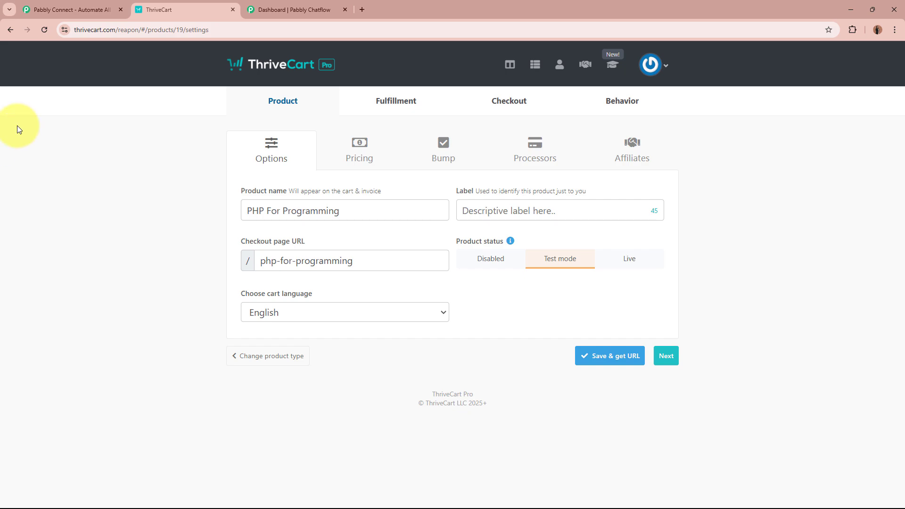
Open the Pabbly Connect website, dismiss the 'Wait! Before you go' offer popup, and sign in
left_click(301, 6)
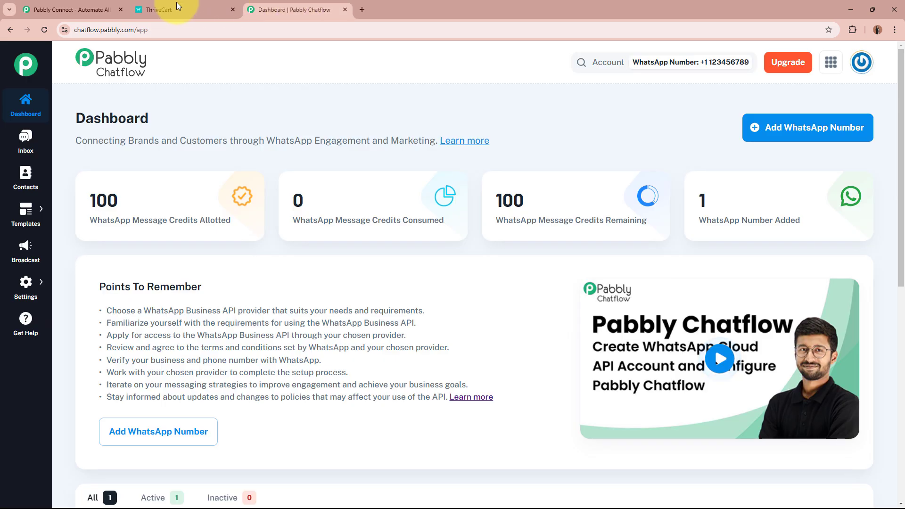
left_click(60, 5)
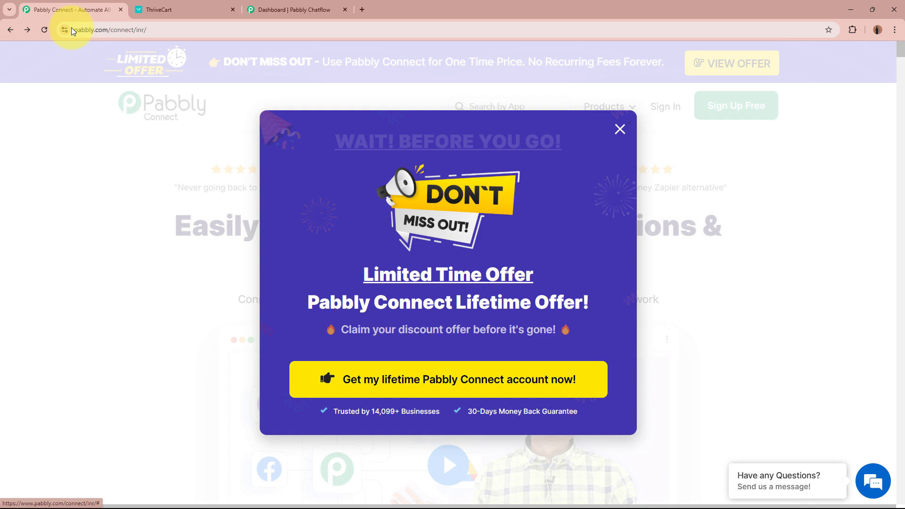
left_click(72, 28)
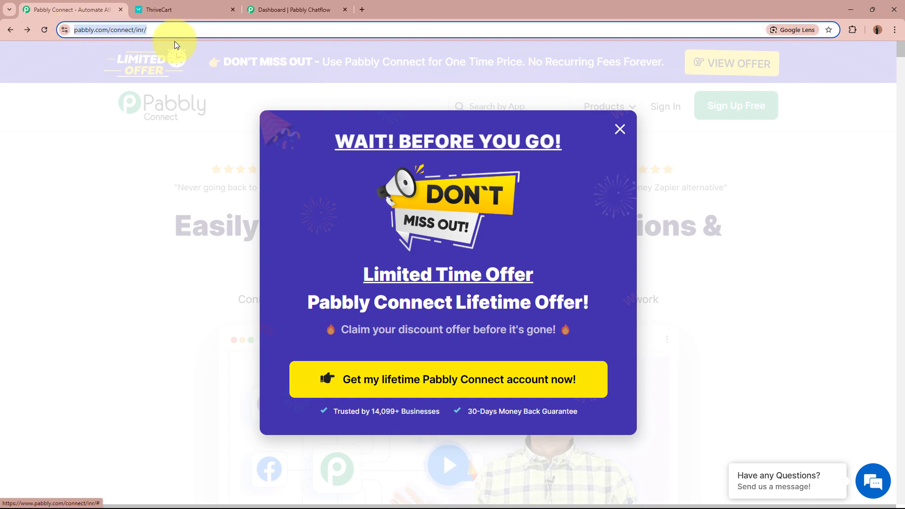
left_click(619, 131)
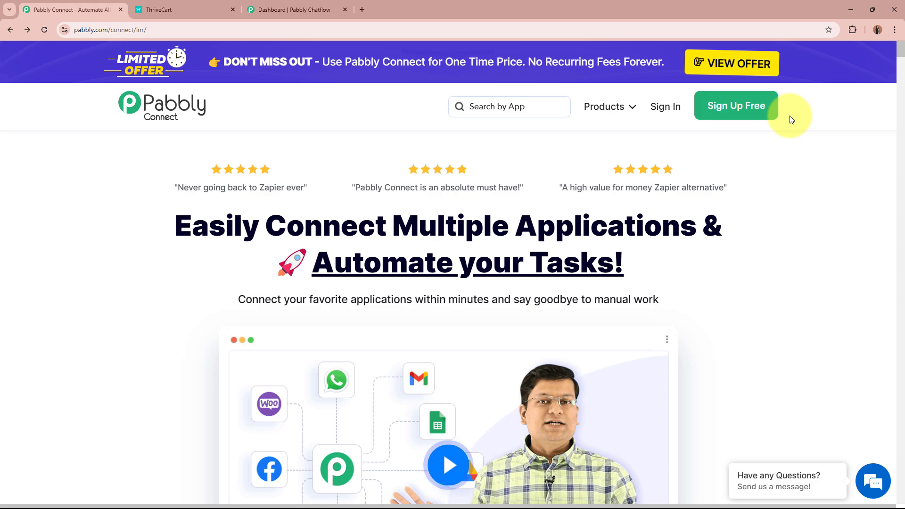
left_click(667, 108)
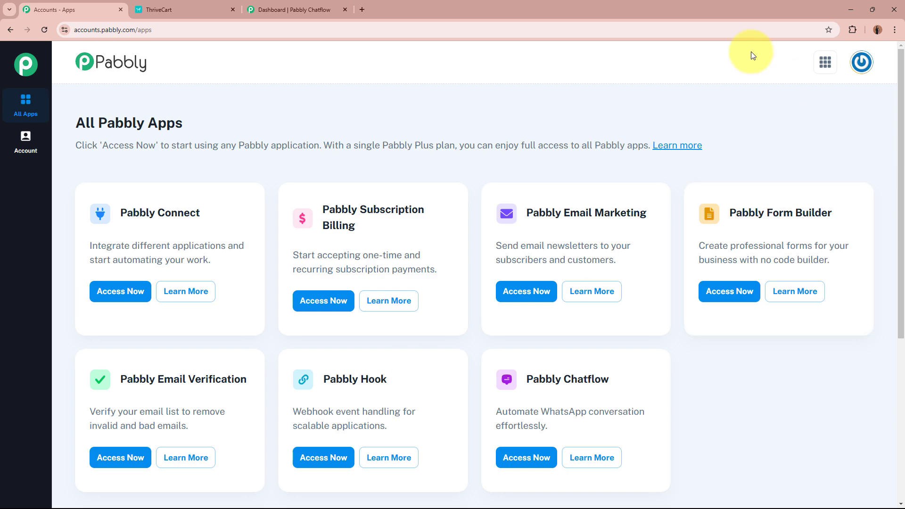
Launch Pabbly Connect from the All Pabbly Apps list with Access Now
triple_click(86, 121)
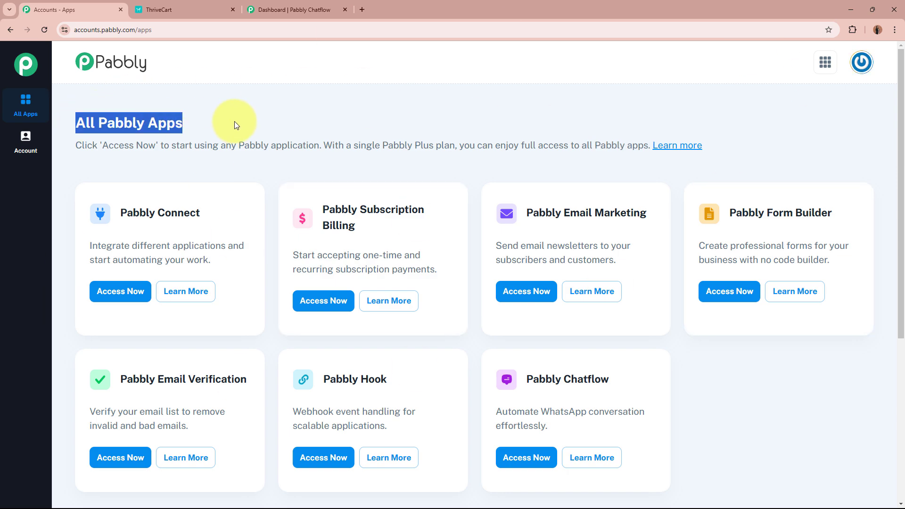
left_click(234, 121)
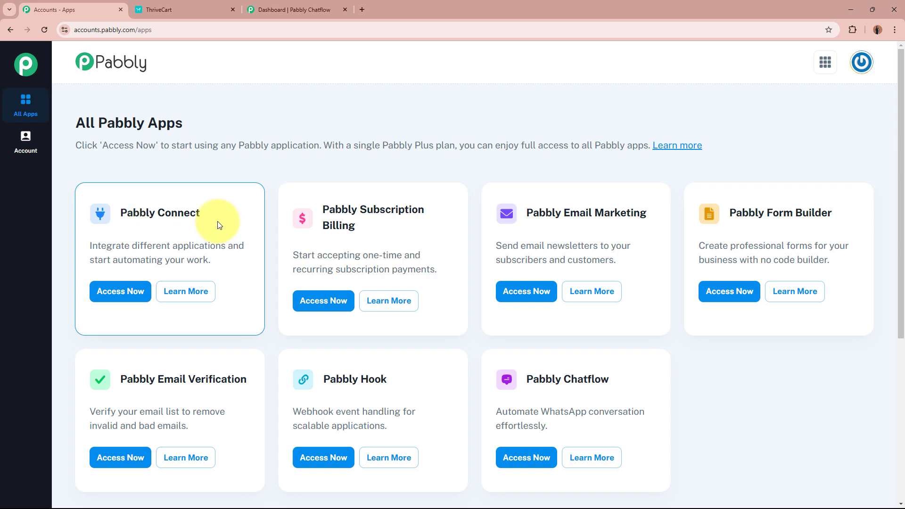
triple_click(530, 380)
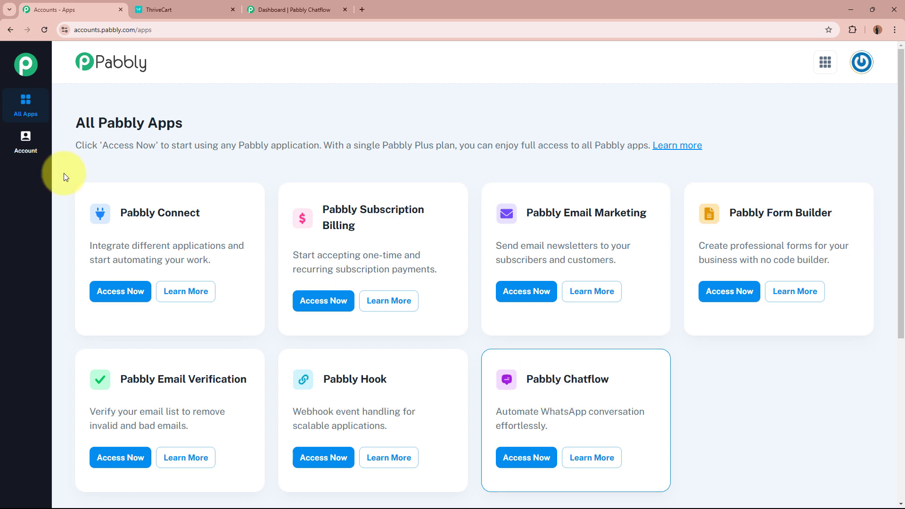
left_click(125, 299)
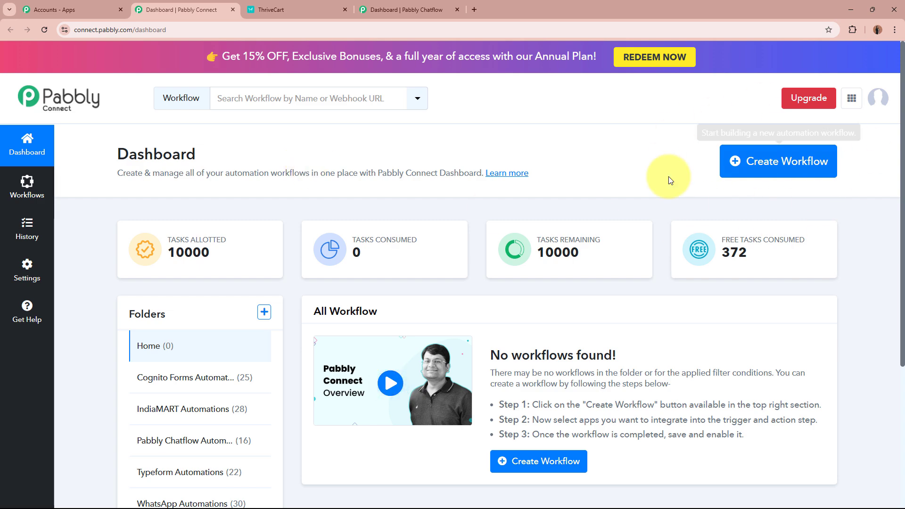
Start a new workflow named 'Send WhatsApp Messages on Thrivecart Purchase using Pabbly Chatflow'
left_click(755, 178)
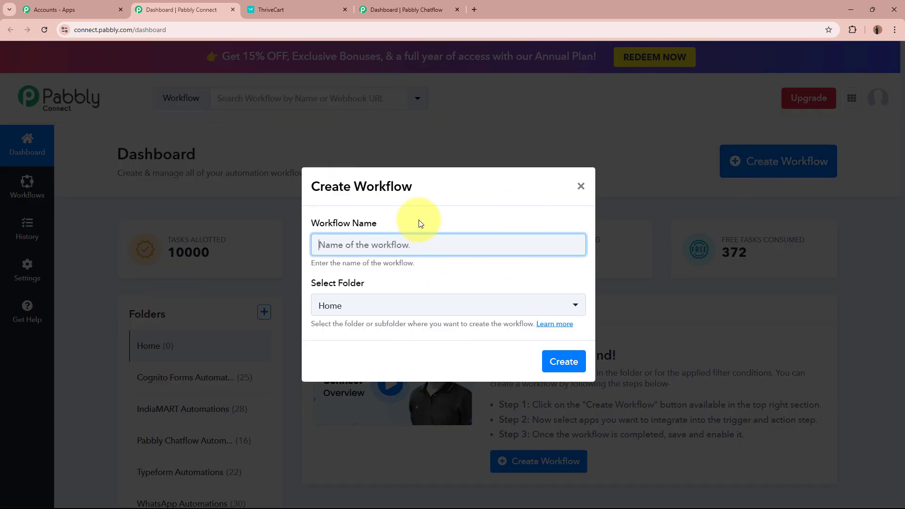
left_click_drag(296, 226, 429, 222)
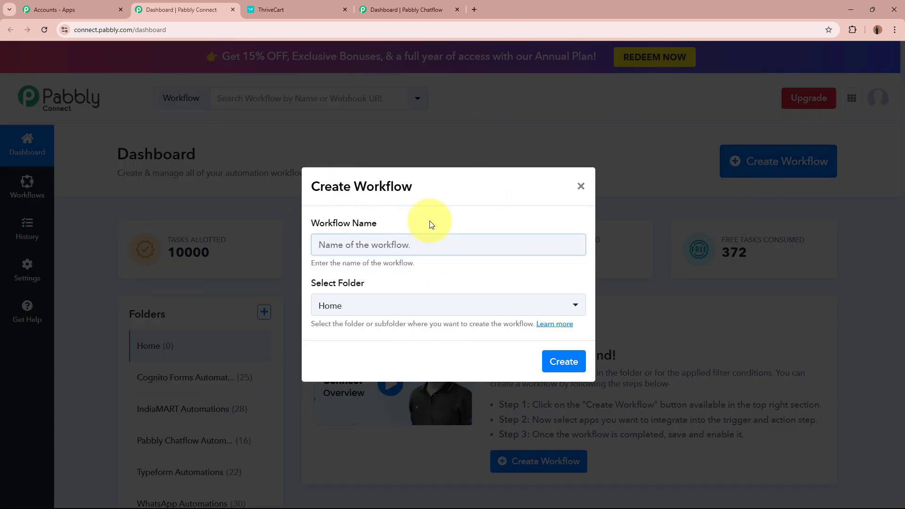
triple_click(310, 284)
left_click(391, 238)
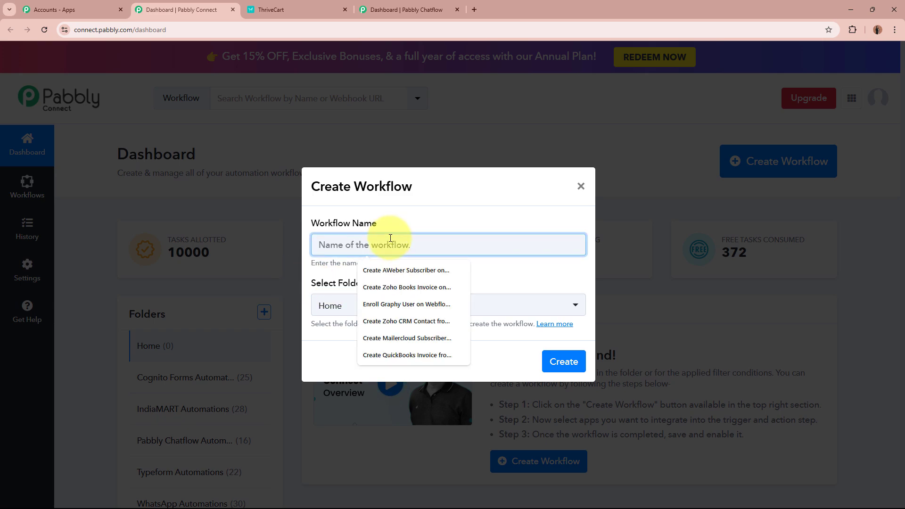
type("Send WhatsApp Messages on Thrivecart Purchase using Pabbly Chatflow")
left_click(402, 283)
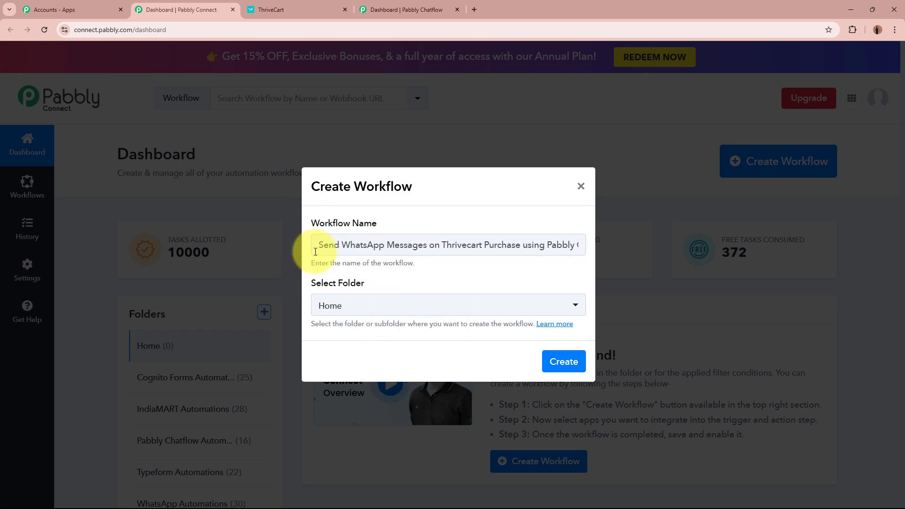
left_click_drag(316, 252, 607, 259)
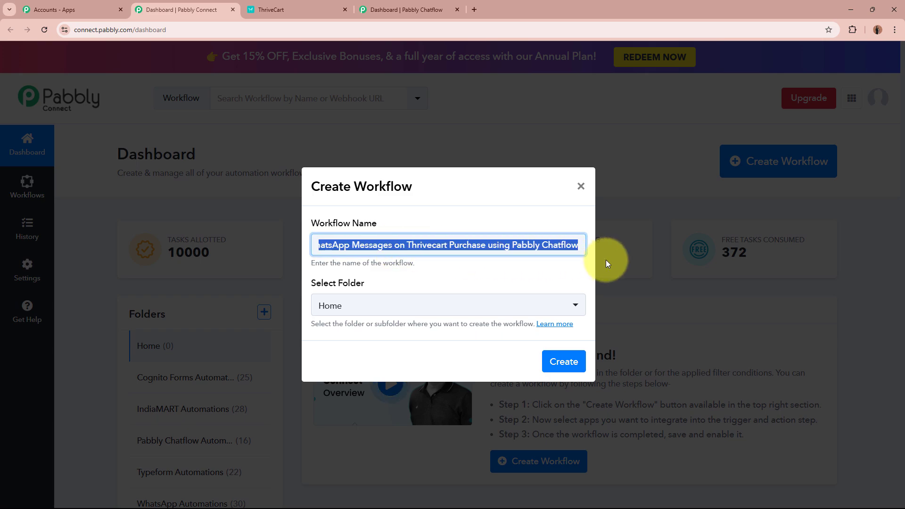
left_click(446, 269)
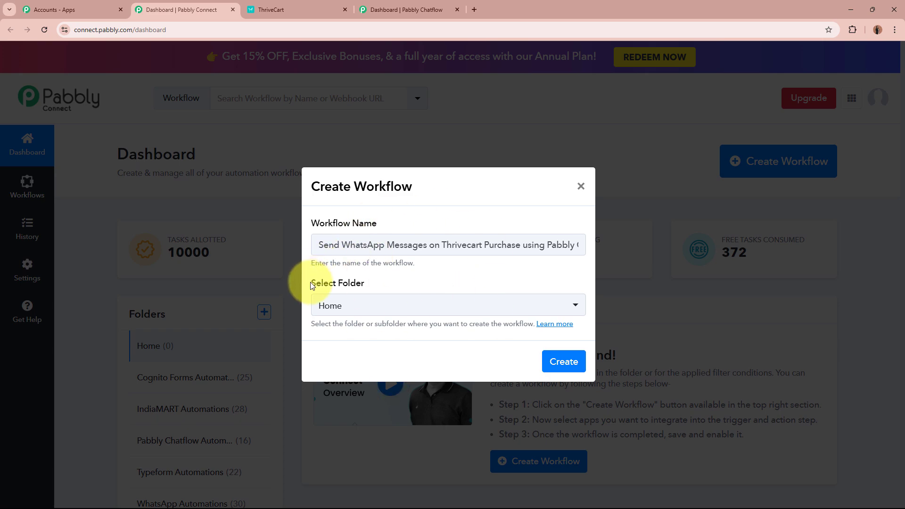
Put the workflow in the Pabbly Chatflow Automations folder and create it
left_click_drag(310, 282, 377, 283)
left_click(382, 284)
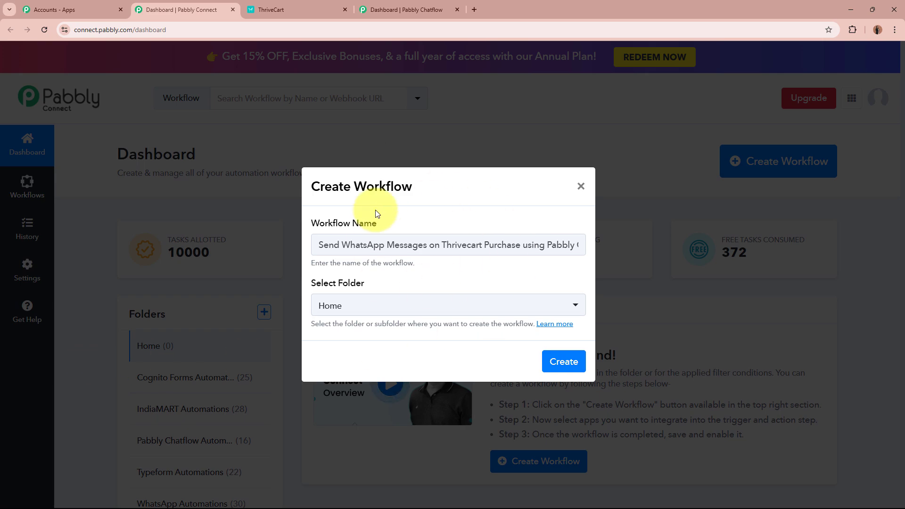
left_click(431, 304)
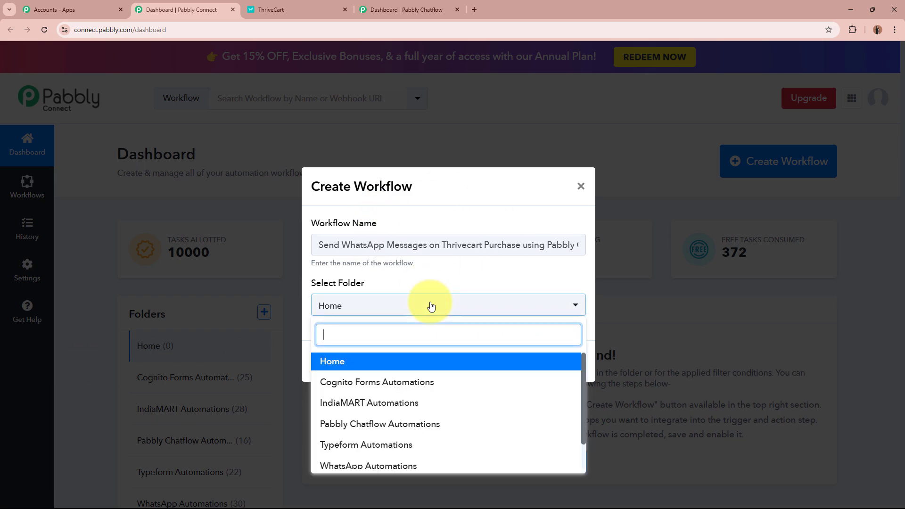
left_click(425, 424)
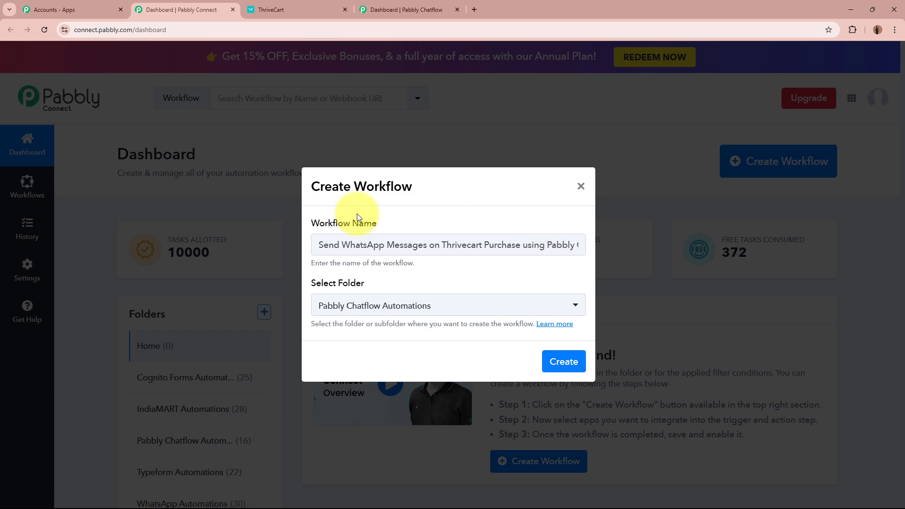
left_click(550, 362)
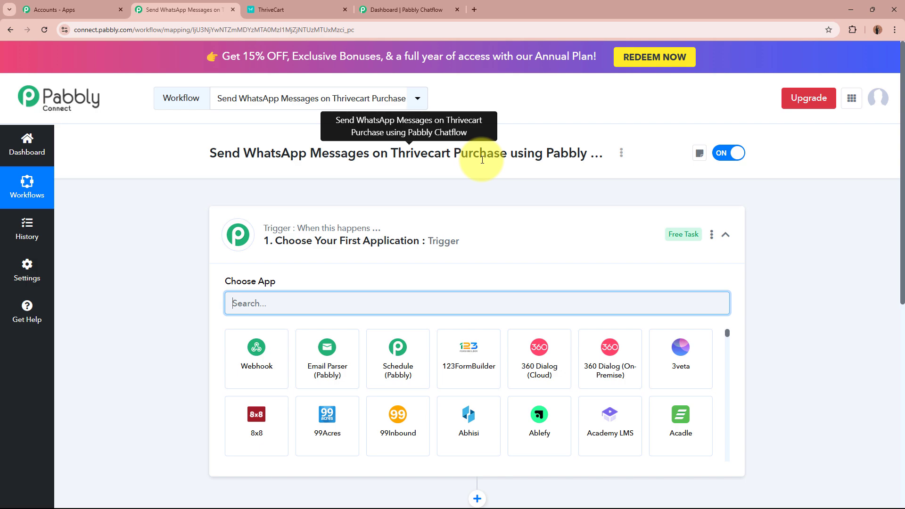
Search 'Thri' and choose ThriveCart as the trigger app, then view the ThriveCart product tab
left_click(554, 252)
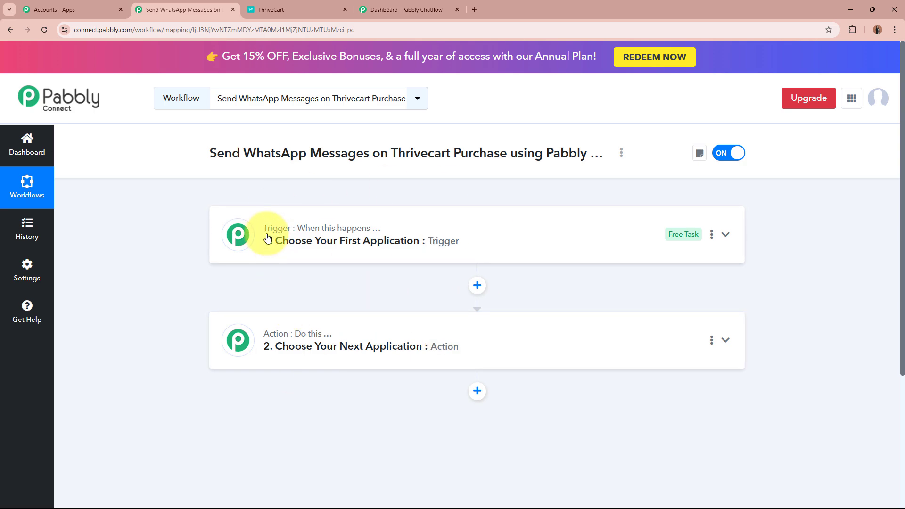
mouse_move(370, 231)
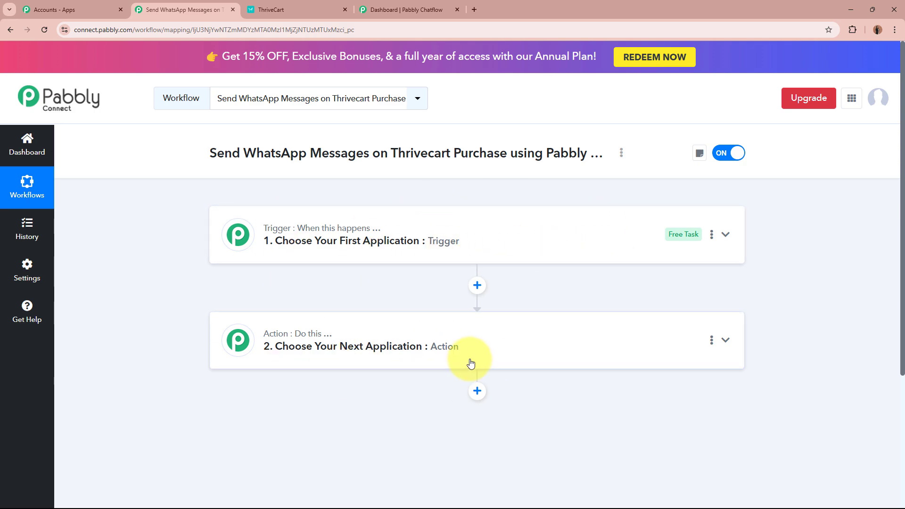
left_click(544, 236)
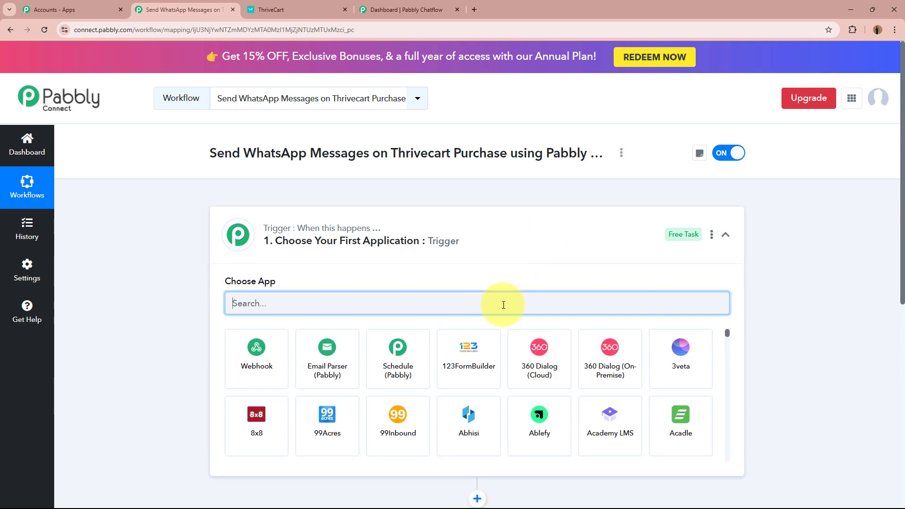
type("Th")
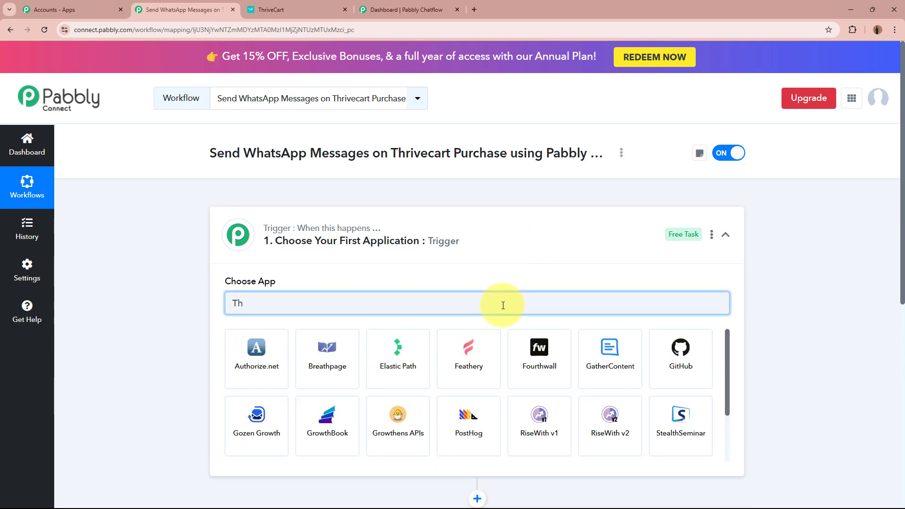
type("rive")
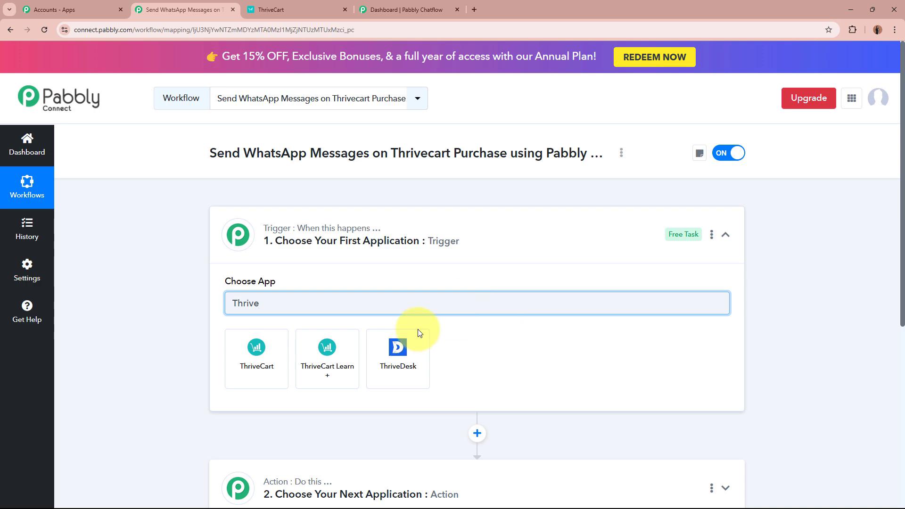
left_click(270, 373)
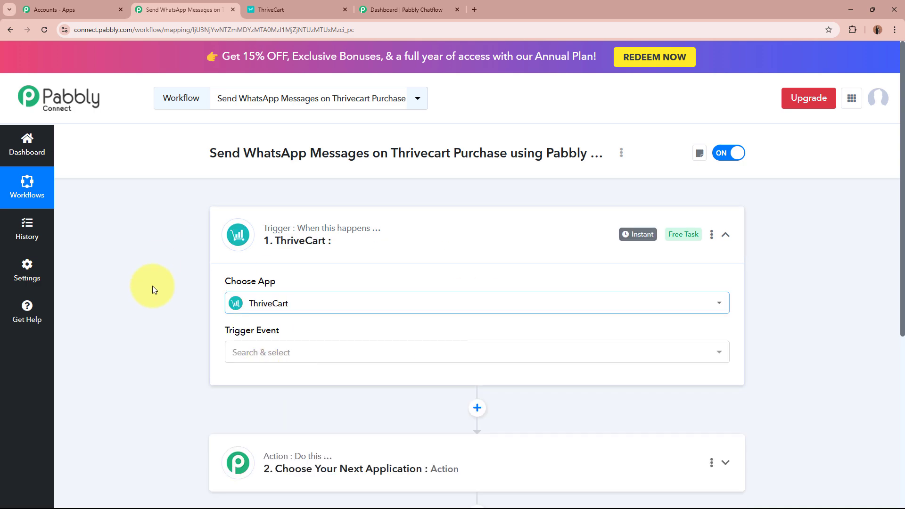
left_click(278, 8)
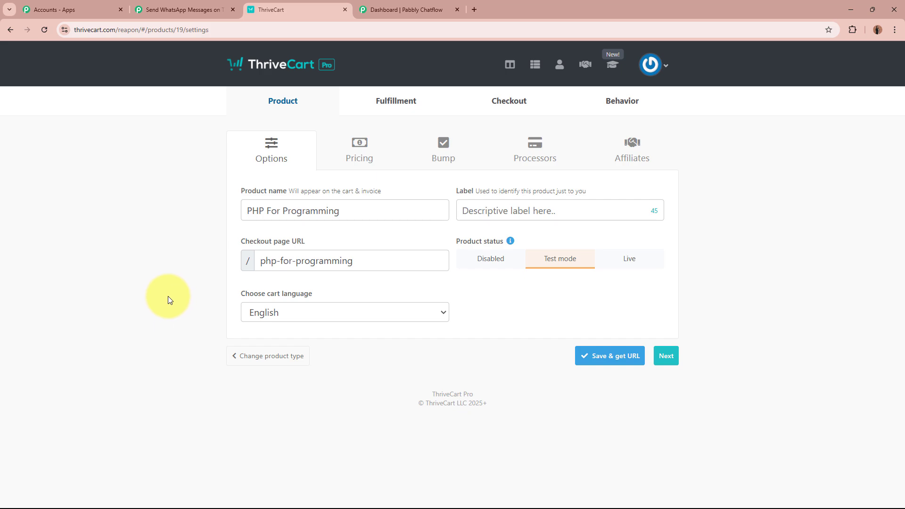
Set the ThriveCart trigger event to Product Purchase
left_click(155, 9)
left_click(270, 358)
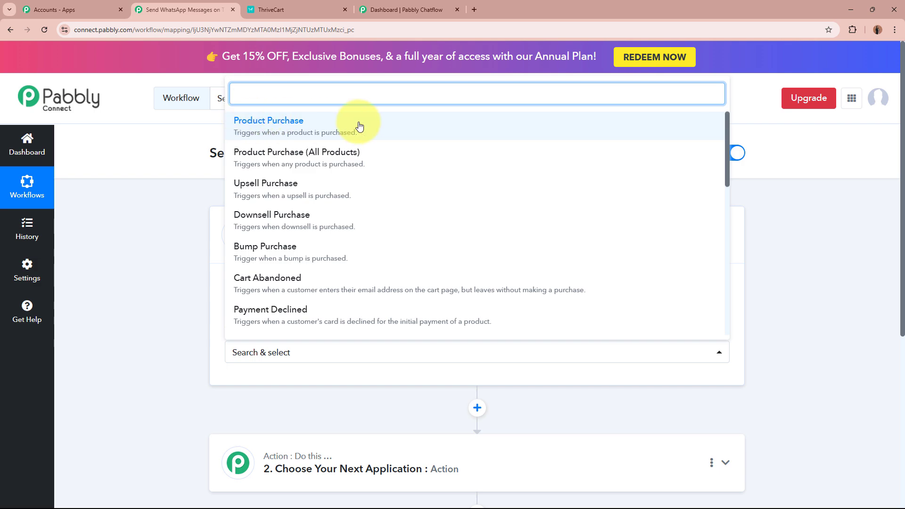
left_click(333, 128)
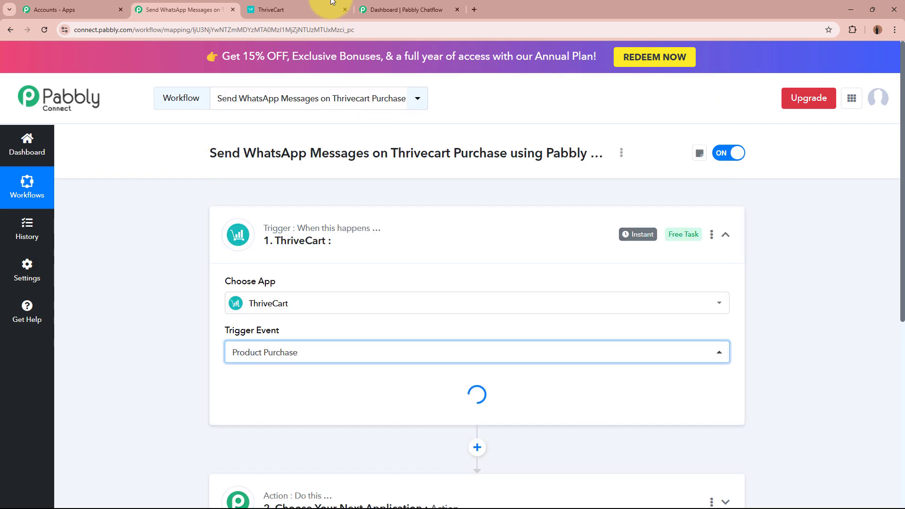
Compare with the ThriveCart product settings and confirm the event stays Product Purchase
left_click(333, 2)
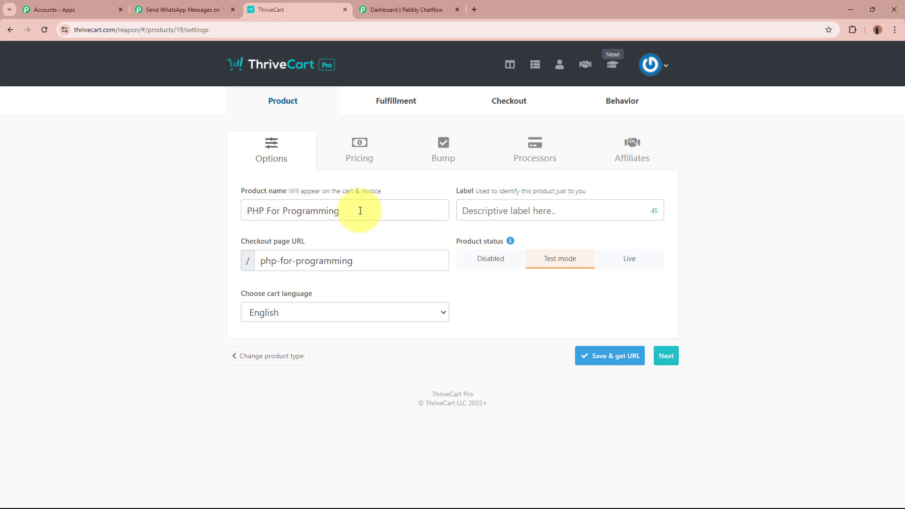
left_click(162, 9)
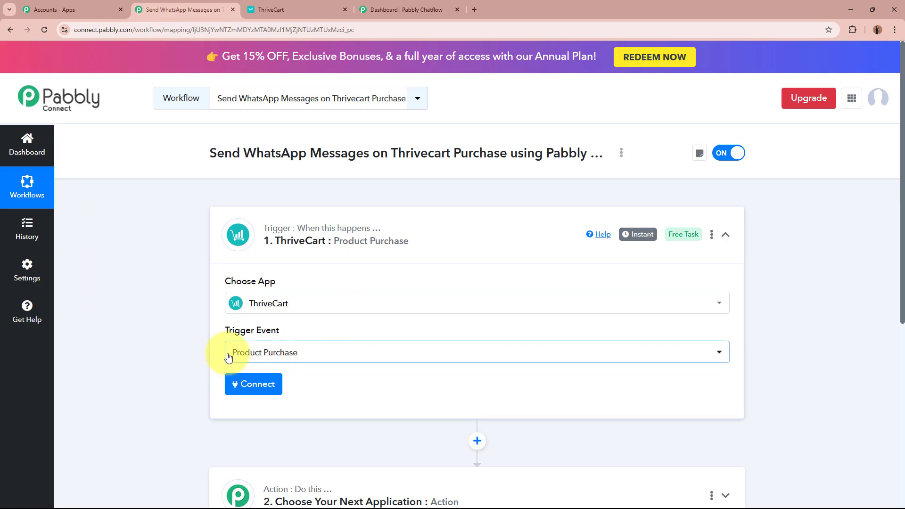
left_click(316, 9)
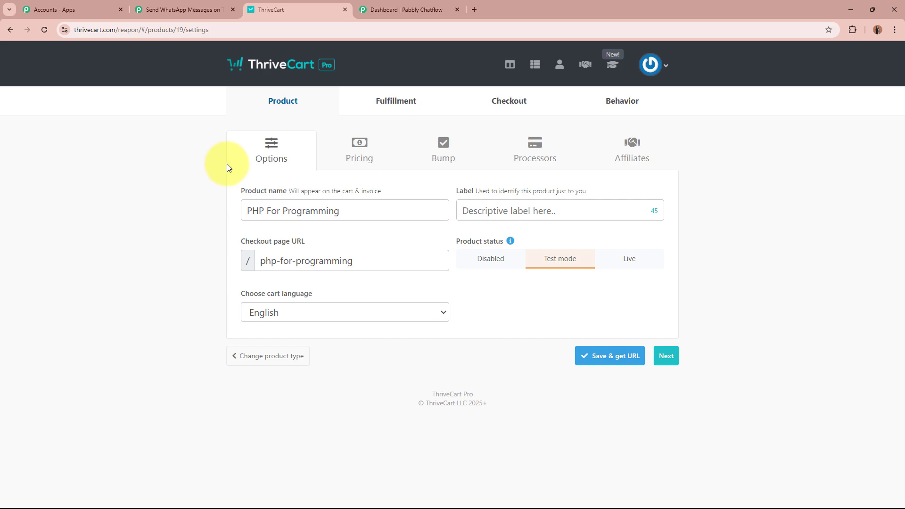
left_click(150, 9)
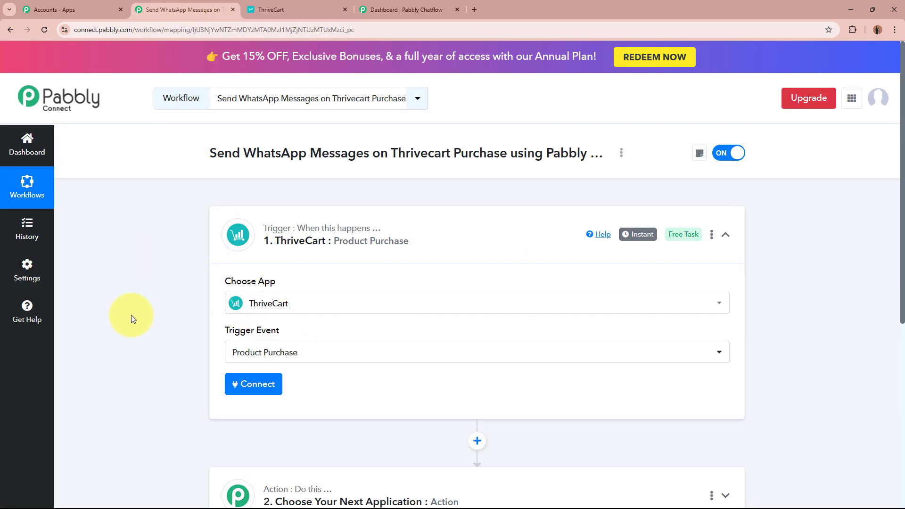
left_click(333, 360)
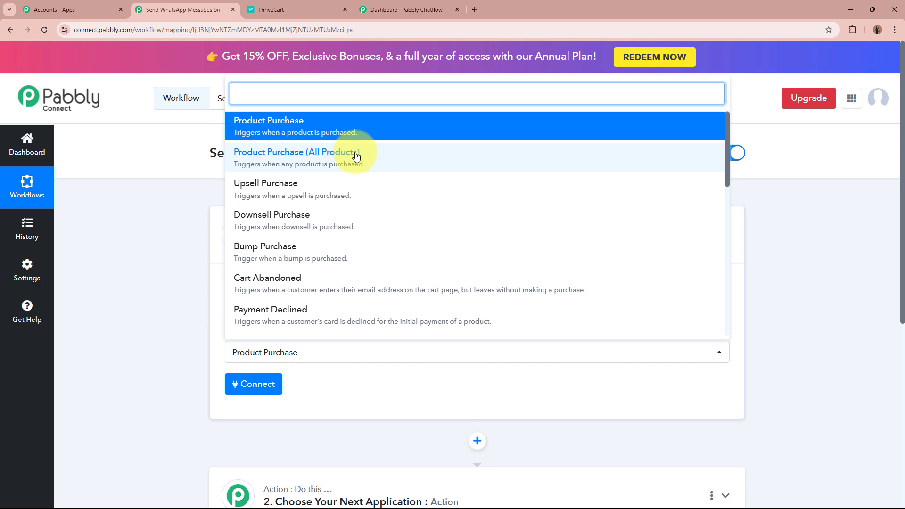
left_click(144, 312)
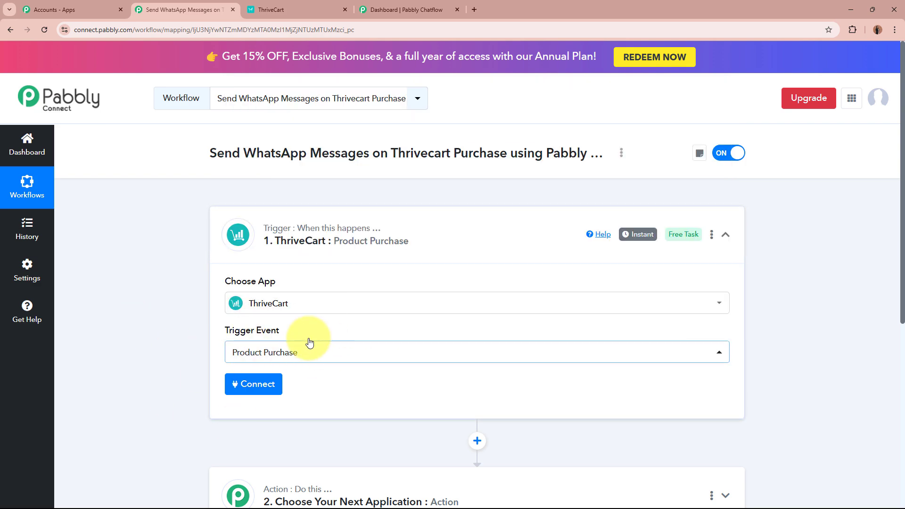
left_click(289, 5)
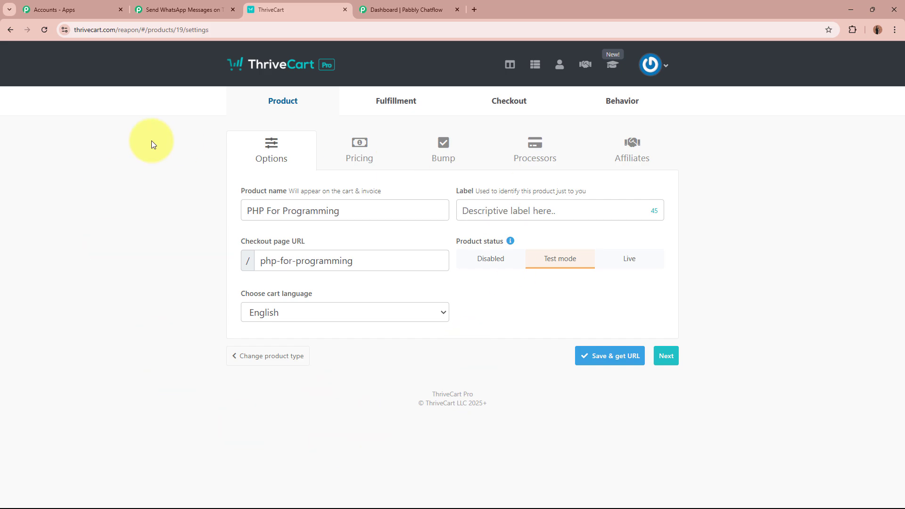
left_click(163, 10)
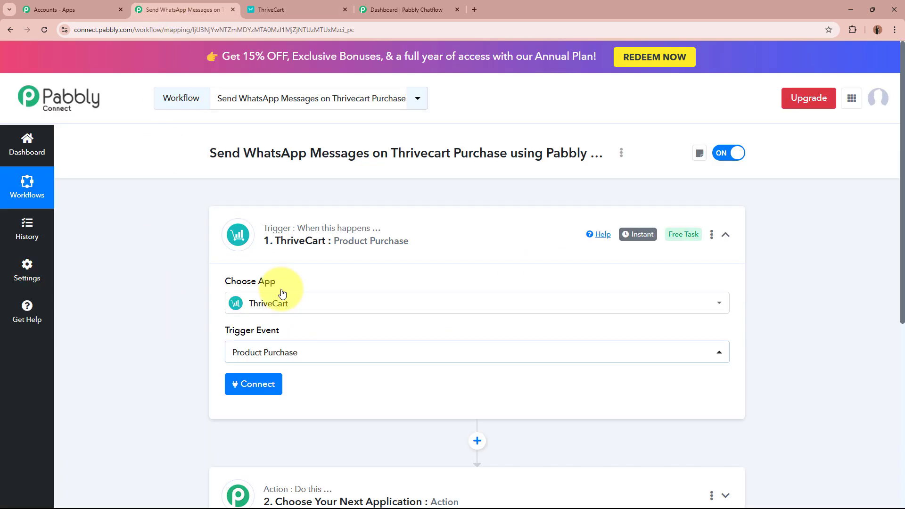
Add a new ThriveCart connection and open ThriveCart's API & Webhook settings from its help link
left_click(235, 388)
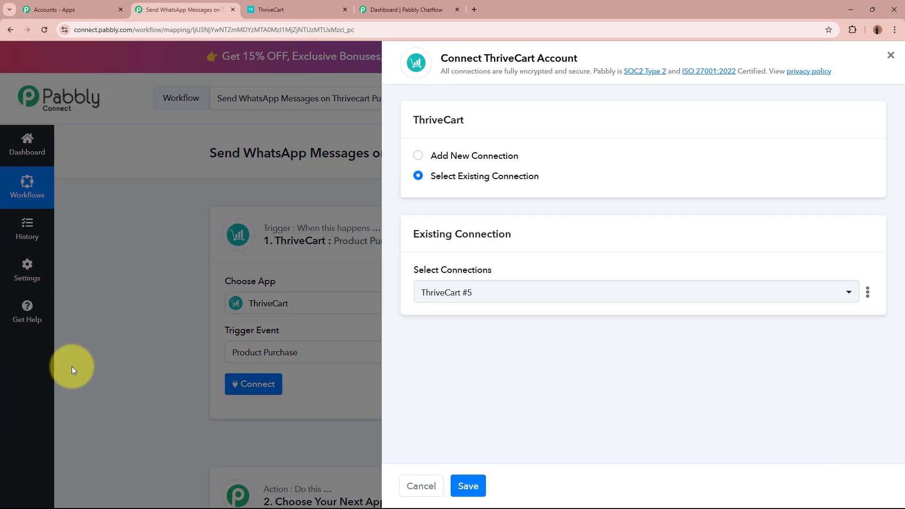
left_click(418, 156)
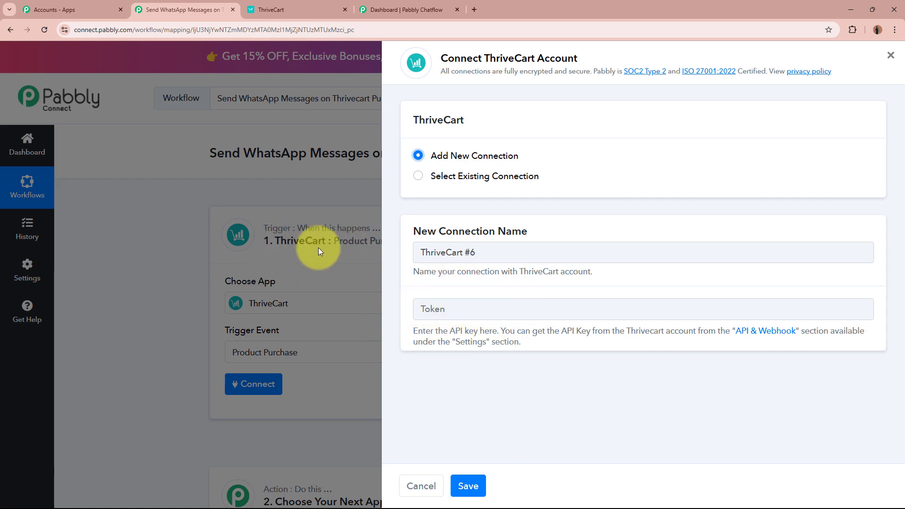
left_click_drag(414, 330, 527, 344)
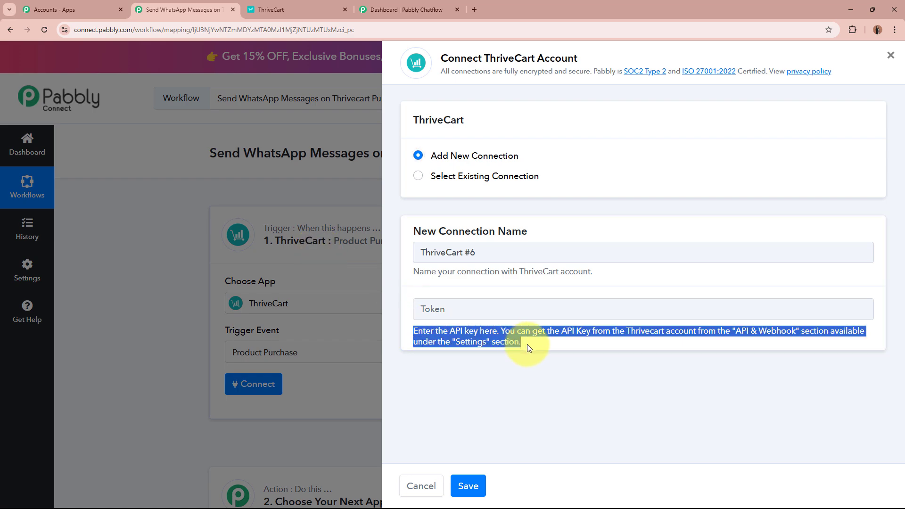
left_click(528, 345)
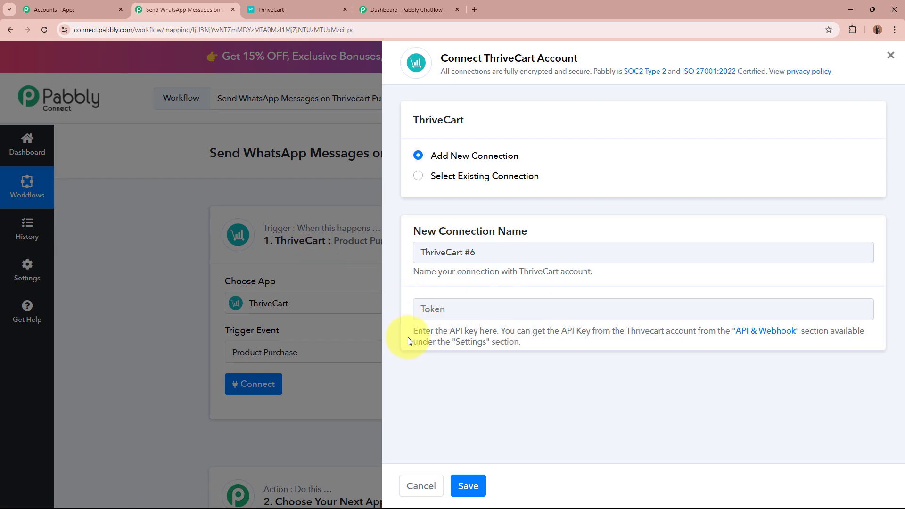
left_click(772, 337)
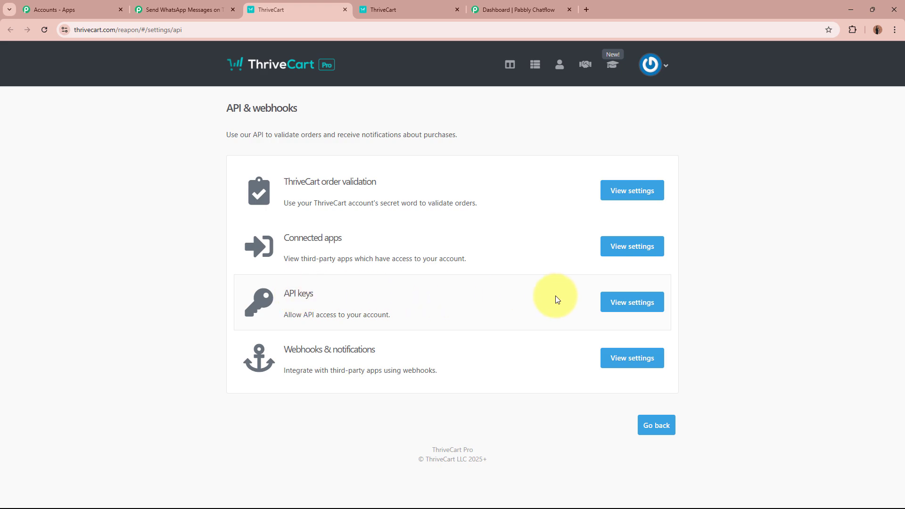
Create a ThriveCart API key named 'New Order Created' and copy it
left_click(629, 307)
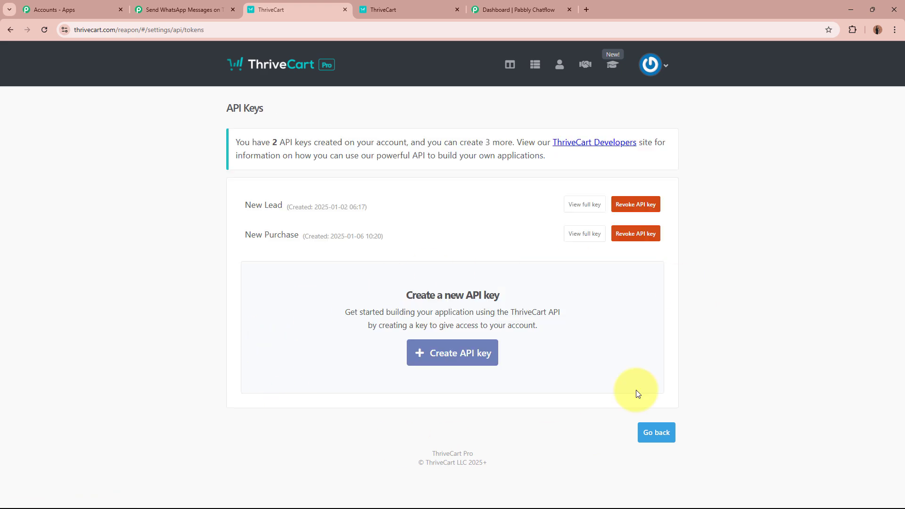
left_click(483, 351)
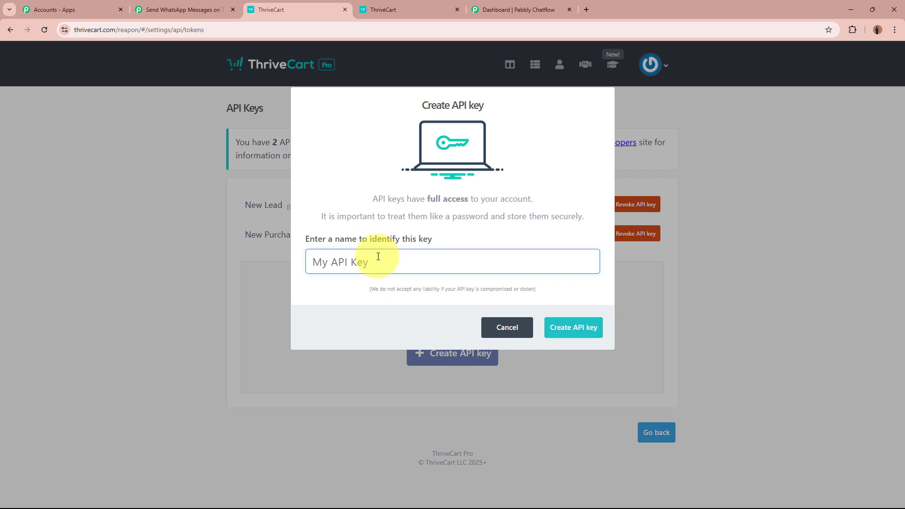
type("New")
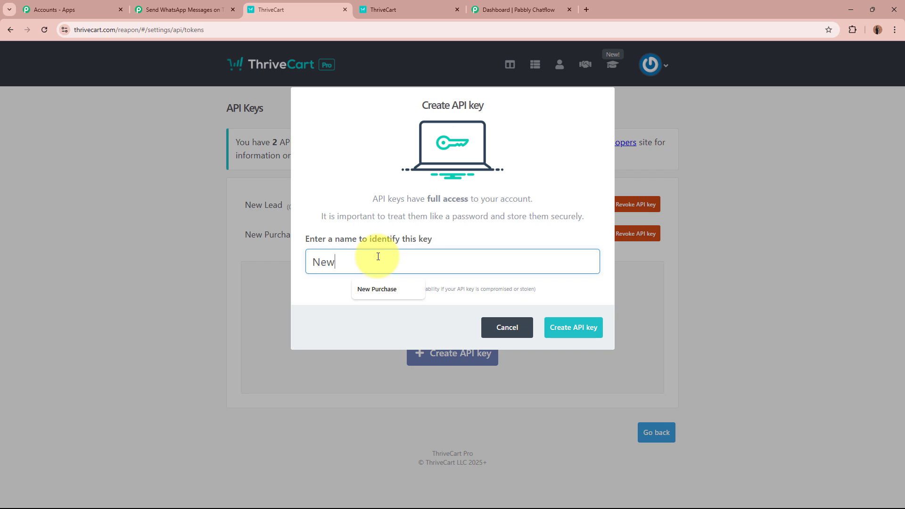
type(" Order Created")
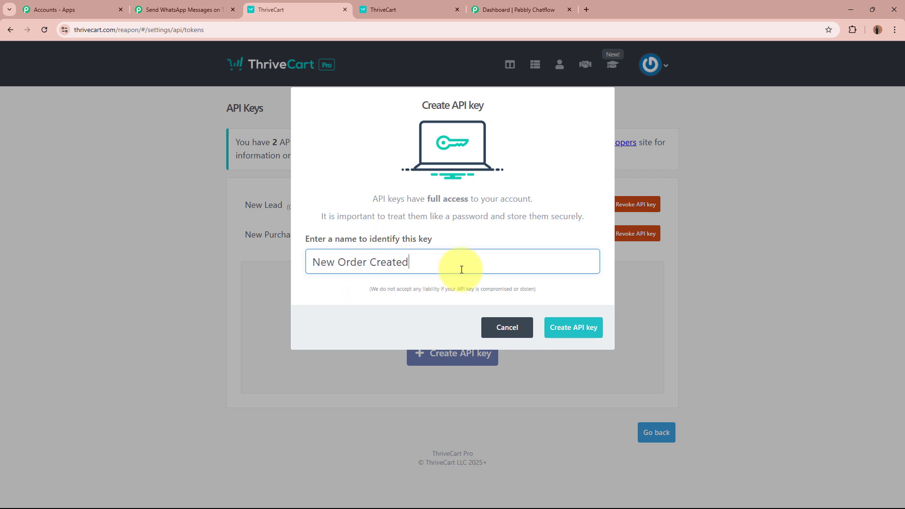
left_click(590, 338)
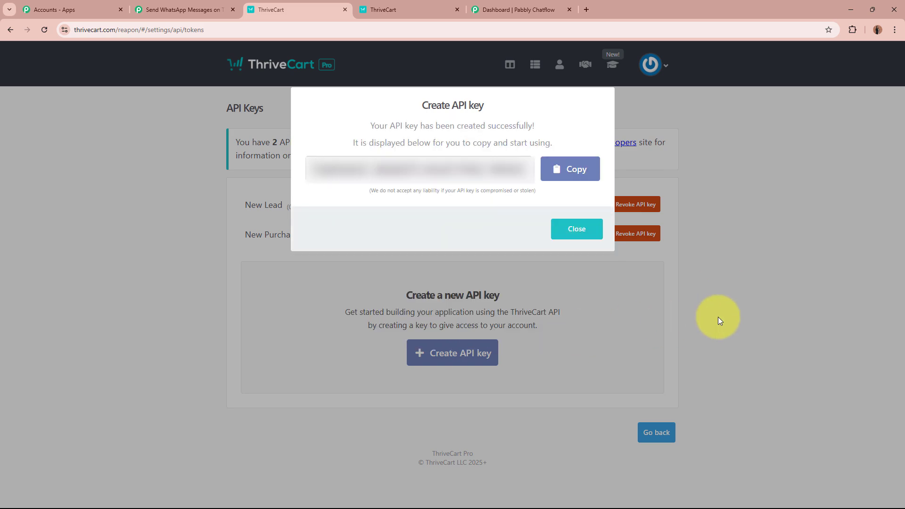
left_click(570, 169)
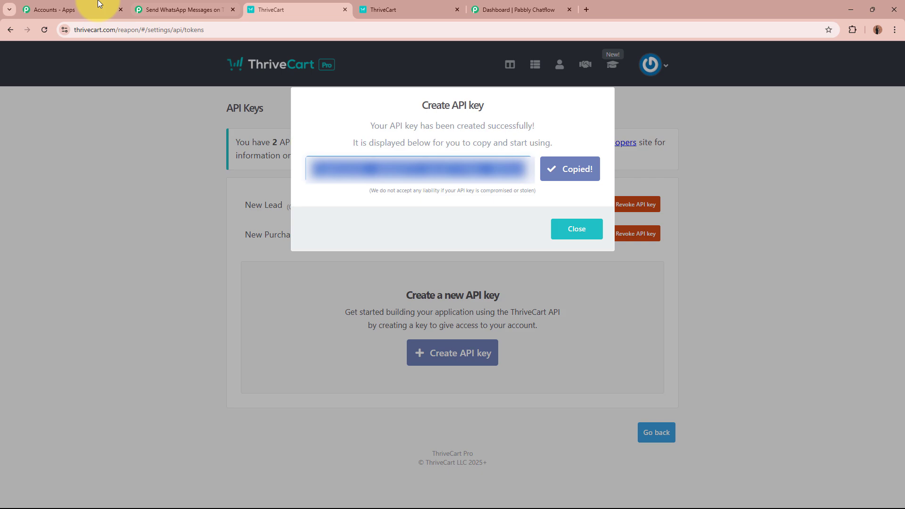
left_click(198, 9)
Paste the API key into the Token field and save the ThriveCart connection
left_click(470, 311)
key("ctrl+v")
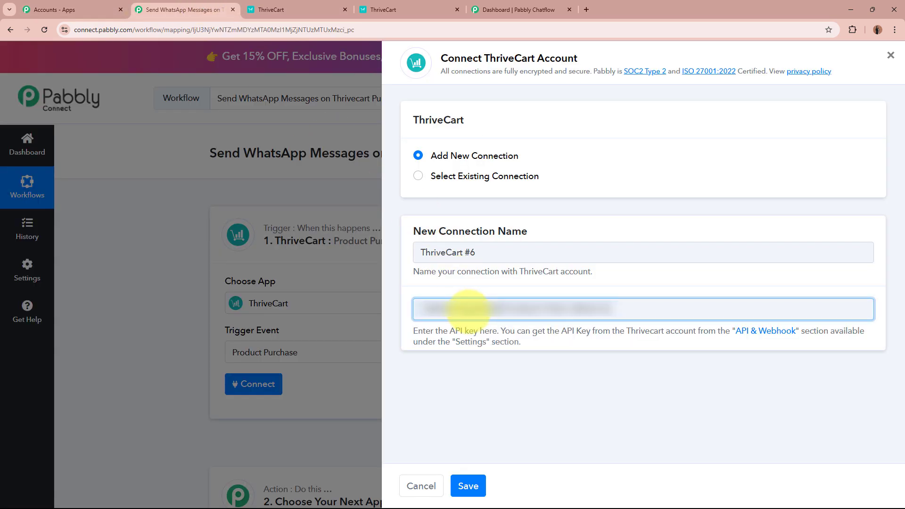
left_click(471, 486)
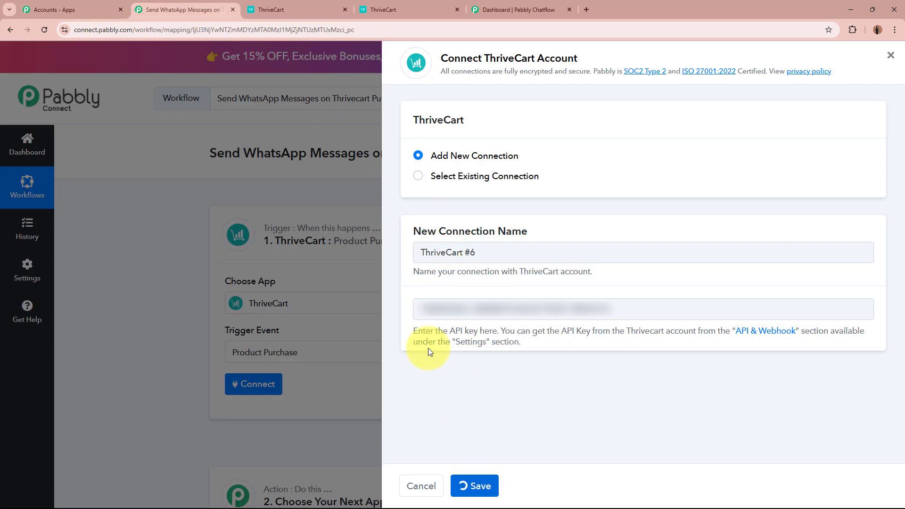
left_click(346, 9)
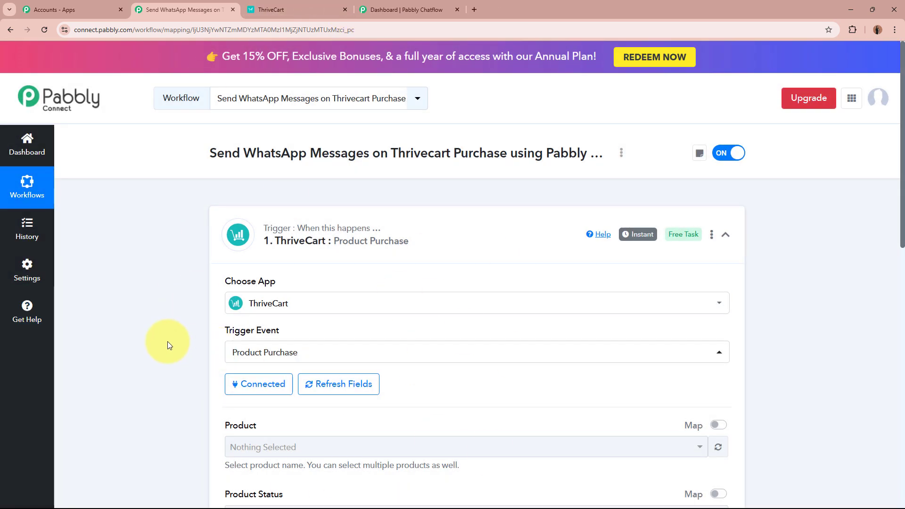
Choose PHP For Programming as the trigger's product, checking its name in ThriveCart
scroll(167, 342, "down", 4)
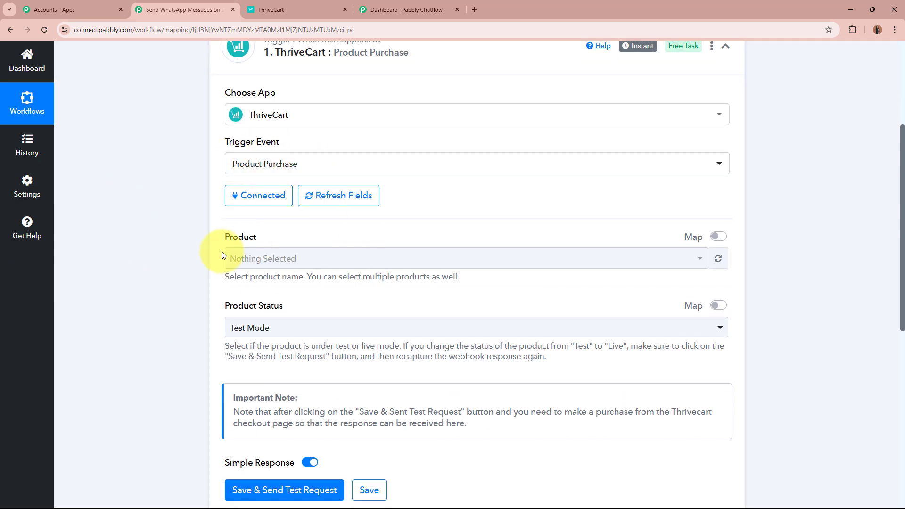
left_click(302, 259)
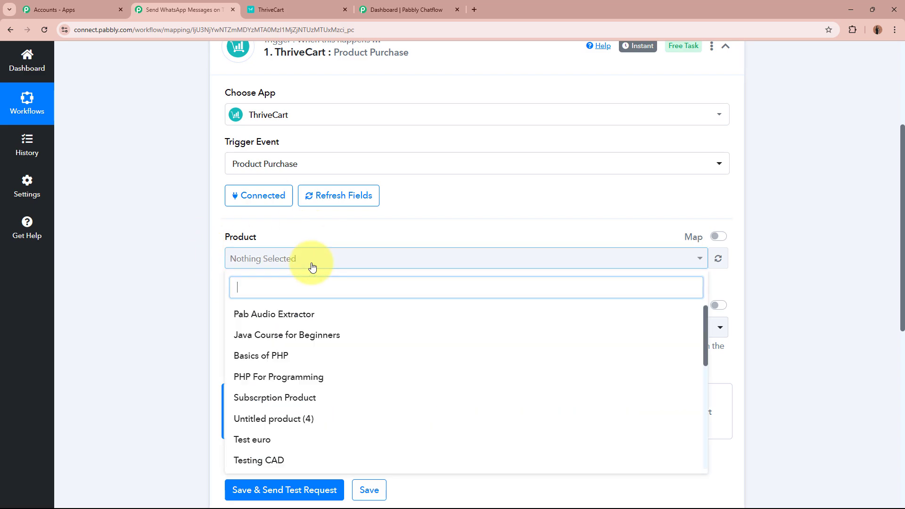
scroll(340, 358, "down", 5)
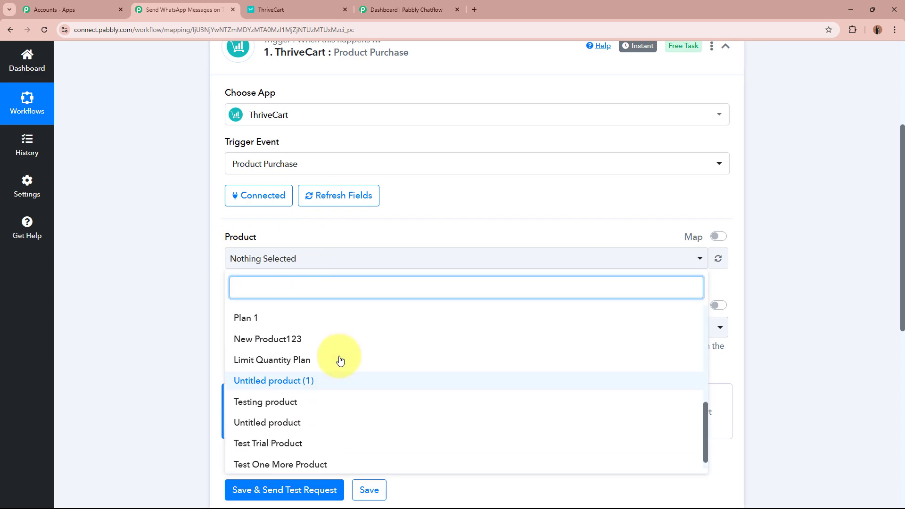
scroll(340, 358, "up", 5)
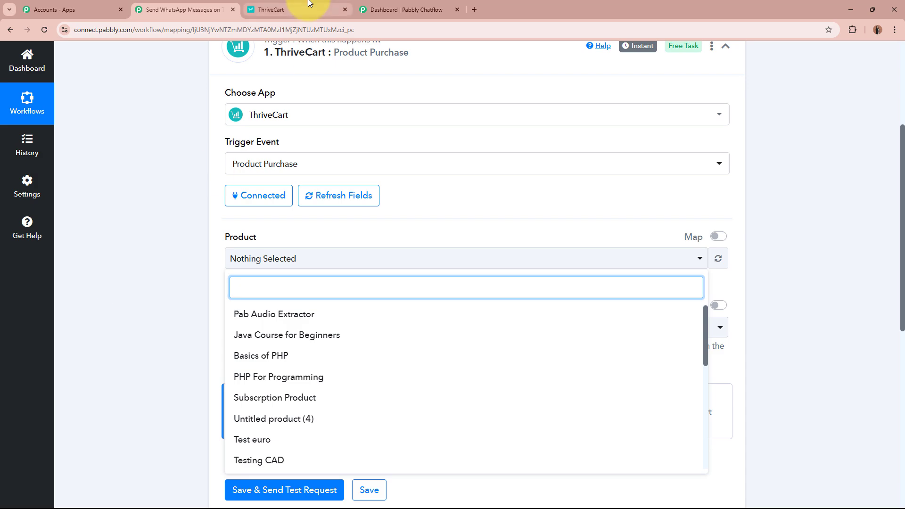
left_click(283, 9)
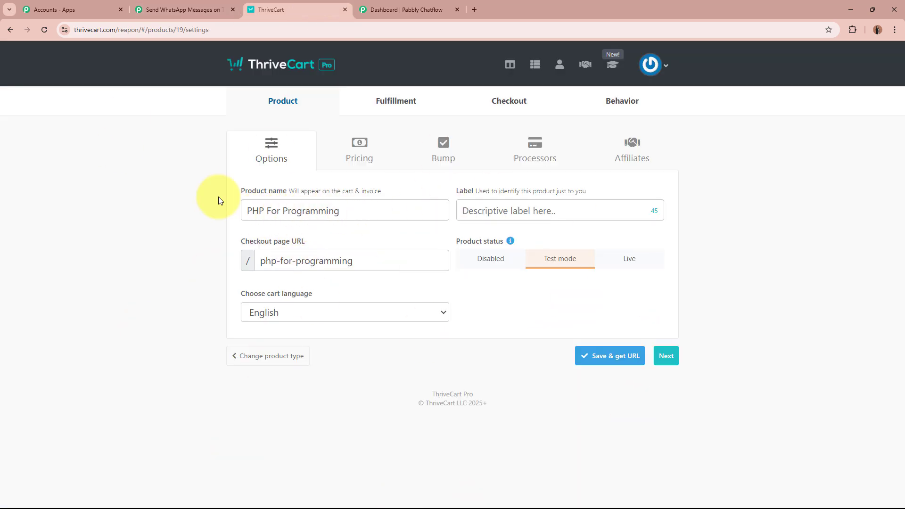
left_click_drag(243, 211, 364, 202)
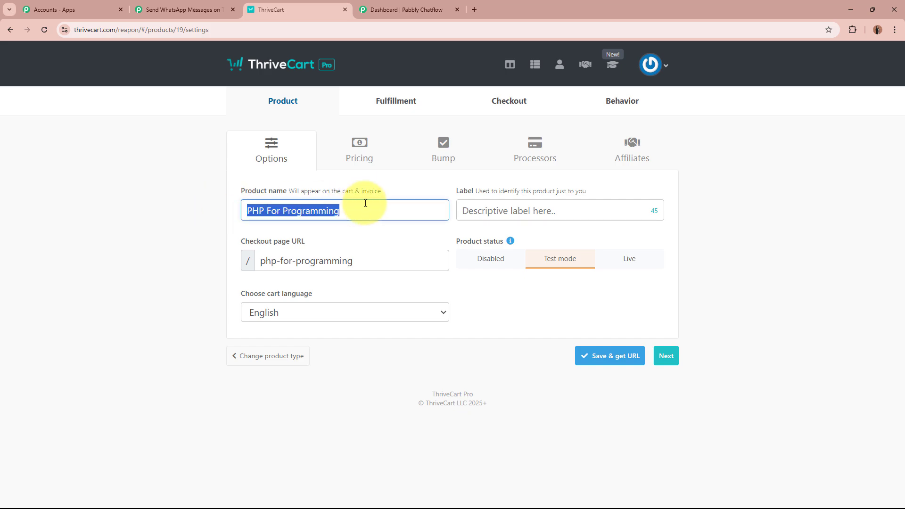
left_click(163, 226)
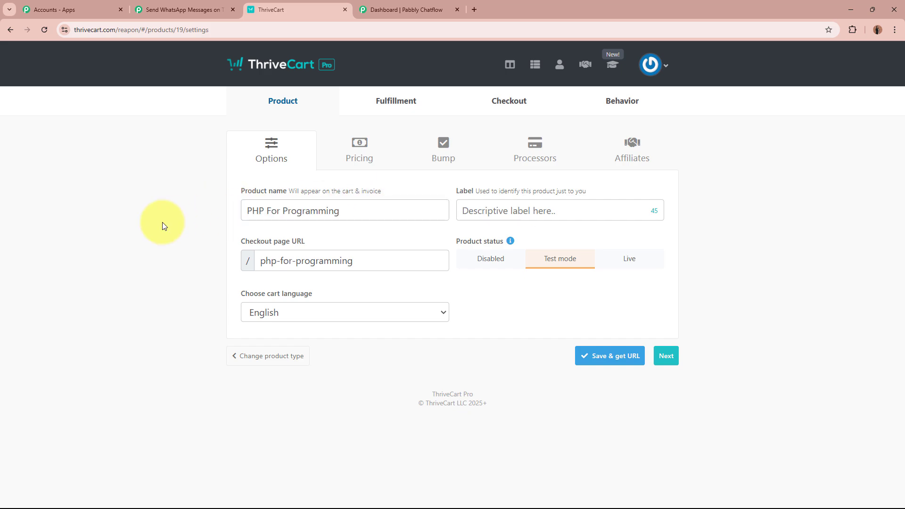
left_click(178, 9)
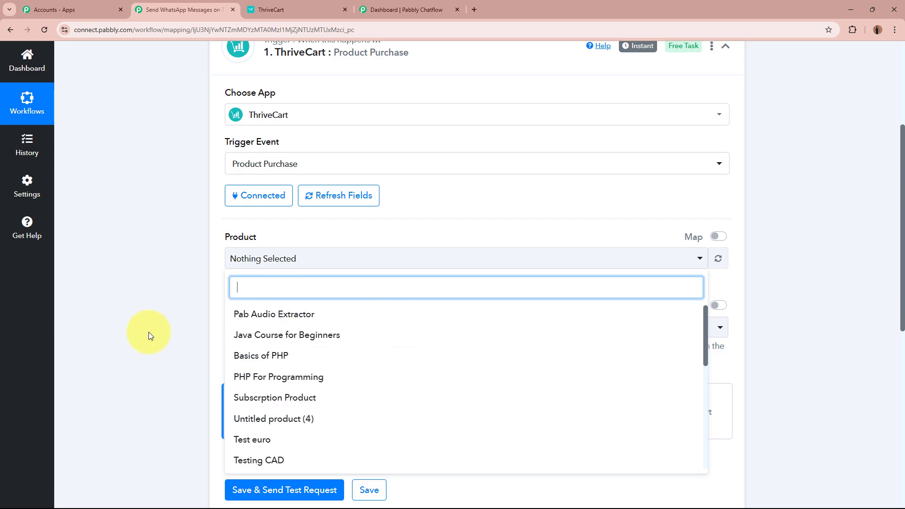
left_click(363, 379)
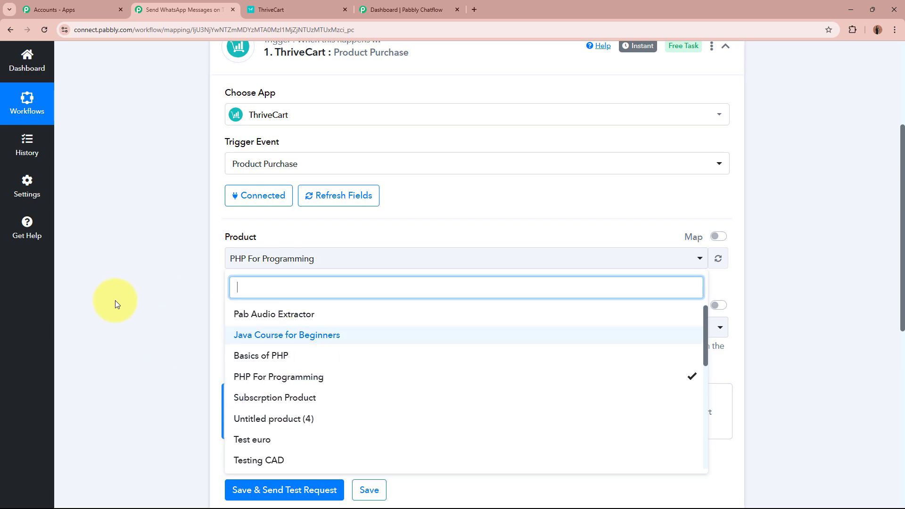
left_click(113, 280)
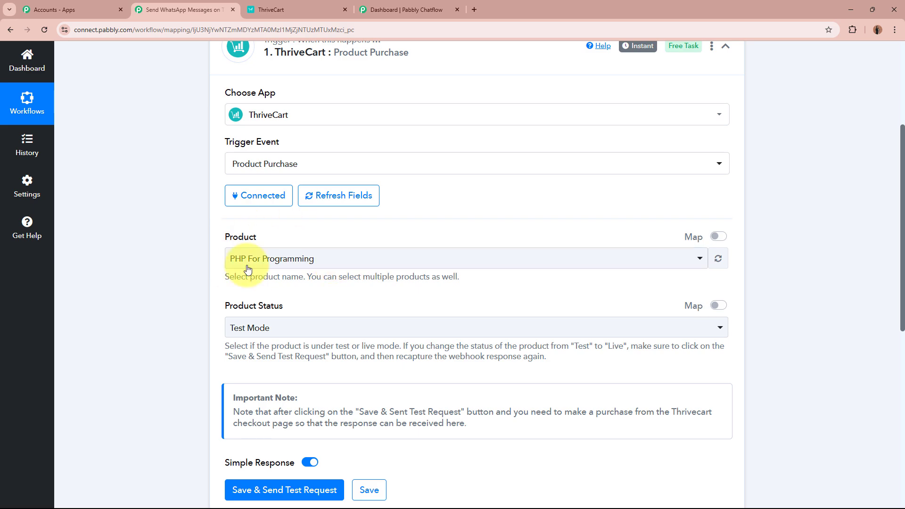
Leave Product Status on Test Mode after briefly trying Live Mode
scroll(151, 303, "down", 4)
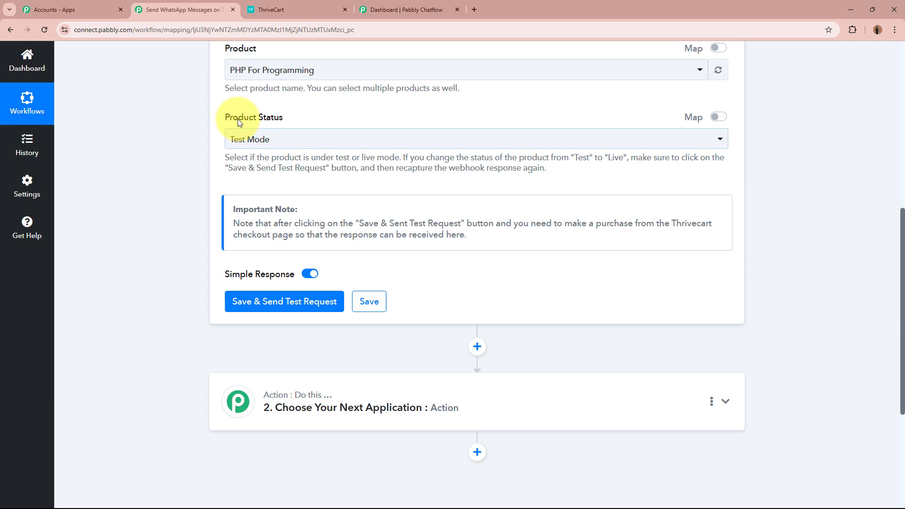
left_click(323, 5)
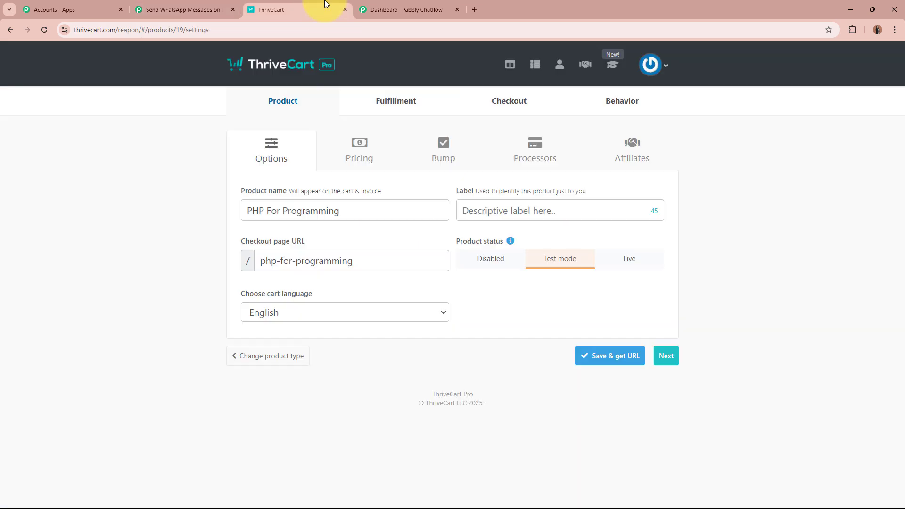
left_click(179, 5)
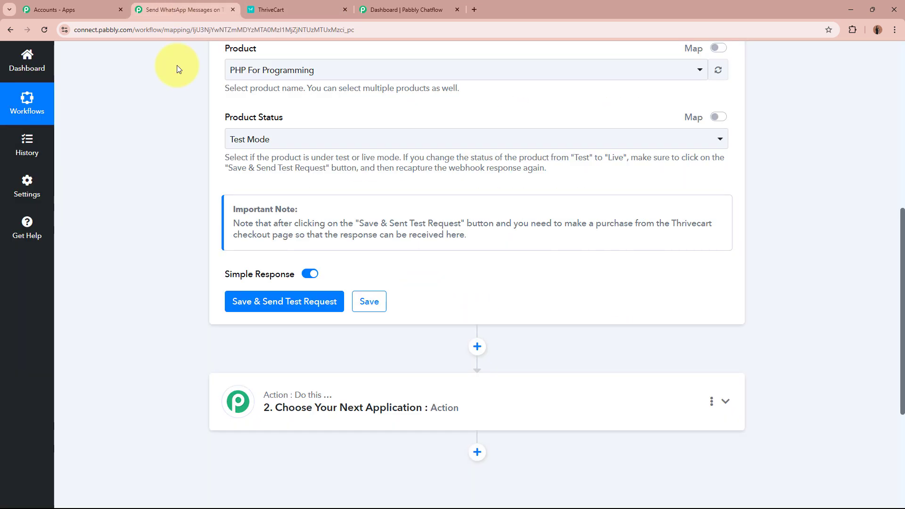
left_click(293, 140)
left_click(291, 198)
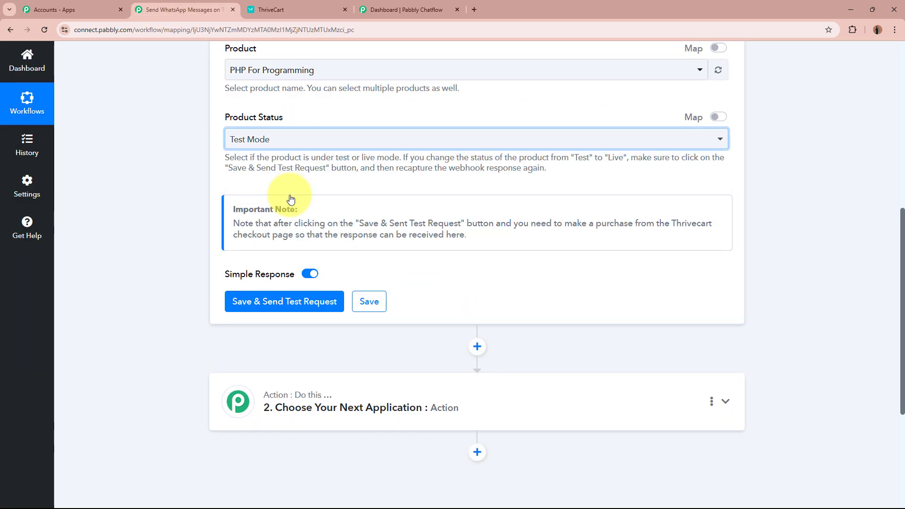
left_click(287, 147)
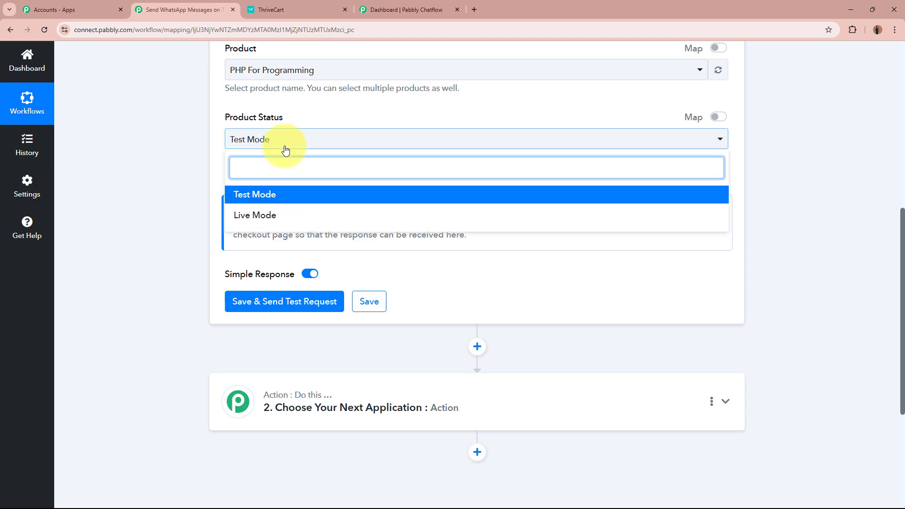
left_click(291, 217)
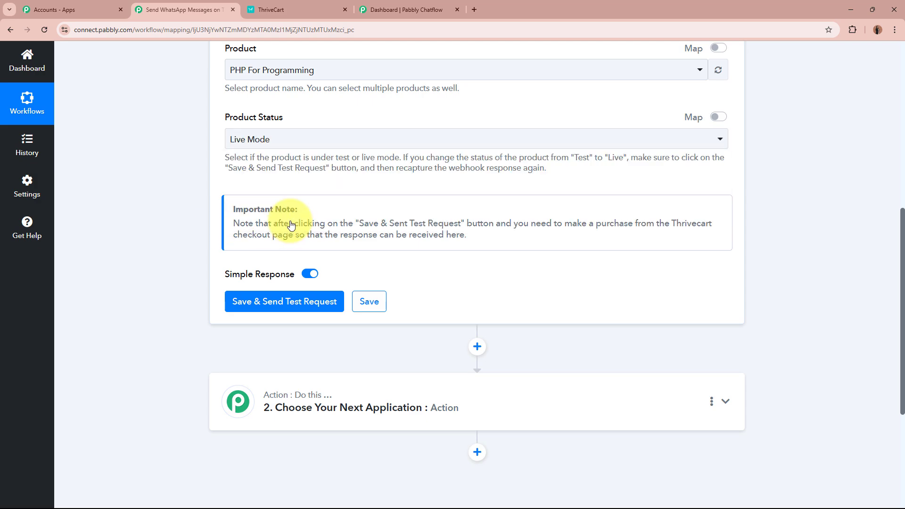
left_click(291, 141)
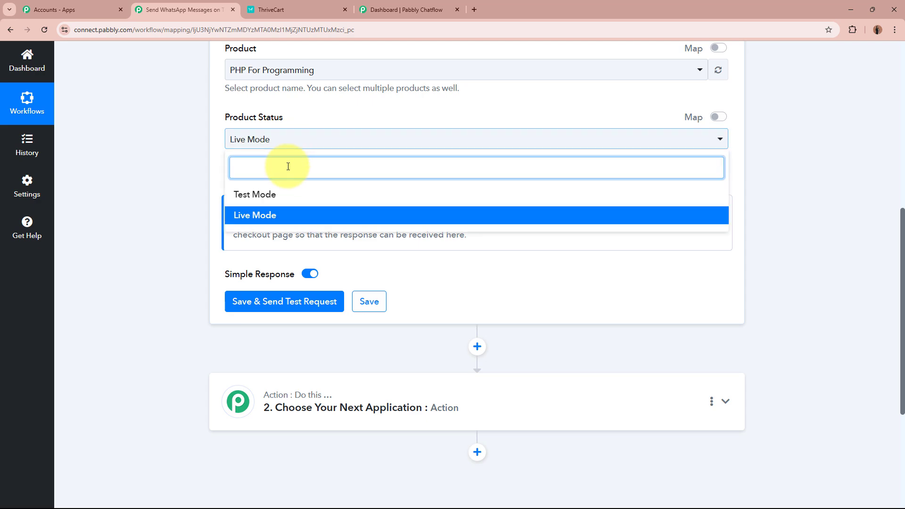
left_click(286, 201)
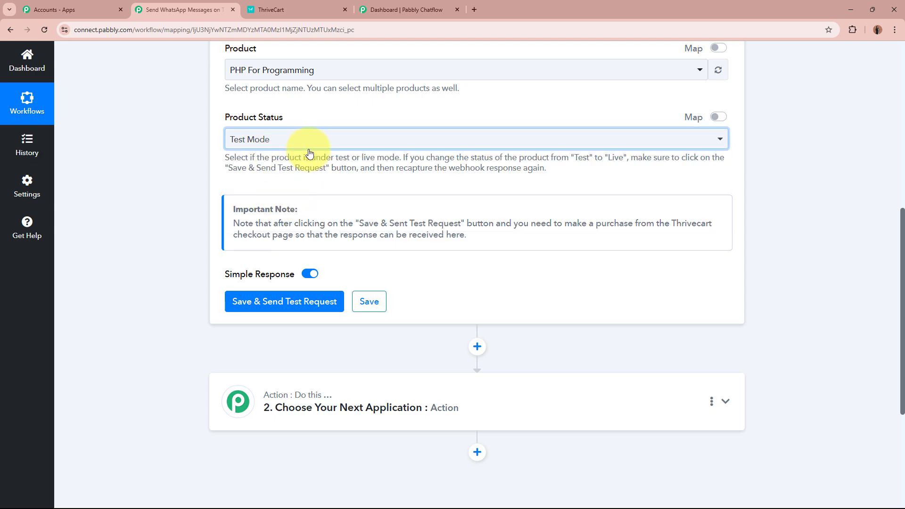
Save the trigger and send a test request
left_click(146, 206)
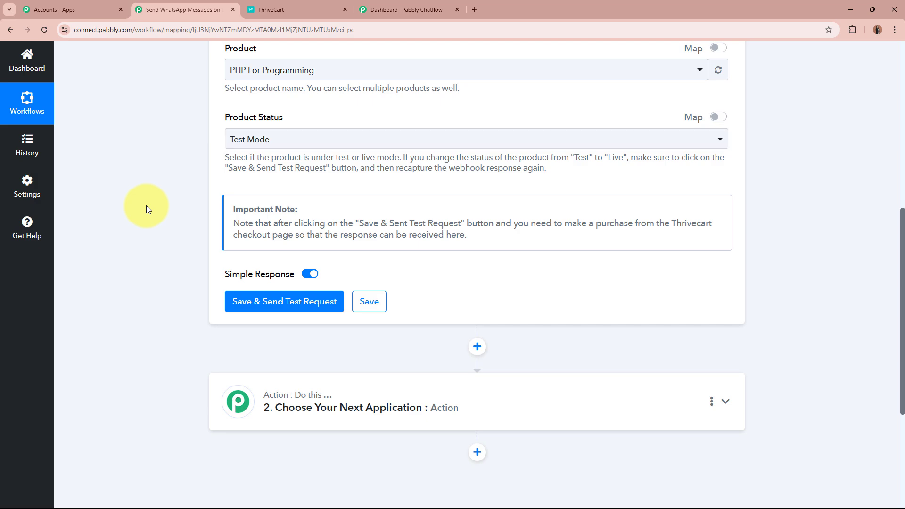
scroll(146, 205, "up", 5)
scroll(146, 206, "down", 7)
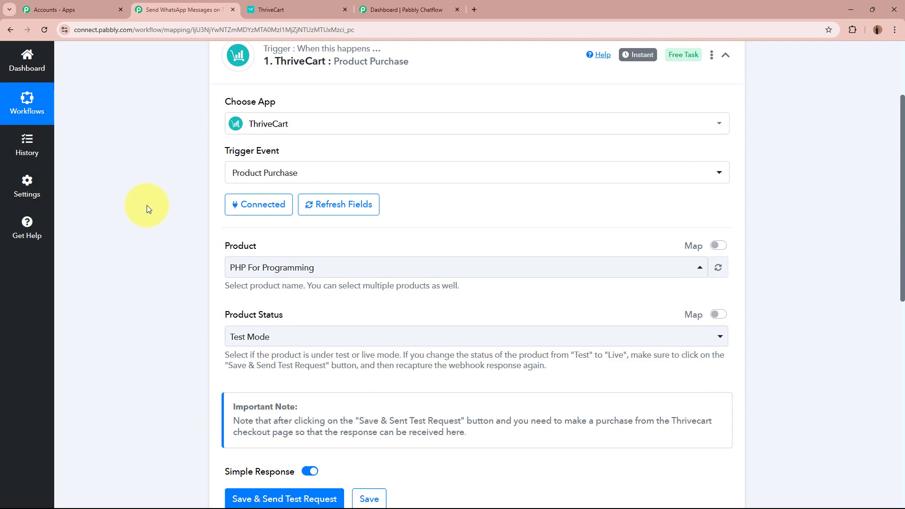
left_click(285, 207)
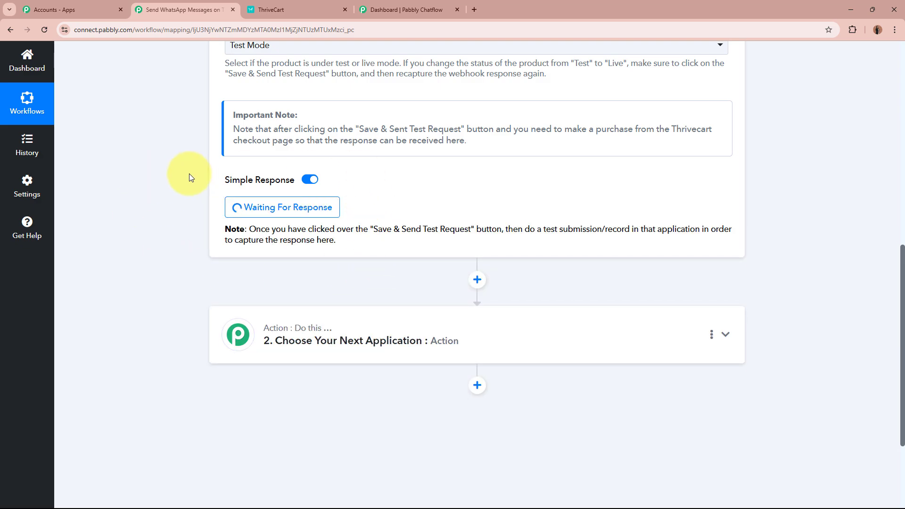
Check the waiting trigger, then return to ThriveCart's PHP For Programming product settings
scroll(189, 174, "up", 10)
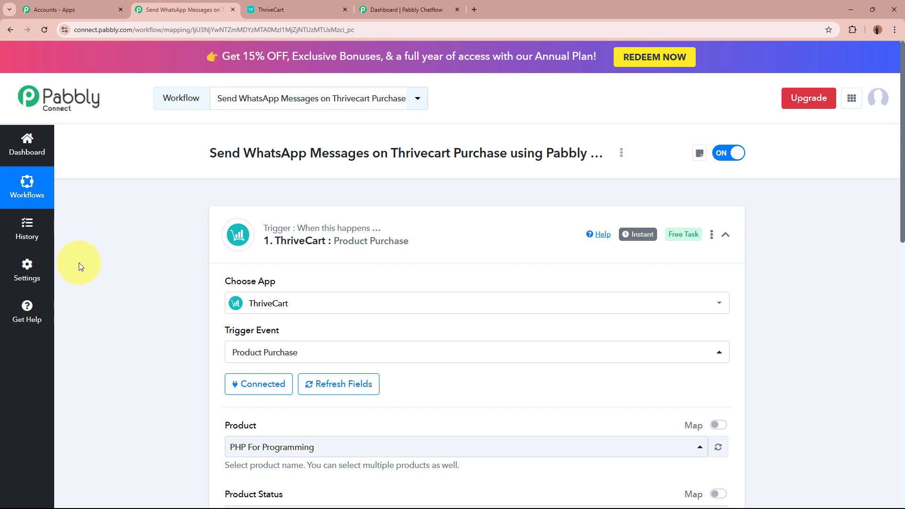
left_click(282, 10)
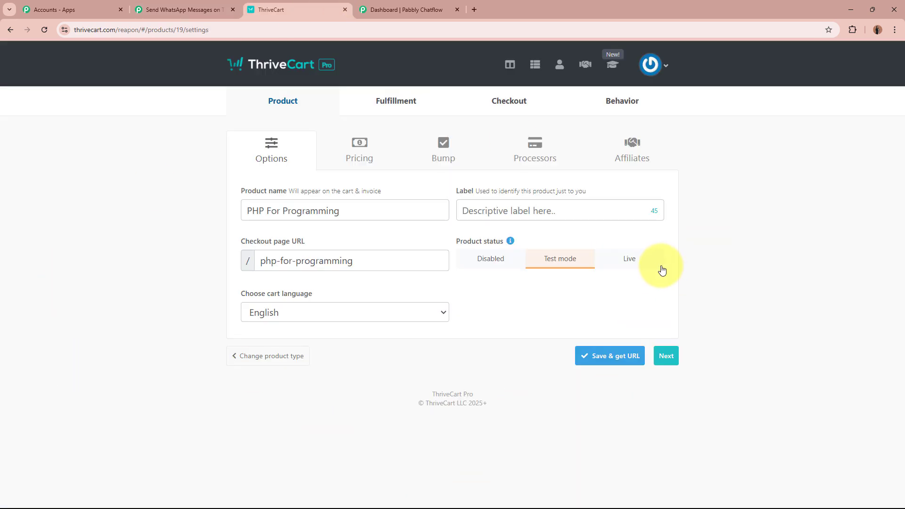
left_click(163, 10)
scroll(181, 263, "down", 8)
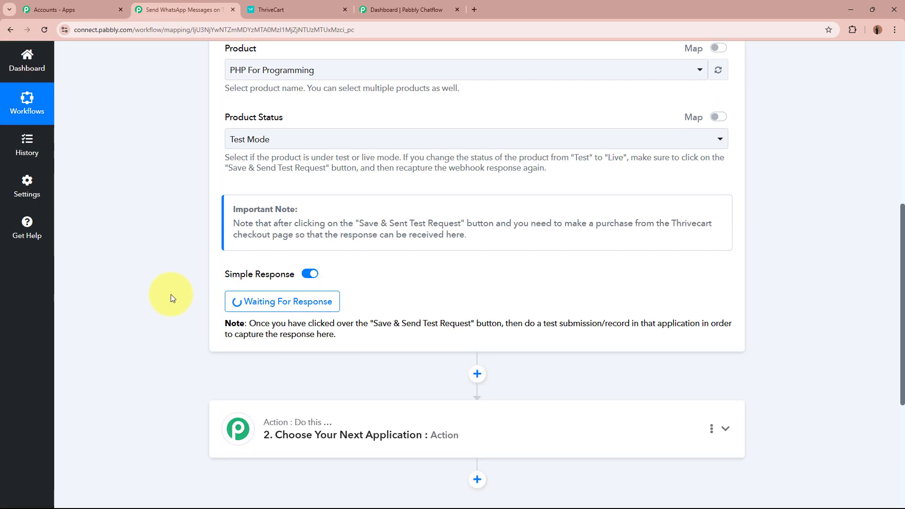
scroll(171, 297, "up", 8)
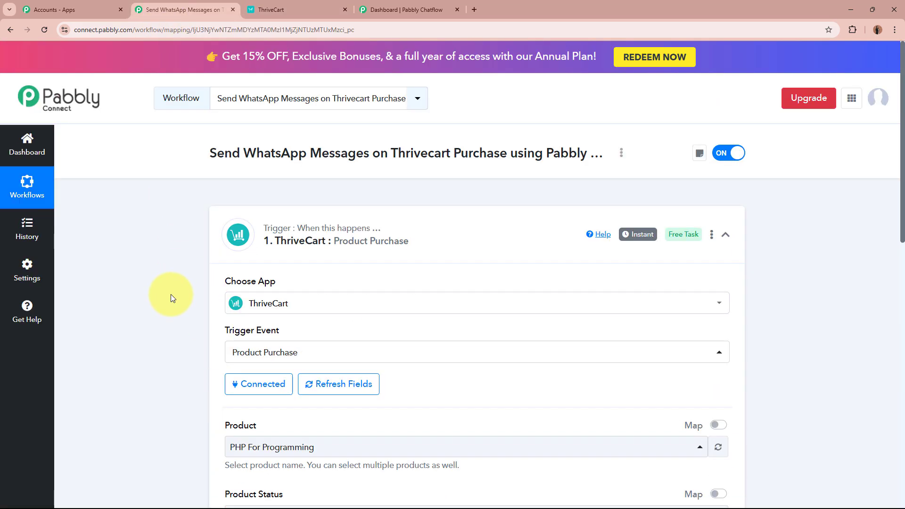
left_click(276, 13)
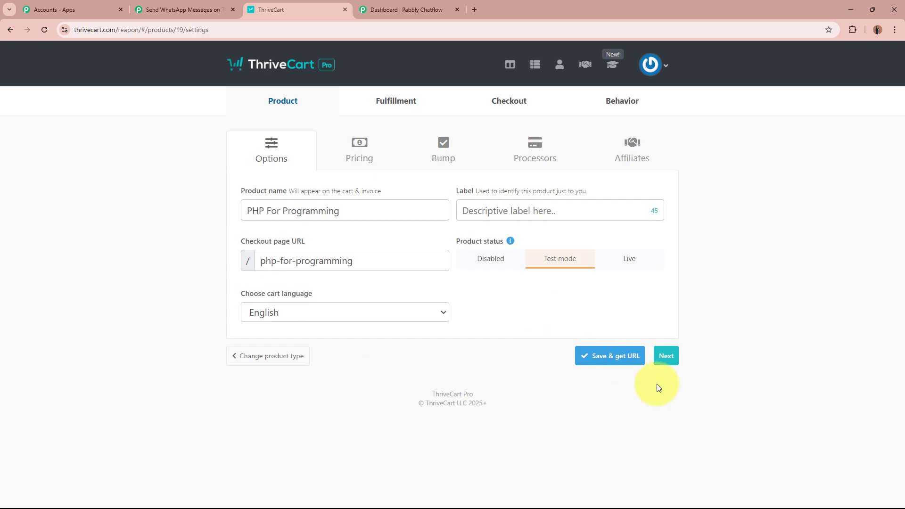
Save the PHP For Programming product and open its checkout page in a new tab
left_click(616, 360)
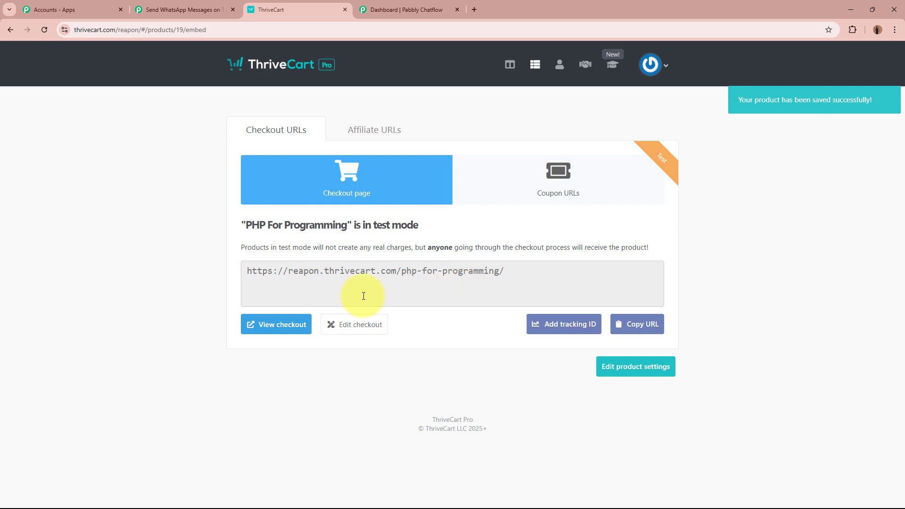
left_click(293, 327)
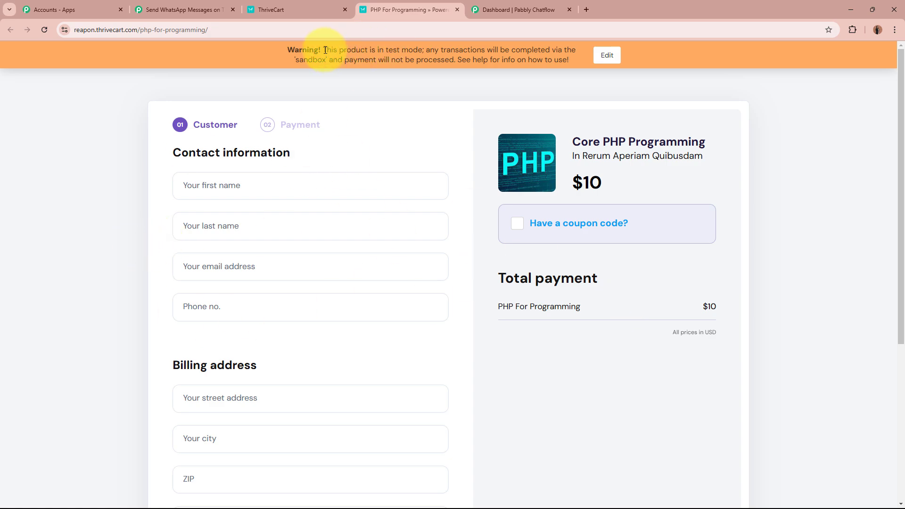
left_click_drag(325, 50, 423, 48)
left_click(425, 47)
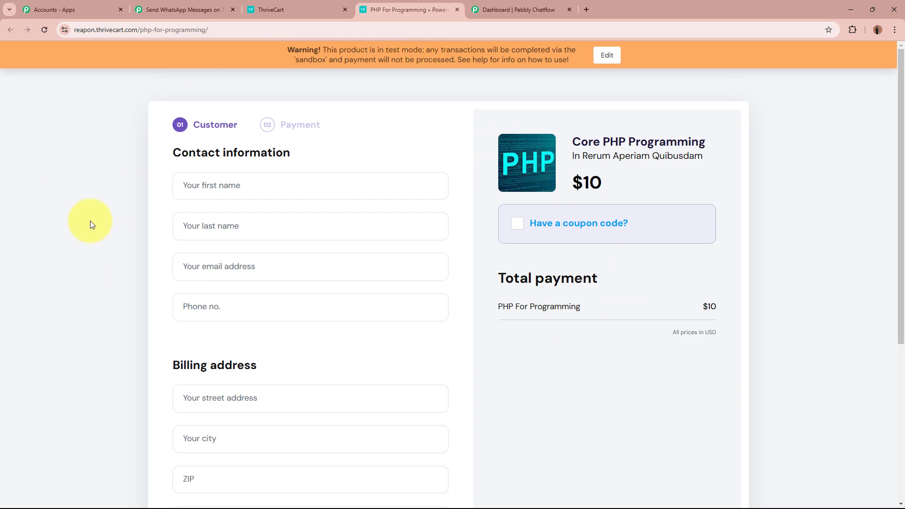
Fill in the test buyer's name, e-mail address and phone number on the checkout
left_click(235, 187)
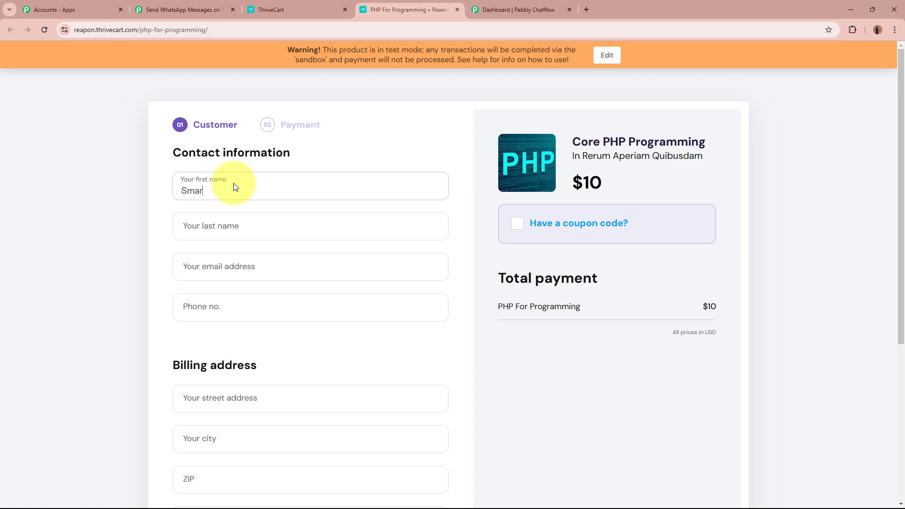
left_click(260, 224)
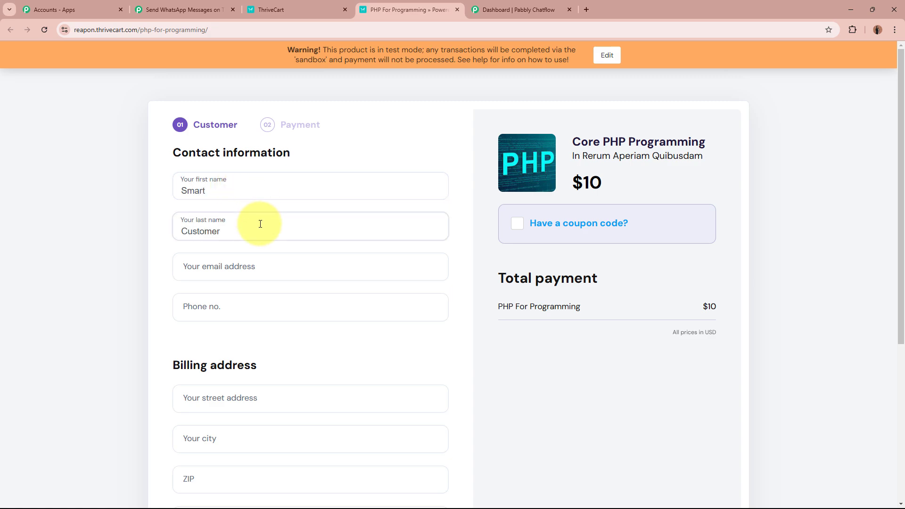
left_click(267, 269)
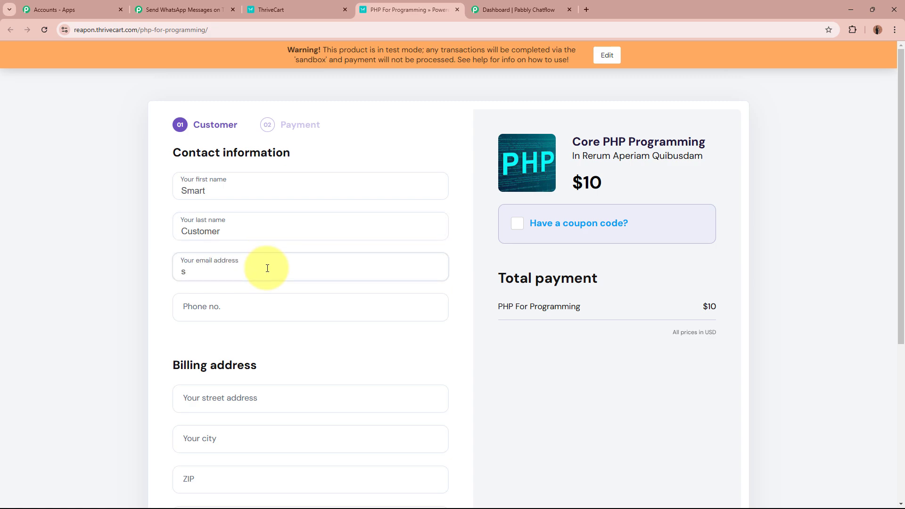
left_click(272, 314)
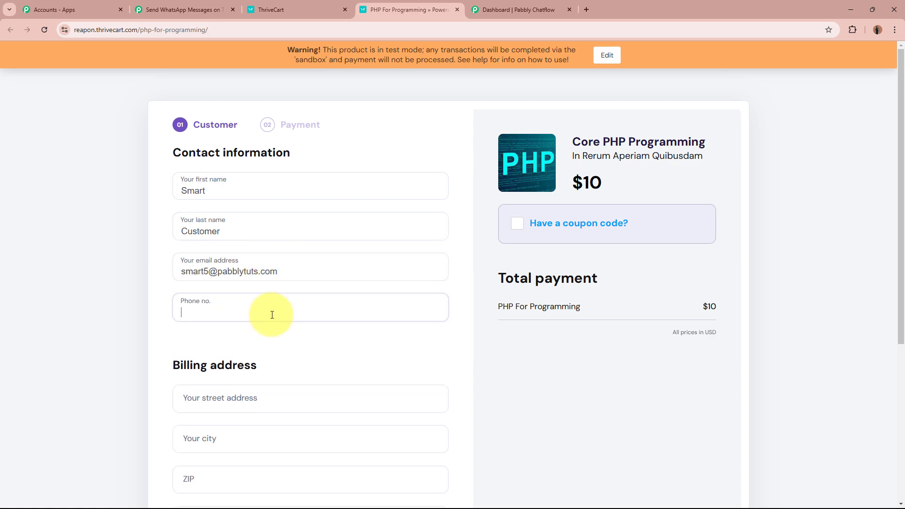
type("969")
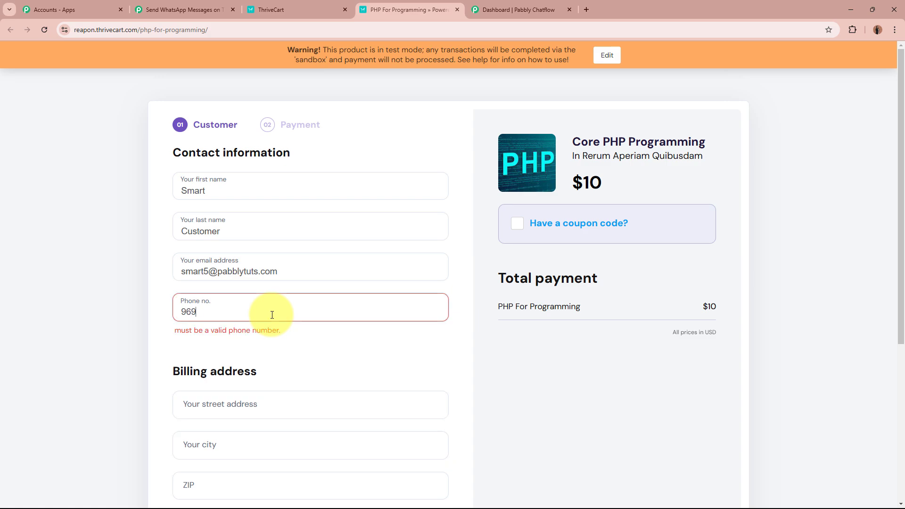
type("6969696")
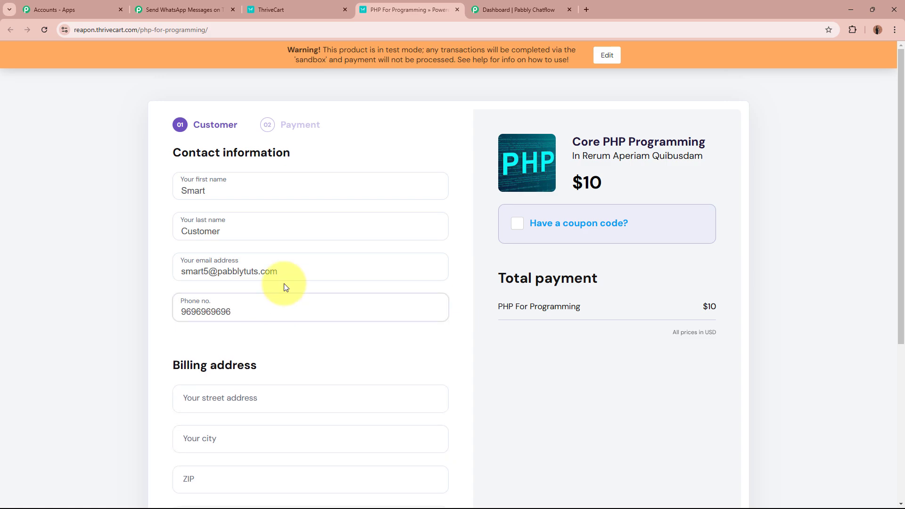
Enter the buyer's street, city, ZIP code and state, keeping India as the country
scroll(91, 344, "down", 2)
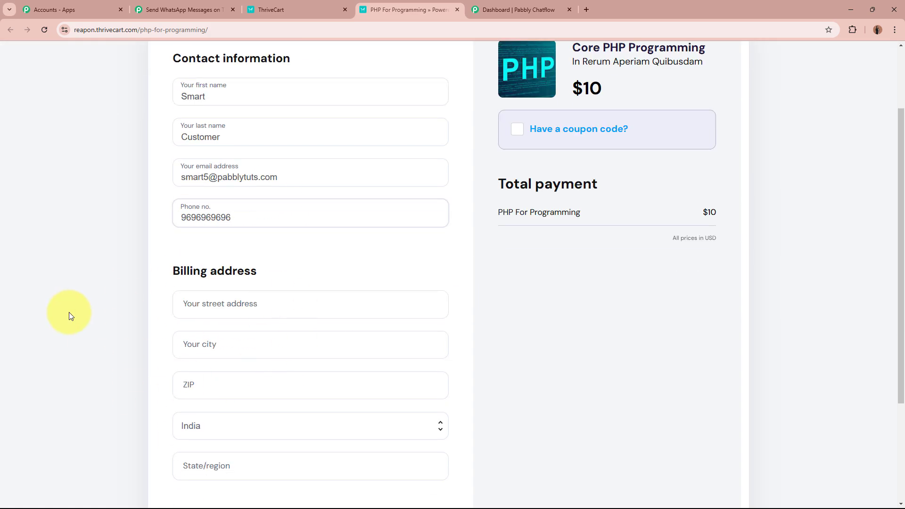
scroll(208, 236, "down", 2)
left_click(210, 208)
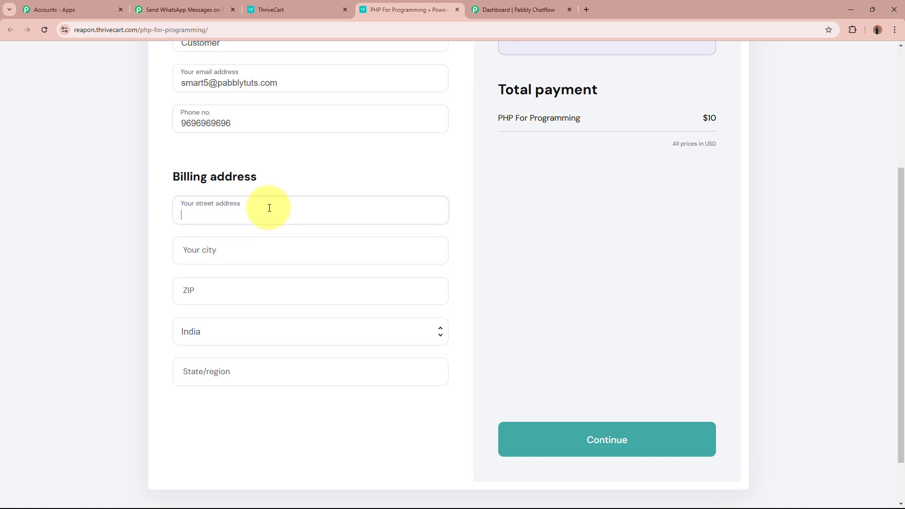
type("123, New City")
left_click(270, 251)
type("Bhopal")
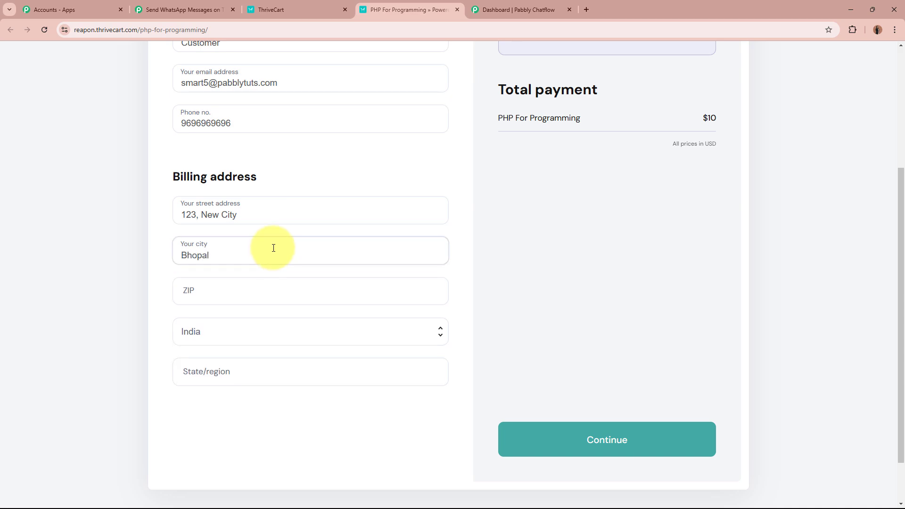
left_click(275, 302)
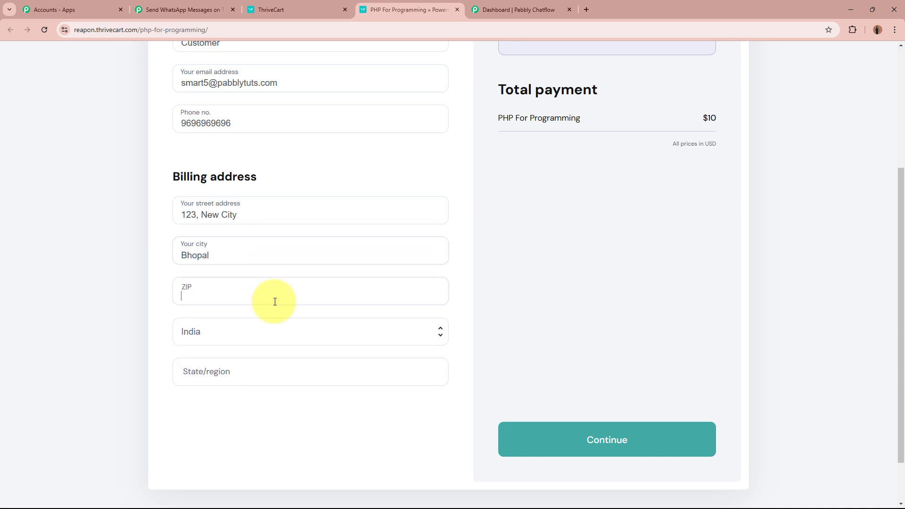
type("462001")
left_click(276, 327)
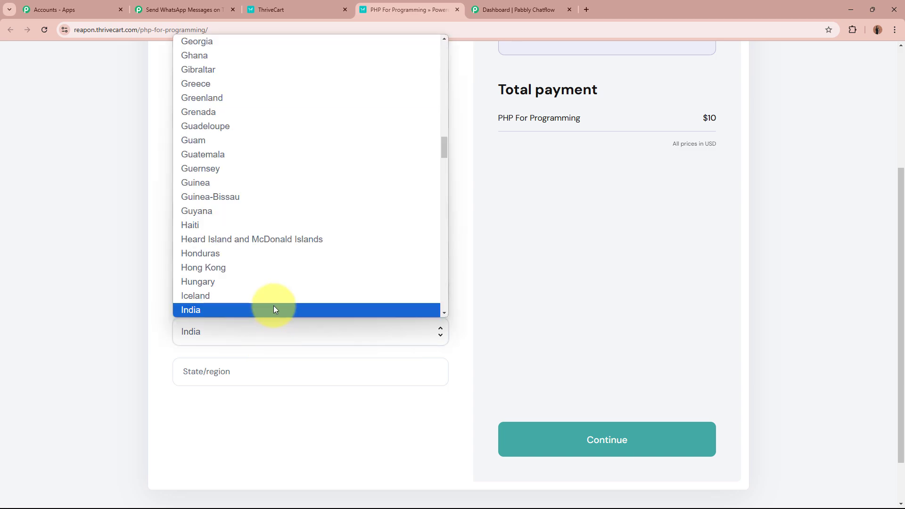
left_click(274, 307)
left_click(284, 367)
type("Madhya Pradesh")
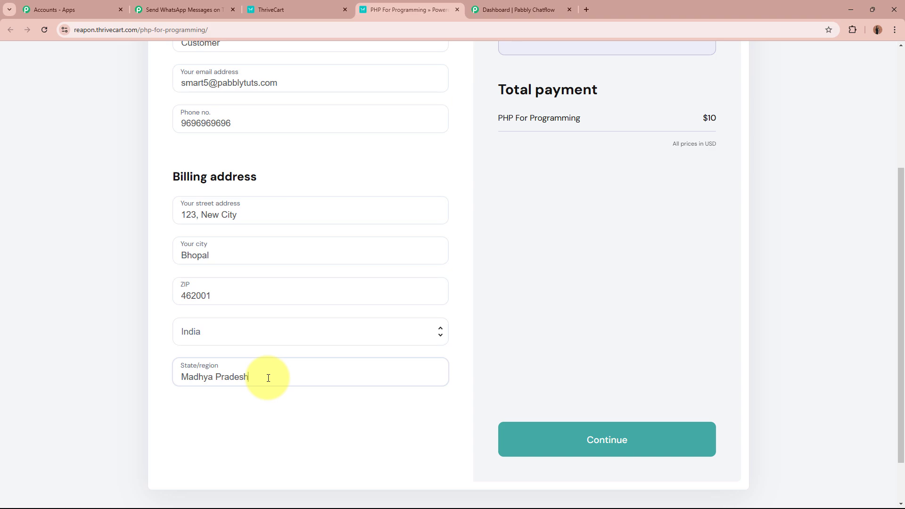
scroll(268, 378, "up", 3)
scroll(269, 378, "down", 5)
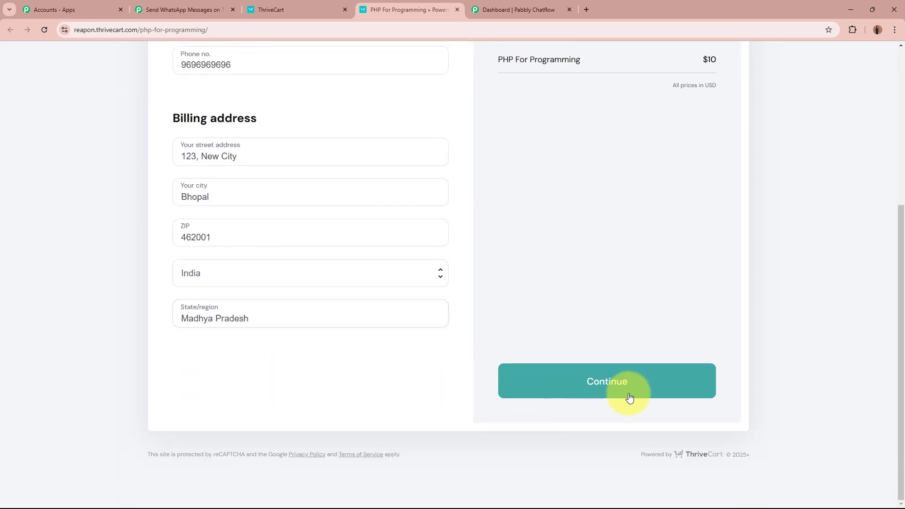
Continue to payment and complete the $10 test order with the test card details
left_click(630, 399)
scroll(608, 363, "up", 5)
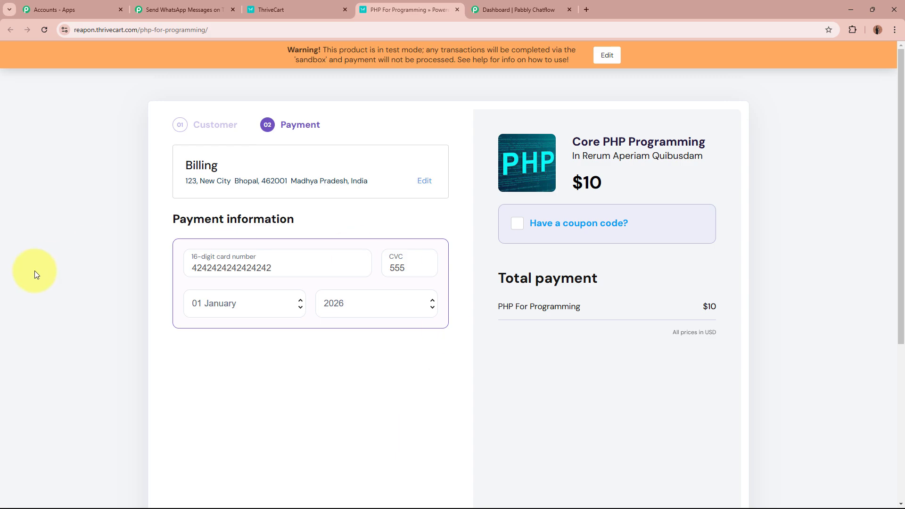
scroll(134, 229, "down", 2)
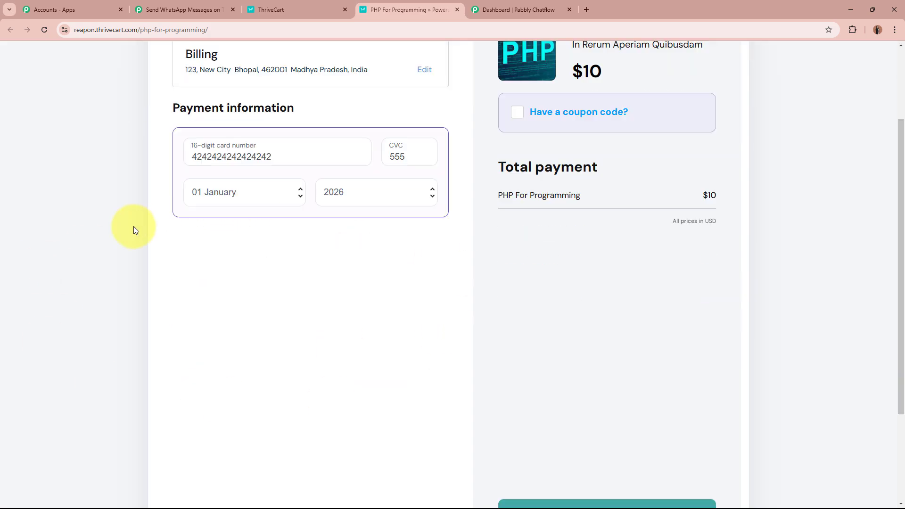
scroll(136, 230, "down", 3)
left_click(669, 396)
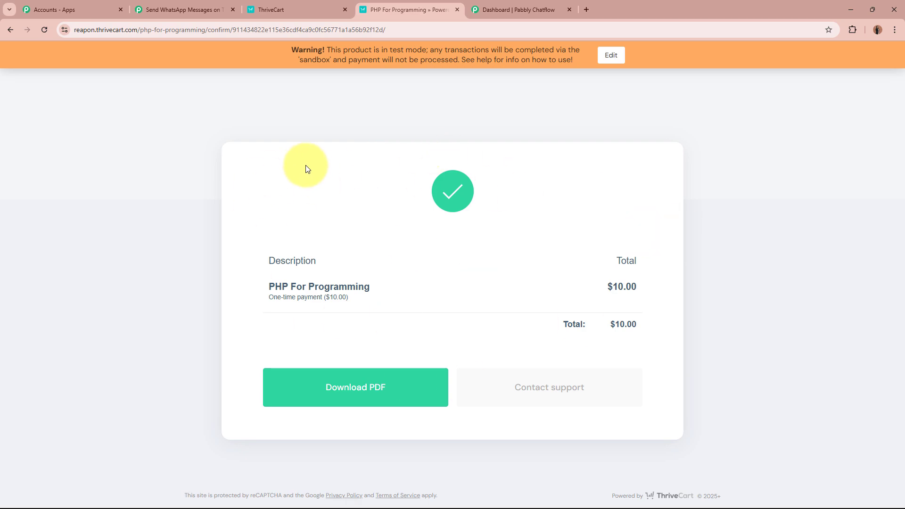
left_click(184, 4)
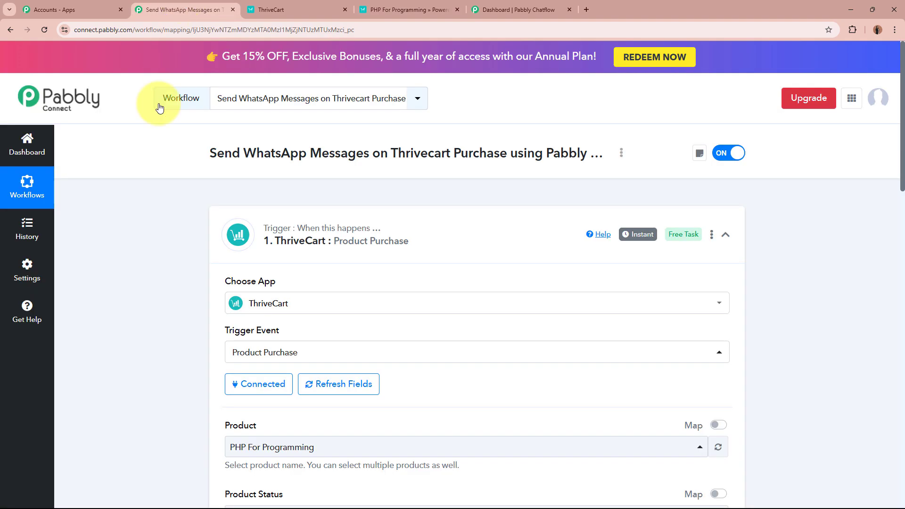
scroll(109, 330, "down", 15)
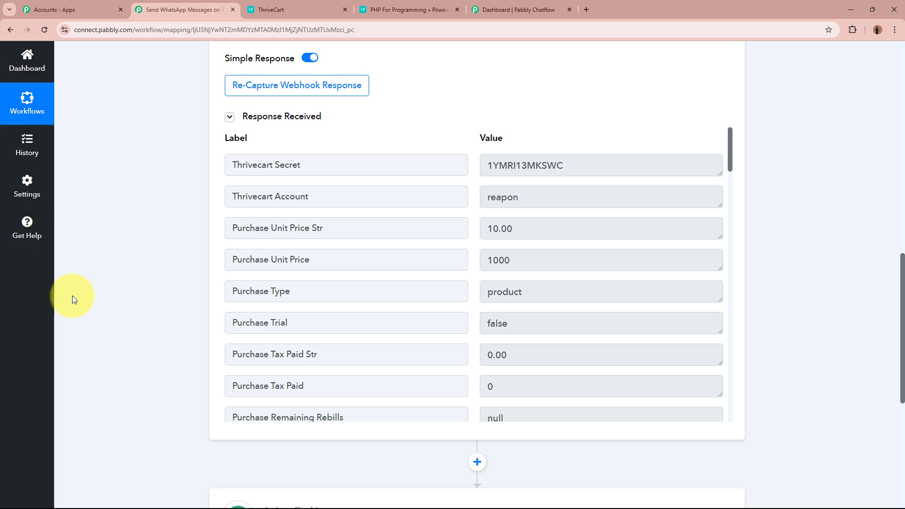
scroll(424, 328, "down", 6)
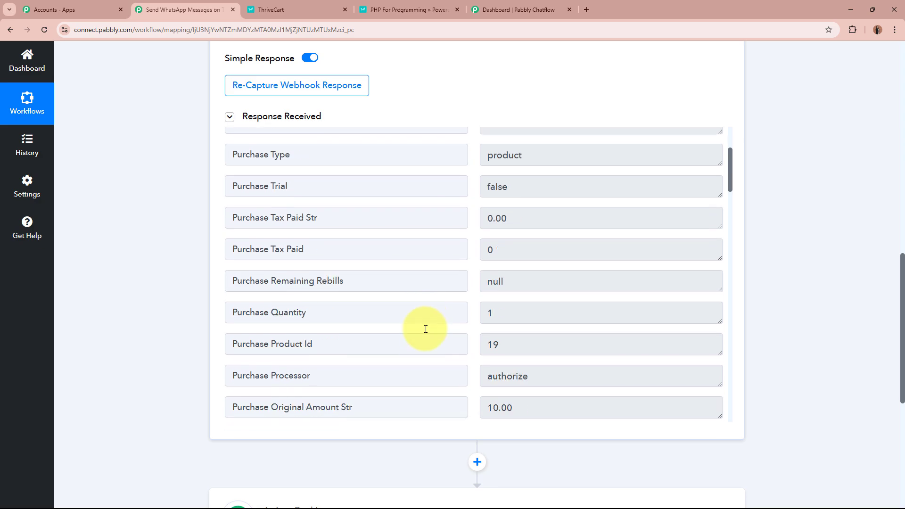
scroll(425, 327, "down", 2)
triple_click(511, 232)
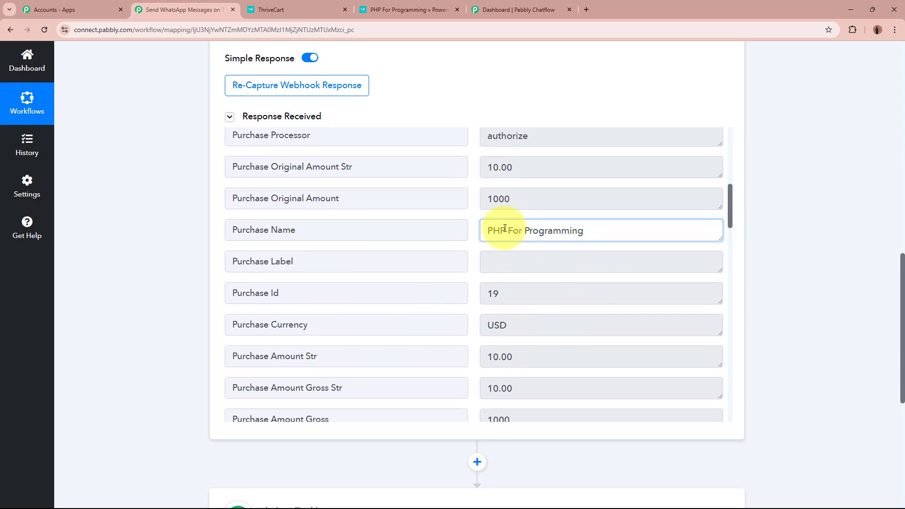
left_click(630, 229)
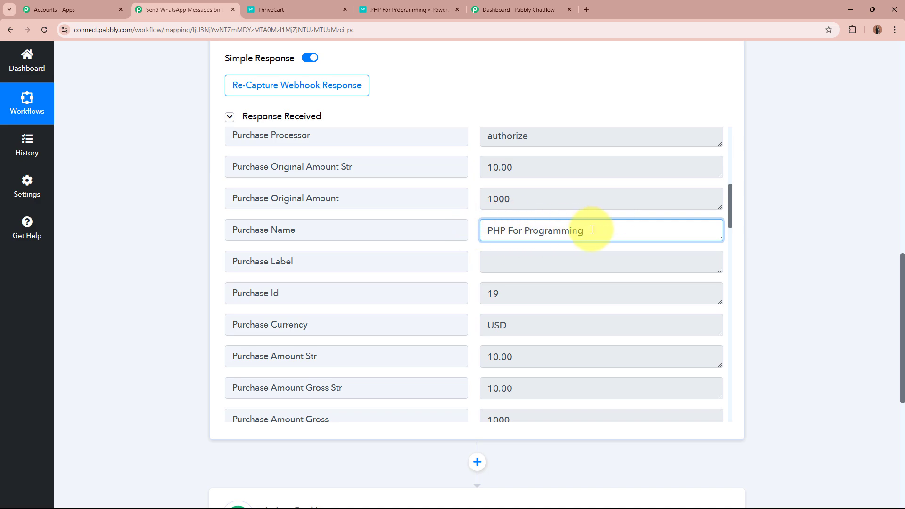
scroll(566, 229, "down", 2)
triple_click(555, 232)
left_click(558, 233)
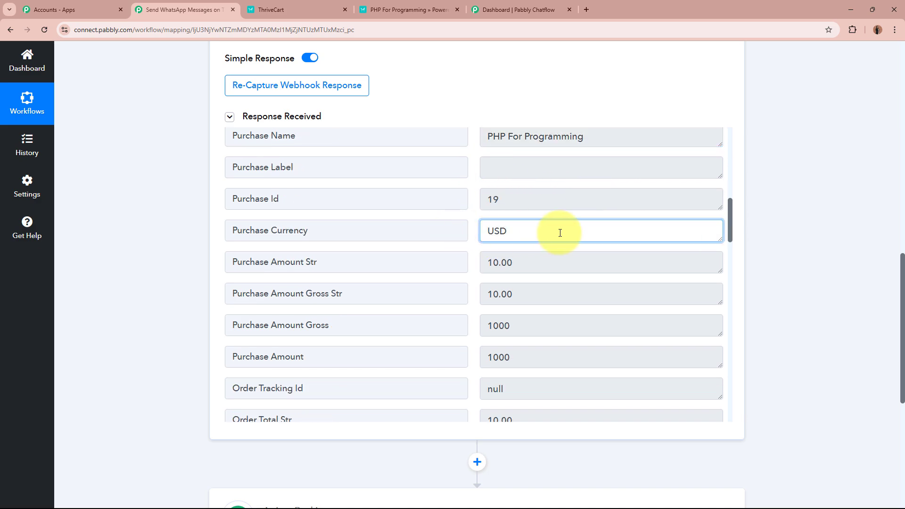
scroll(560, 235, "down", 4)
scroll(560, 235, "down", 6)
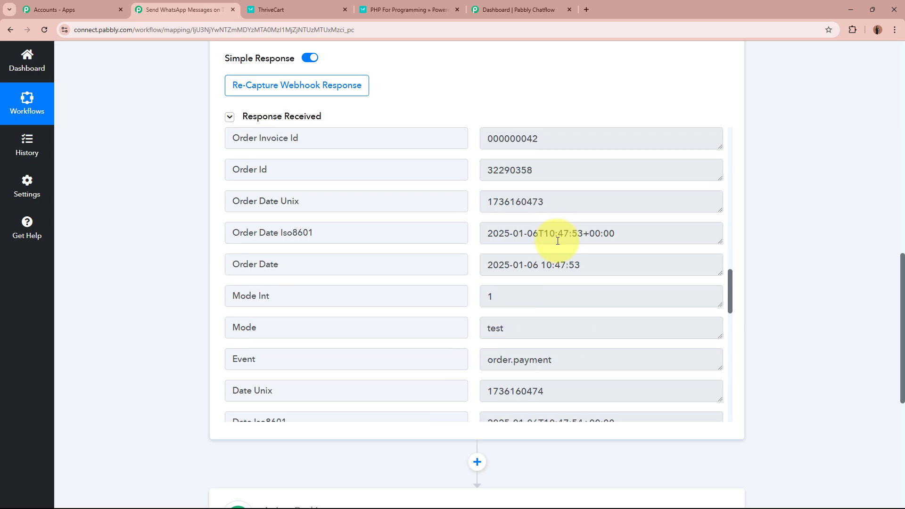
triple_click(575, 170)
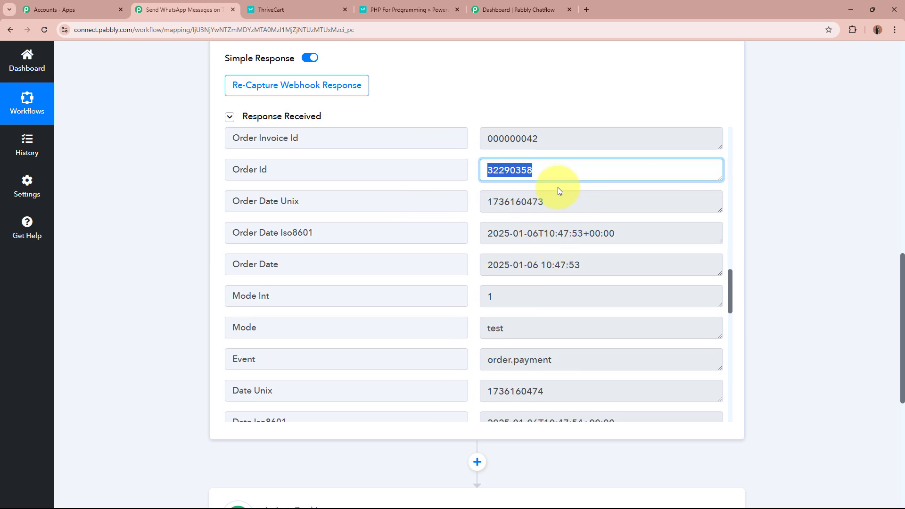
triple_click(680, 233)
scroll(641, 246, "down", 4)
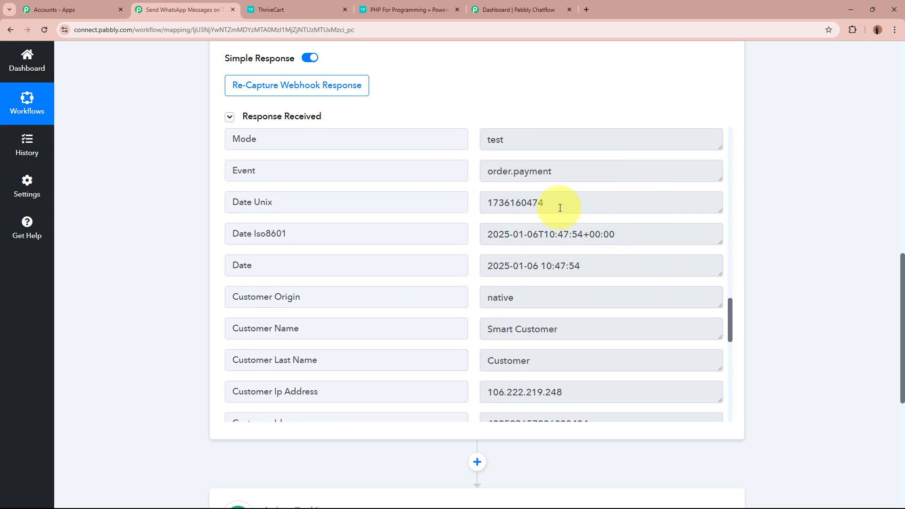
triple_click(566, 176)
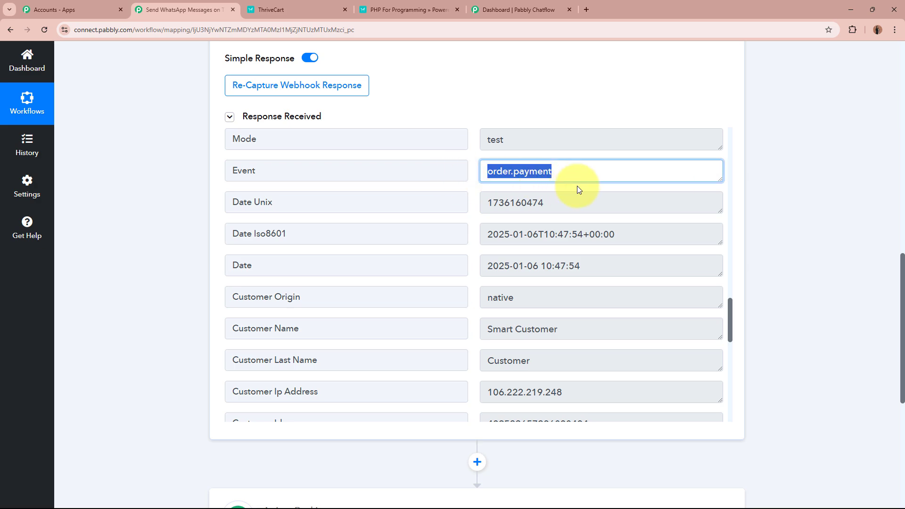
triple_click(519, 141)
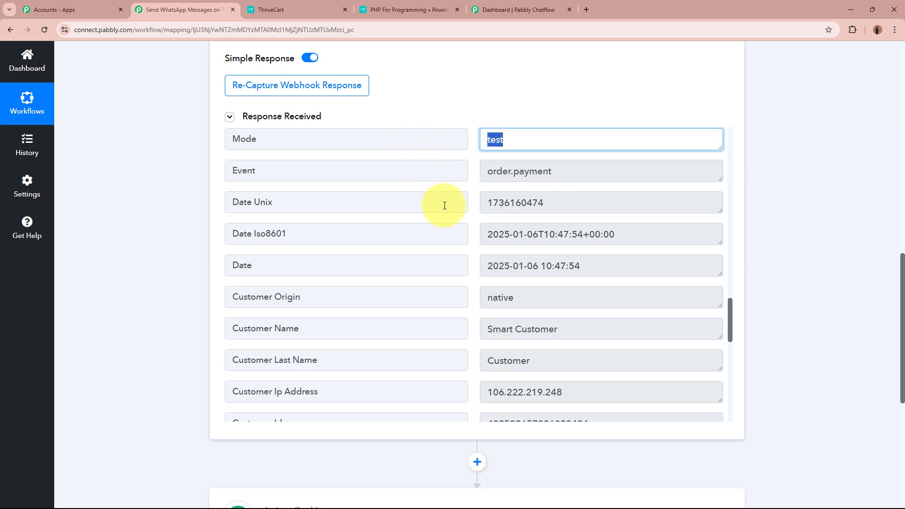
scroll(479, 290, "down", 3)
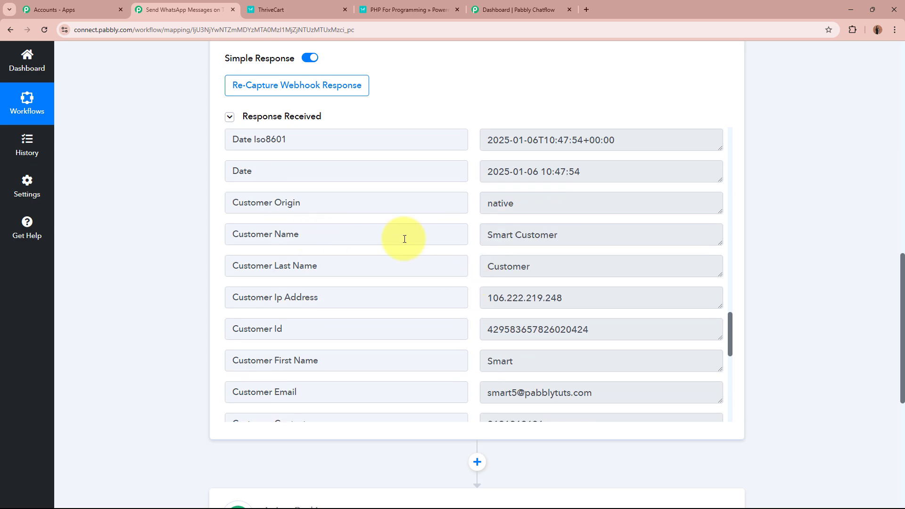
triple_click(590, 236)
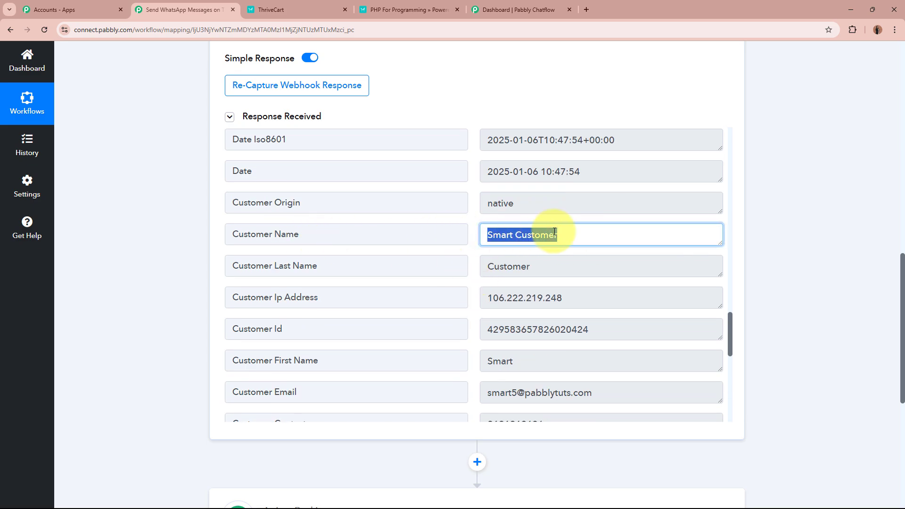
scroll(556, 234, "down", 3)
left_click_drag(605, 296, 475, 300)
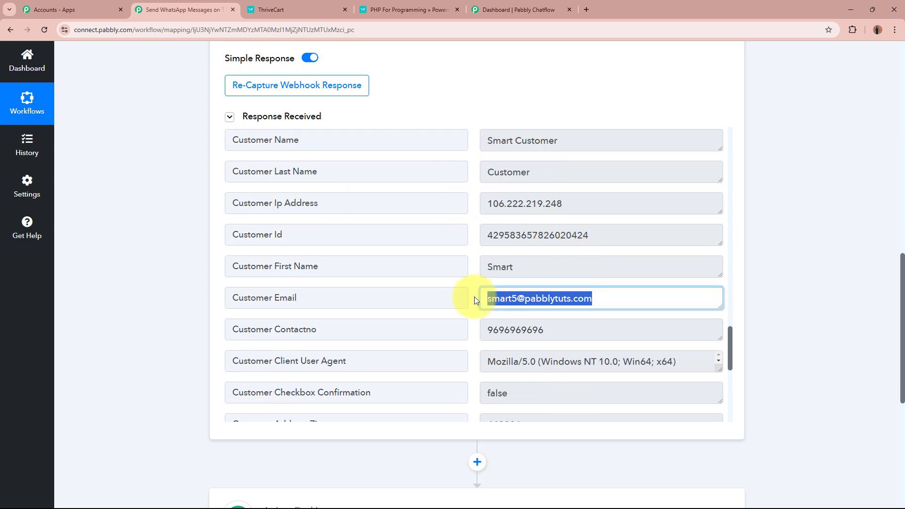
left_click_drag(566, 330, 449, 327)
left_click(584, 331)
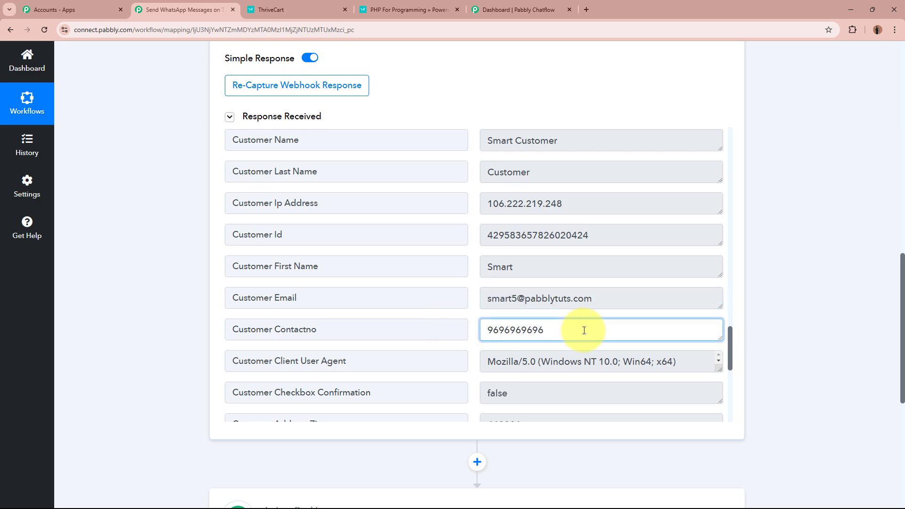
scroll(584, 331, "down", 20)
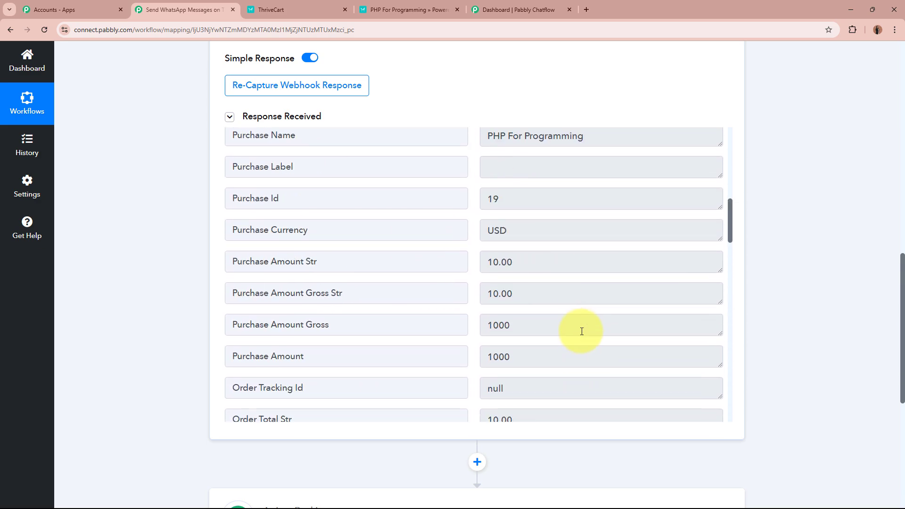
scroll(550, 266, "up", 15)
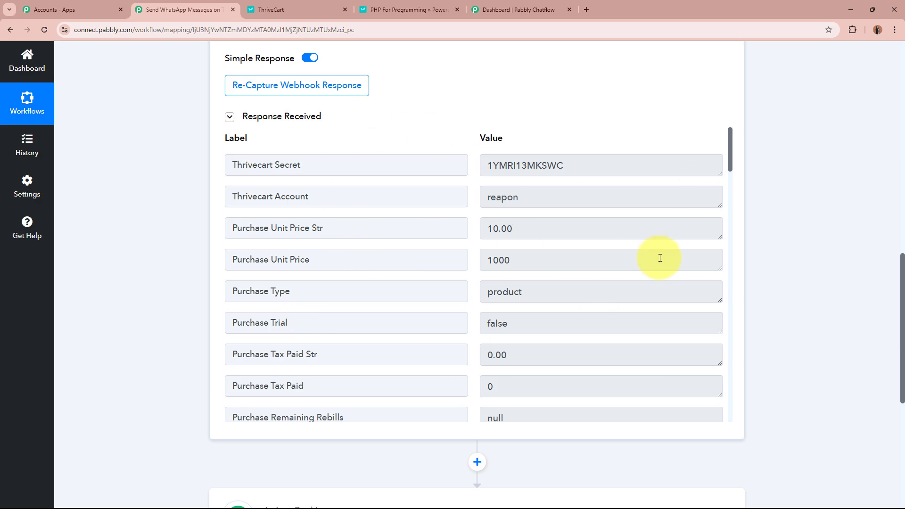
scroll(794, 259, "up", 15)
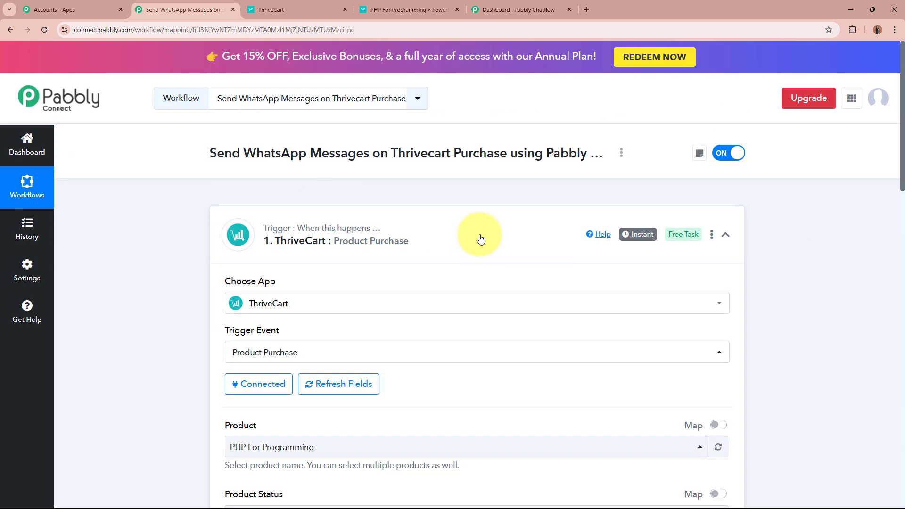
Collapse the ThriveCart trigger step and switch to the Pabbly Chatflow dashboard
left_click(501, 236)
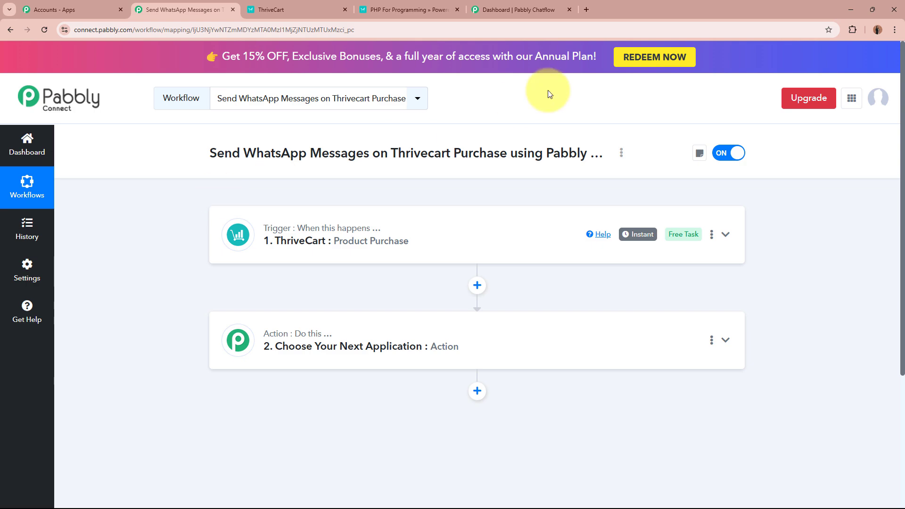
left_click(542, 9)
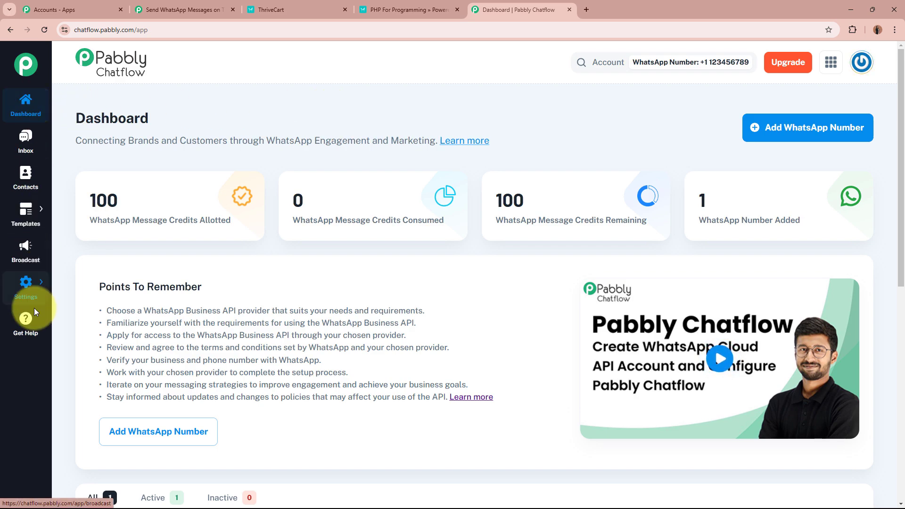
Go to the empty Templates list from the sidebar and start a new template
mouse_move(26, 213)
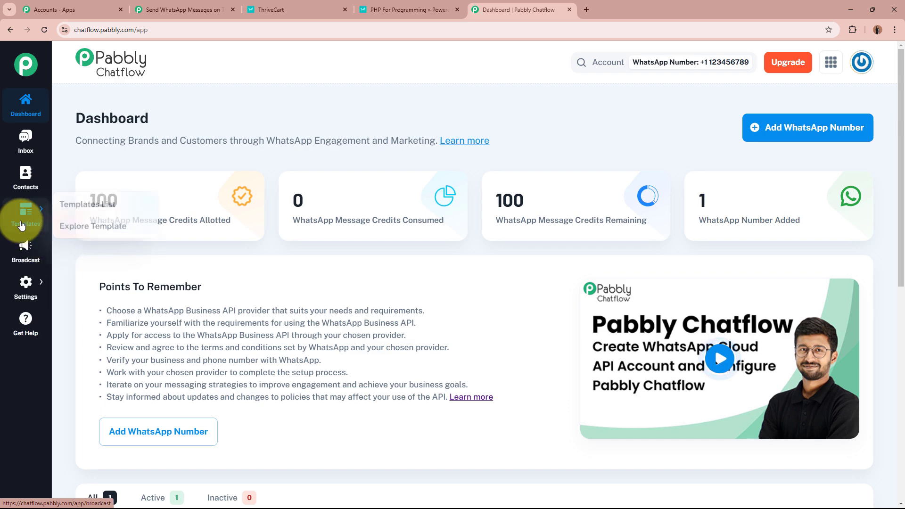
left_click(82, 204)
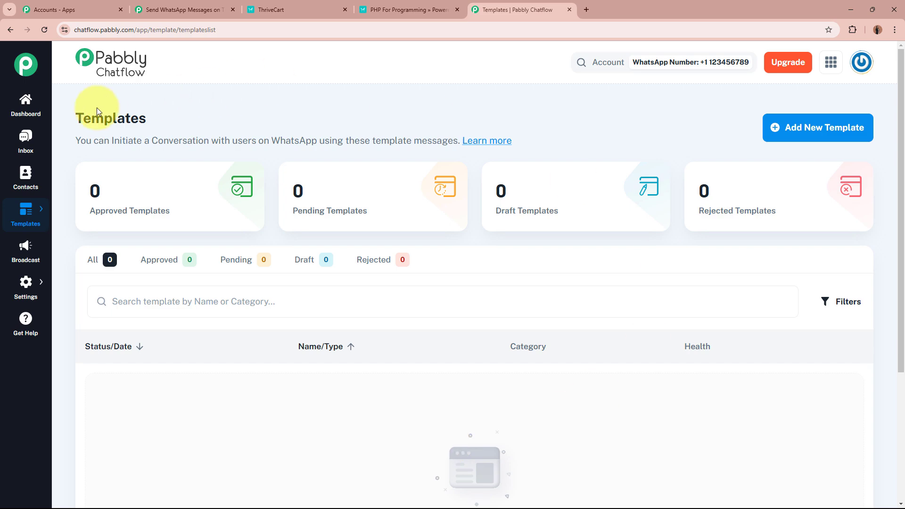
left_click_drag(77, 118, 195, 115)
left_click(196, 115)
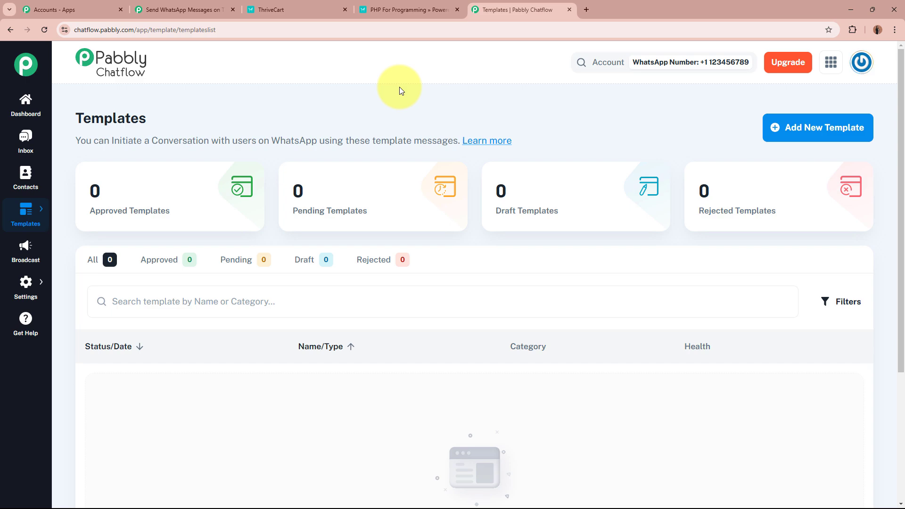
left_click(846, 136)
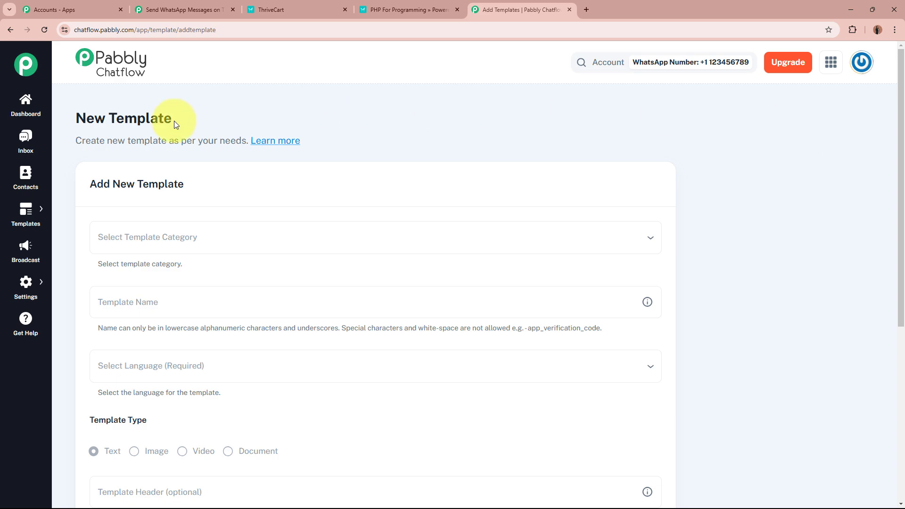
Set the new template's category to Marketing
left_click_drag(71, 118, 211, 106)
left_click(210, 106)
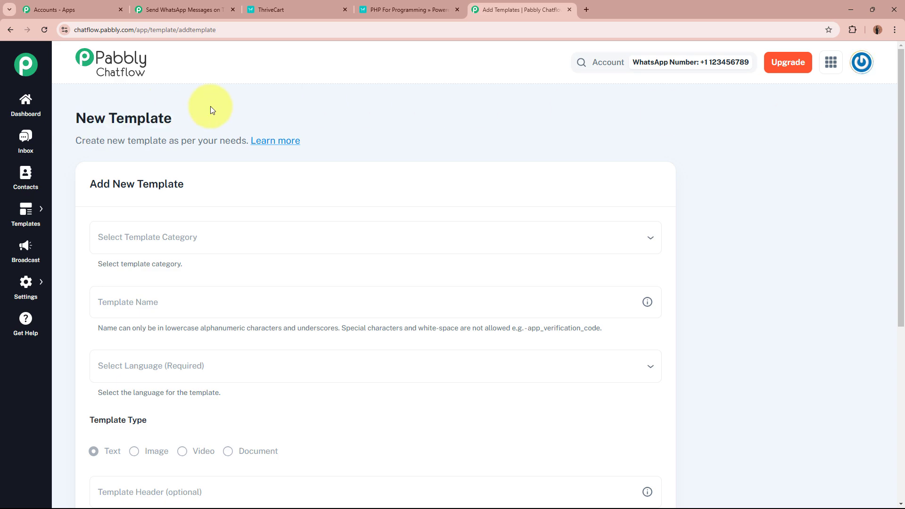
scroll(210, 107, "down", 2)
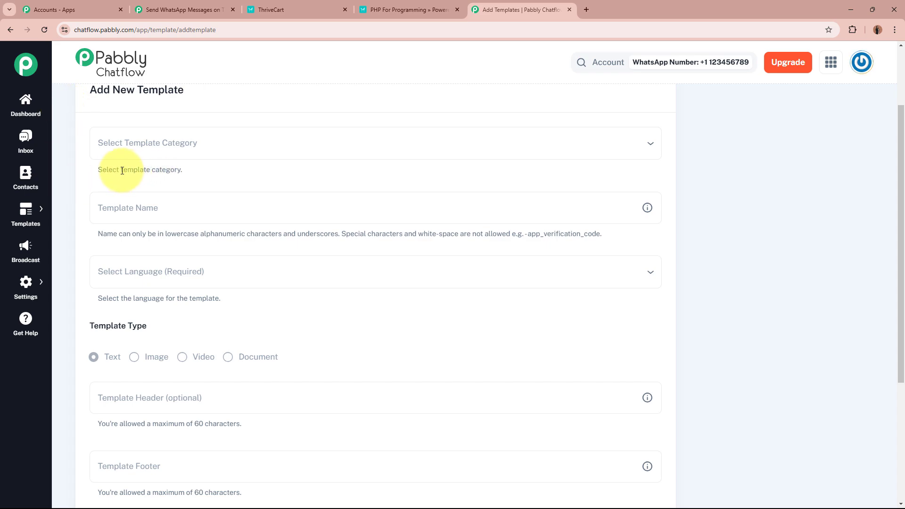
left_click_drag(120, 170, 196, 171)
left_click(197, 174)
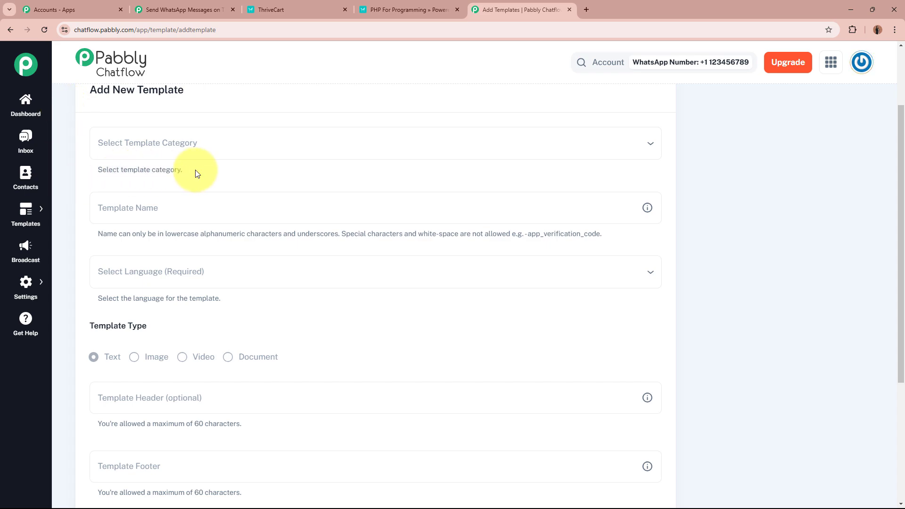
left_click(217, 140)
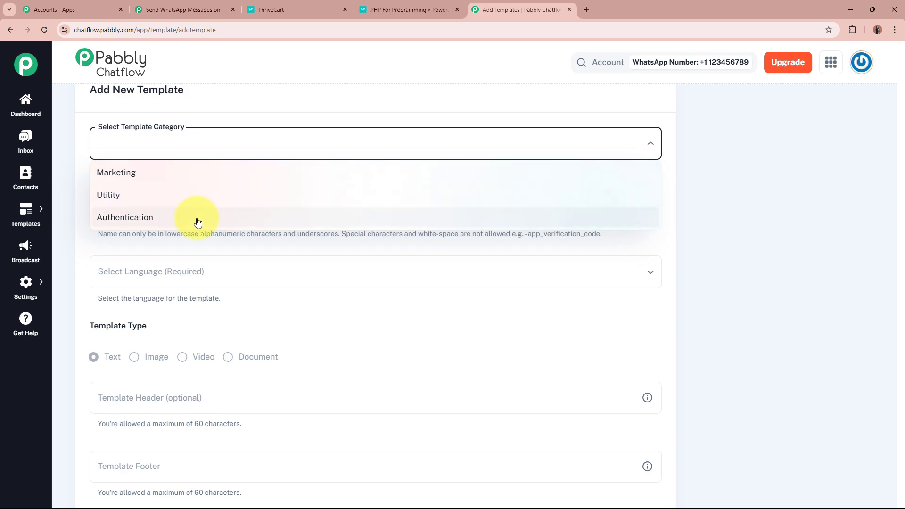
left_click(198, 173)
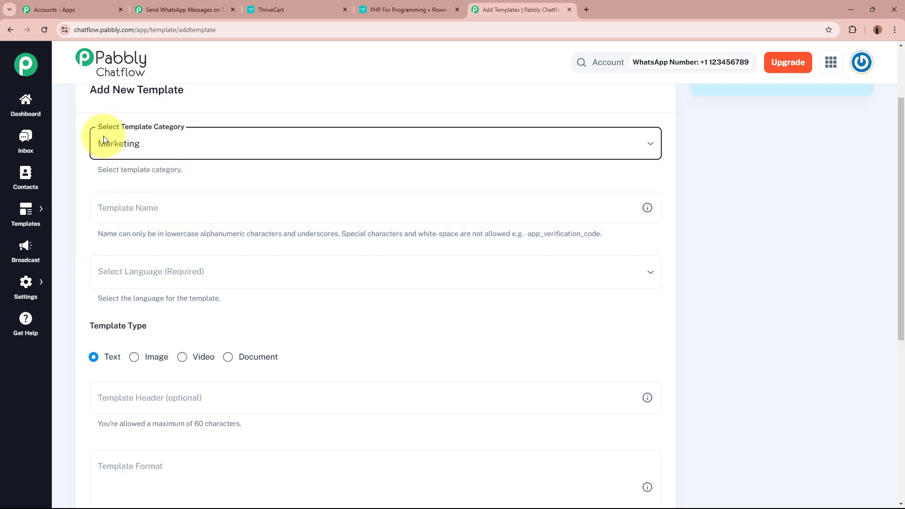
left_click(167, 152)
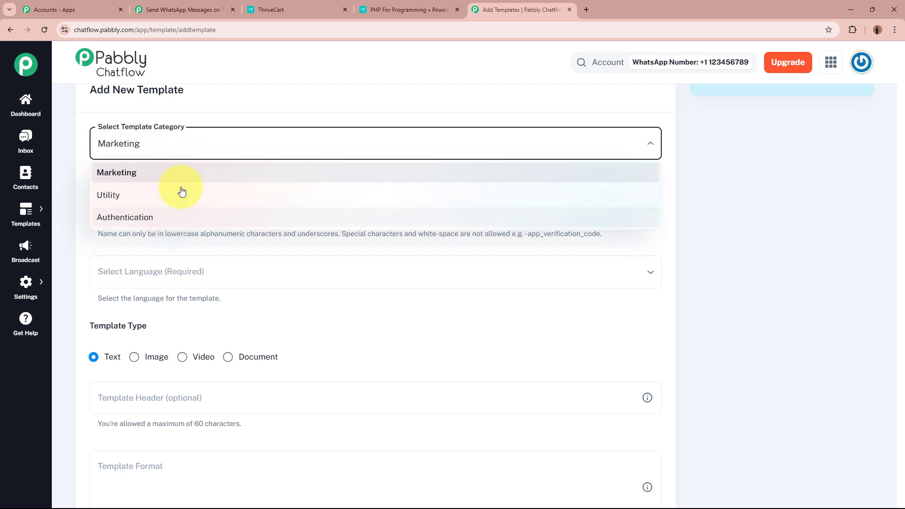
left_click(225, 103)
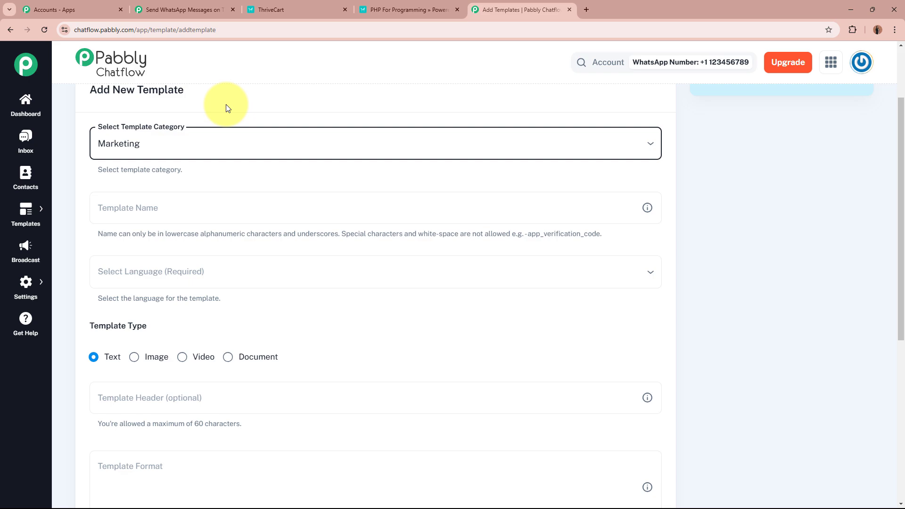
Enter test_template as the template name, following the lowercase naming rule
scroll(173, 91, "down", 2)
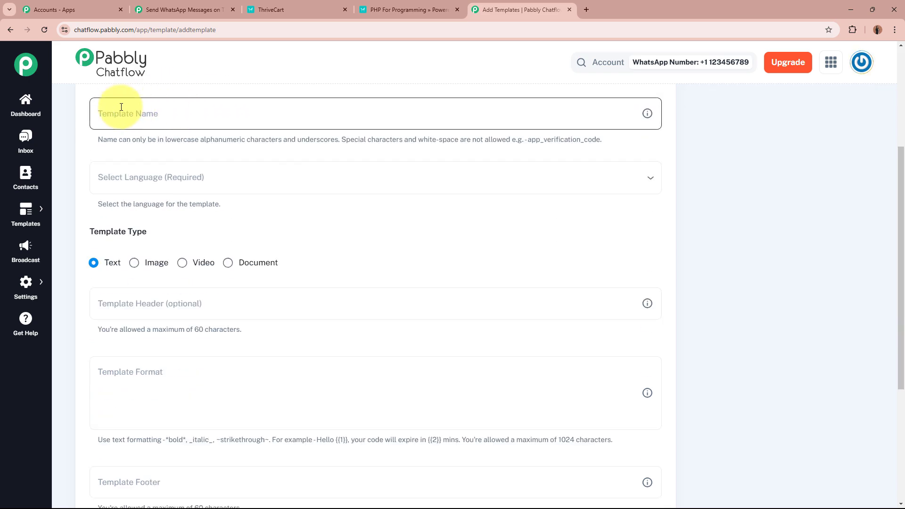
left_click(147, 110)
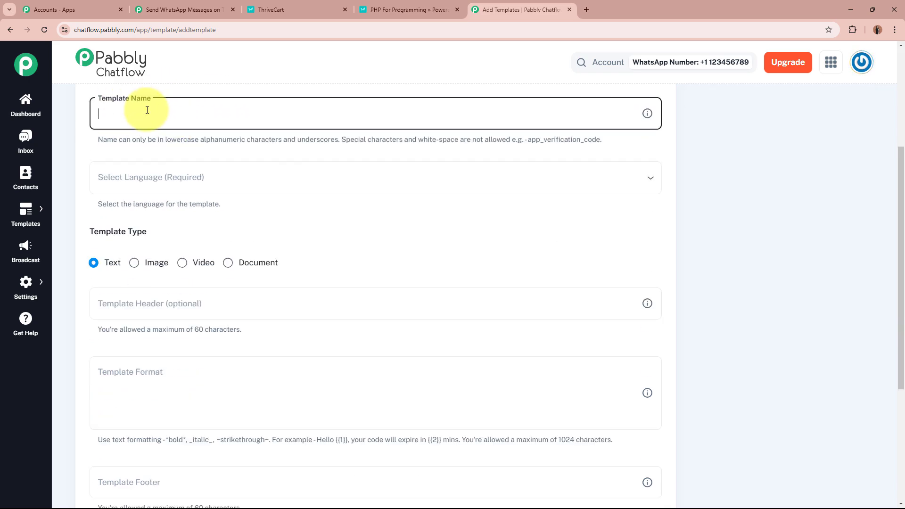
type("test_template")
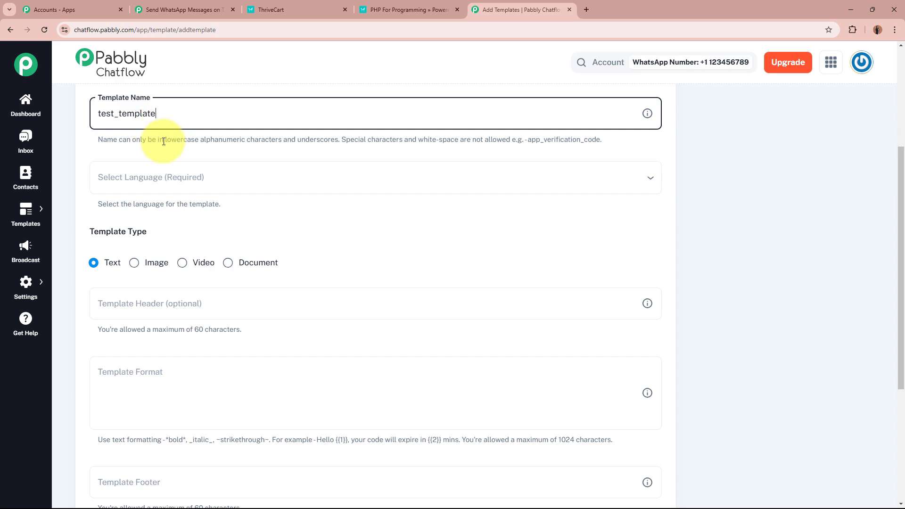
left_click_drag(164, 139, 214, 140)
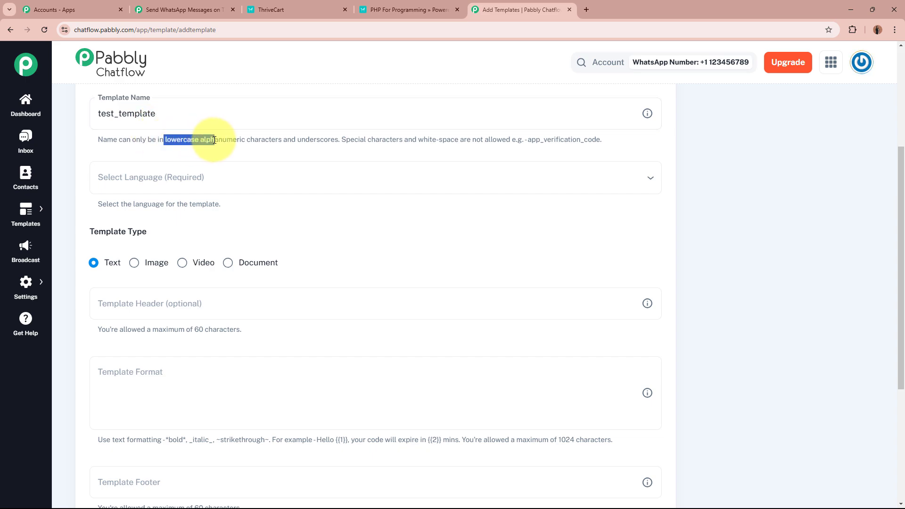
Choose English as the template language, leaving the template type on Text
left_click_drag(432, 139, 613, 144)
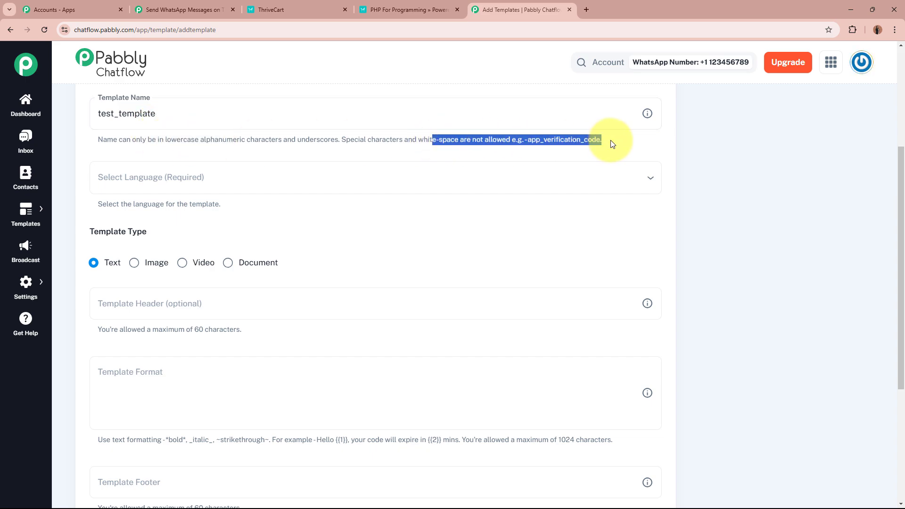
left_click(612, 144)
left_click(105, 113)
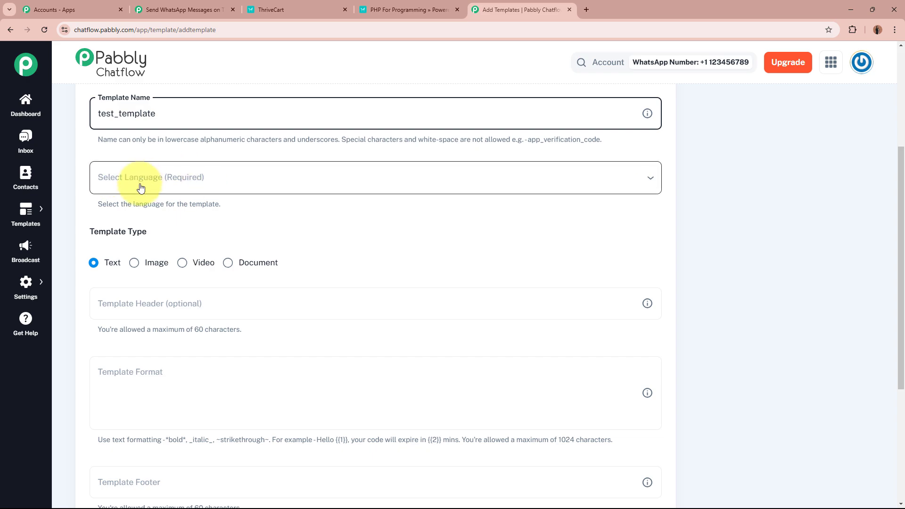
left_click(241, 177)
scroll(233, 235, "down", 4)
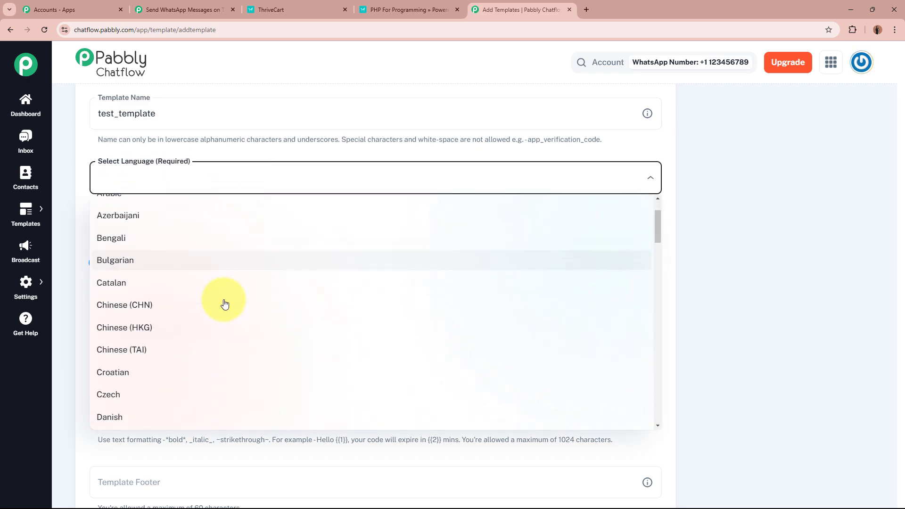
left_click(206, 330)
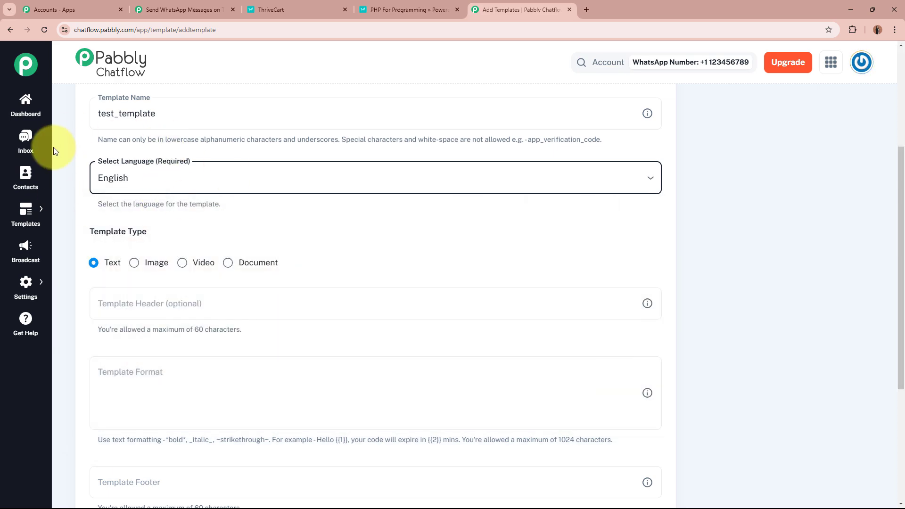
scroll(115, 233, "down", 2)
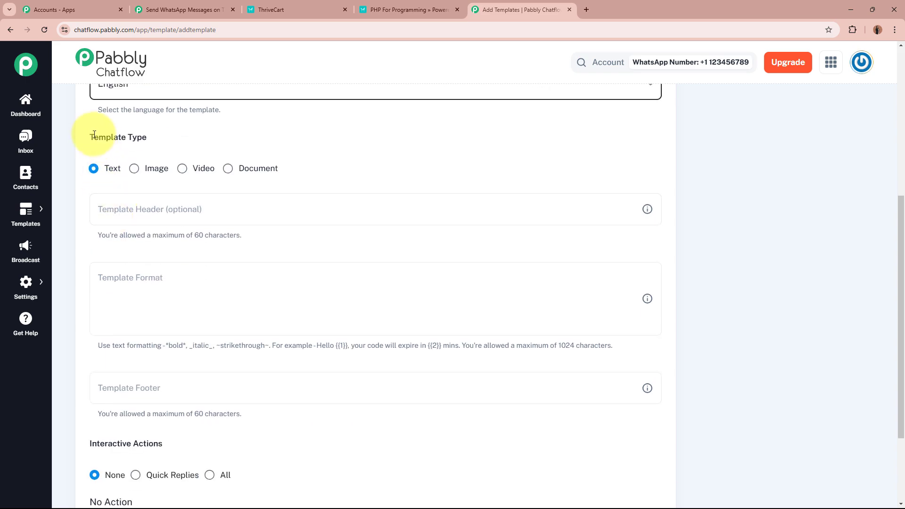
left_click_drag(93, 137, 157, 136)
left_click(156, 136)
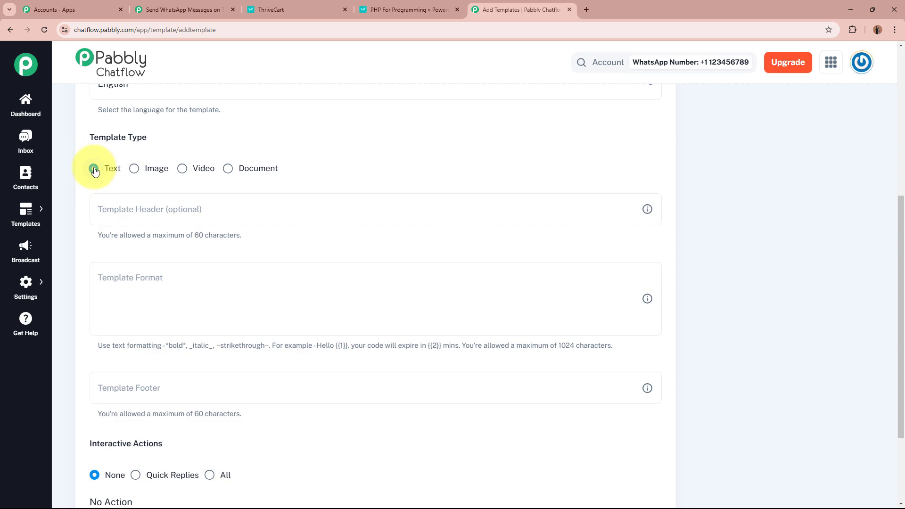
Enter Test as the template header
left_click(100, 210)
left_click(235, 211)
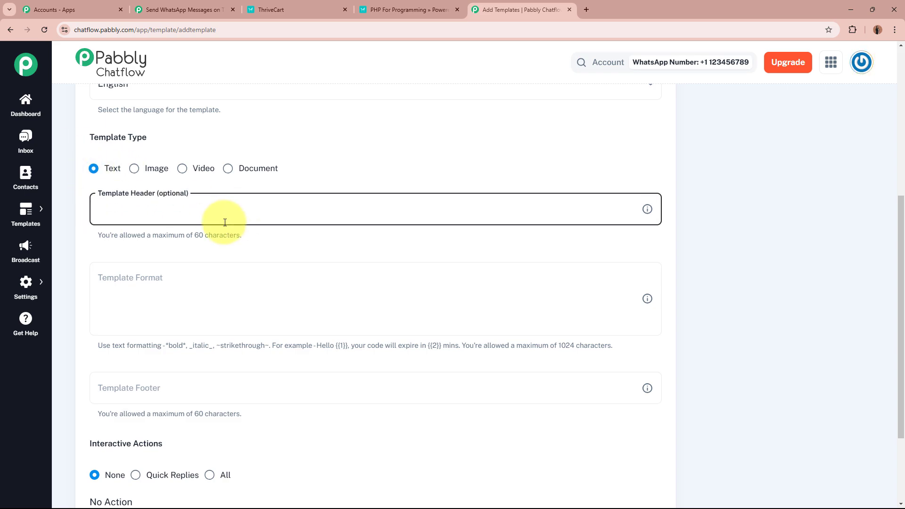
type("Test")
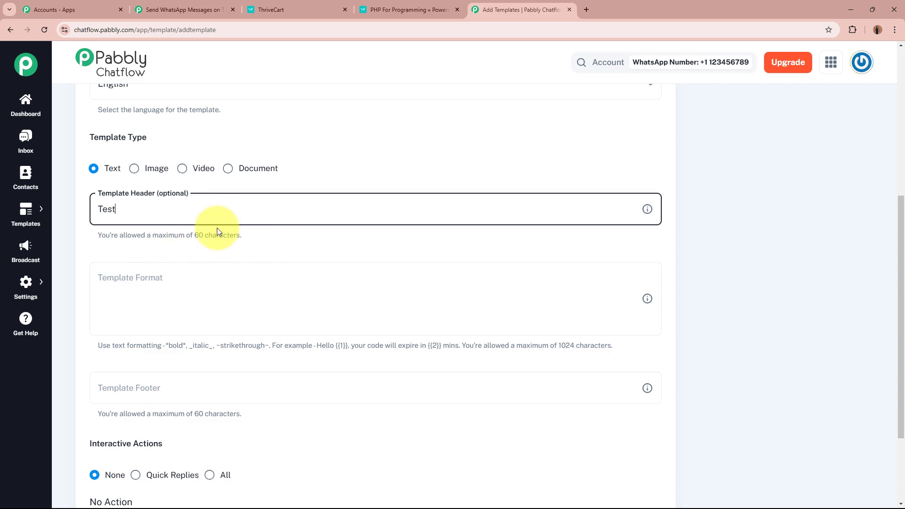
Write Hello {{1}} as the message body and delete the extra {{2}} line
left_click(228, 278)
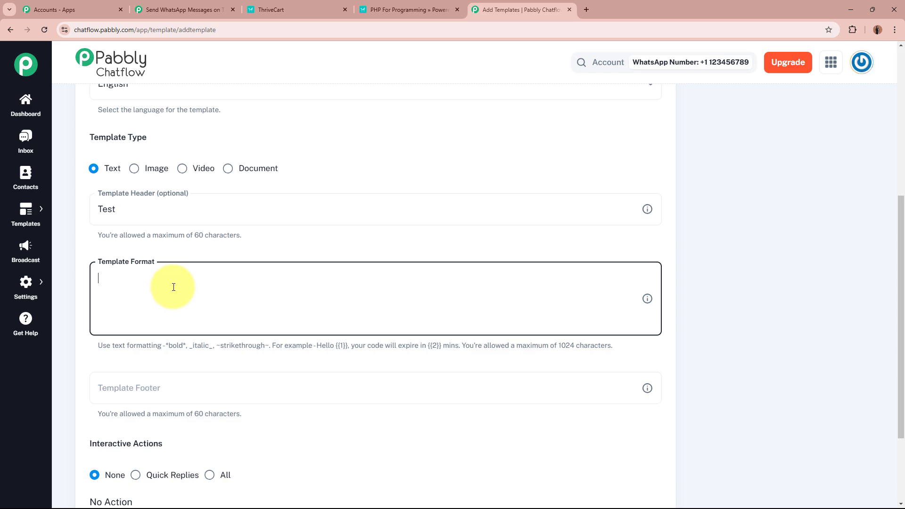
left_click_drag(99, 346, 645, 348)
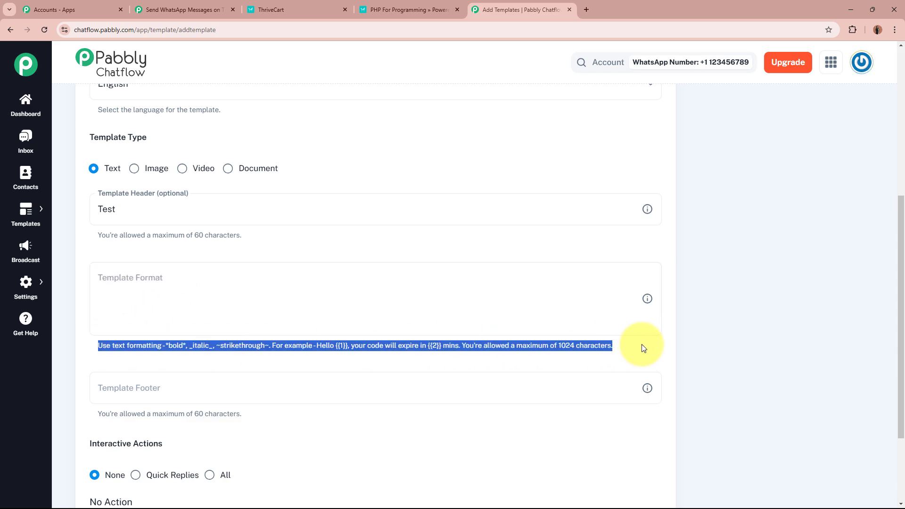
left_click(644, 349)
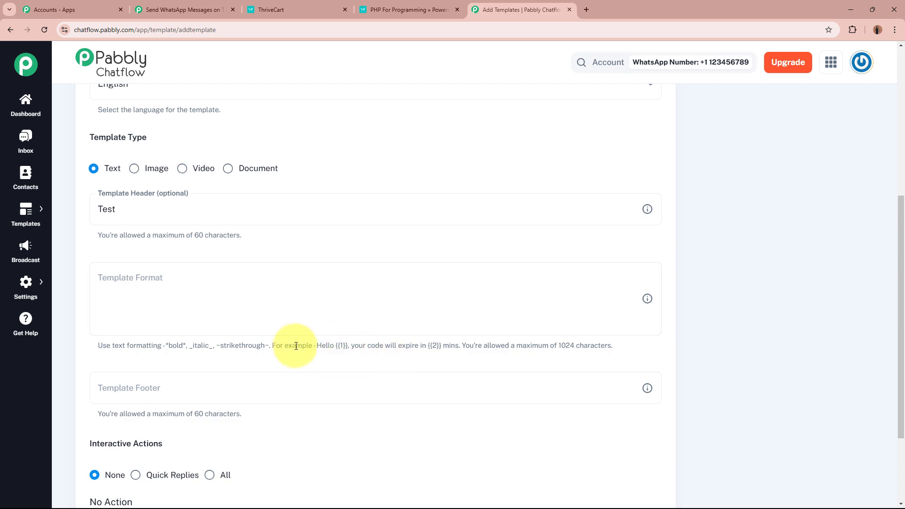
left_click(271, 279)
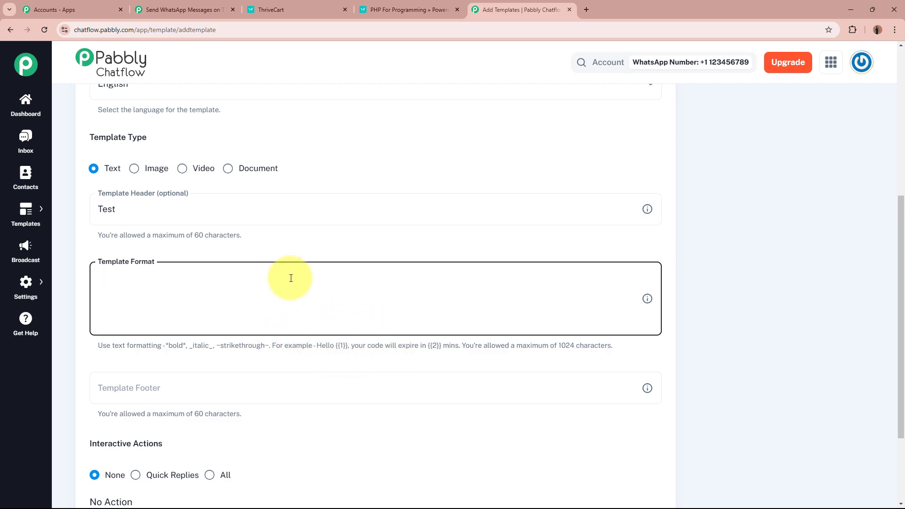
type("Hello")
type("{{1}}")
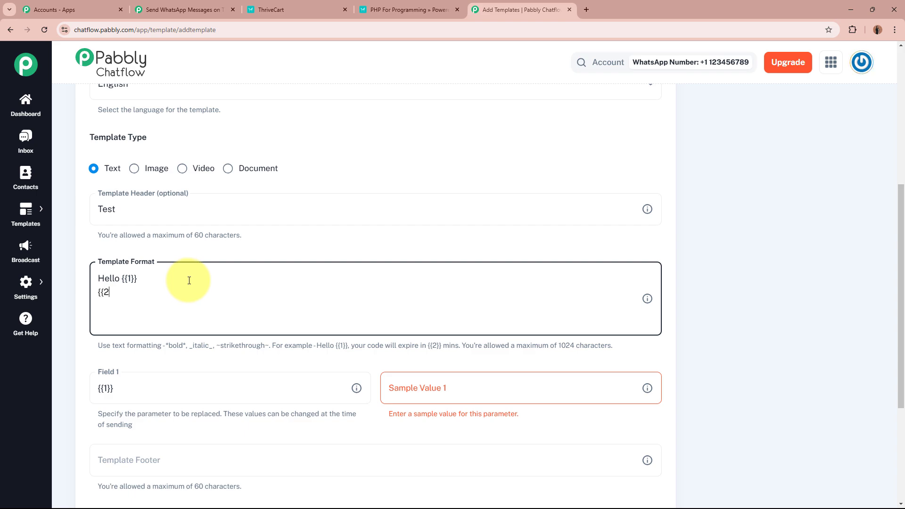
type("}}")
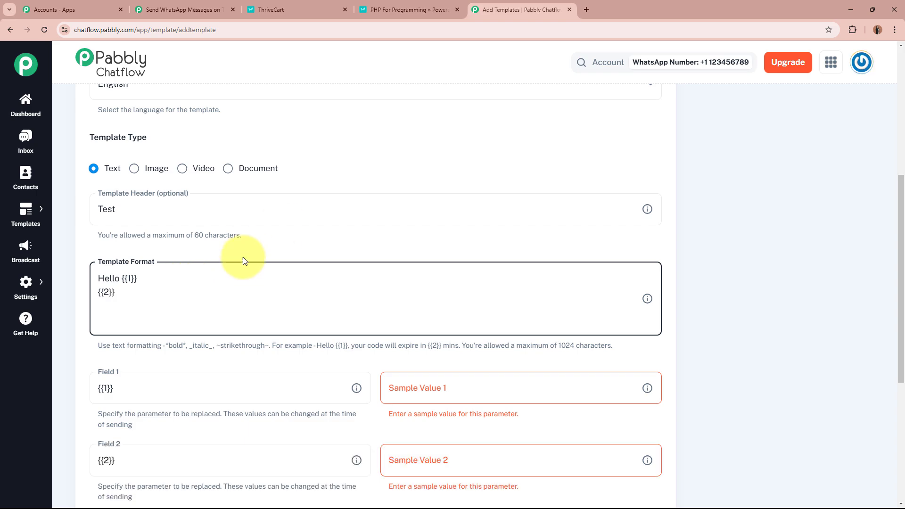
left_click_drag(120, 293, 92, 296)
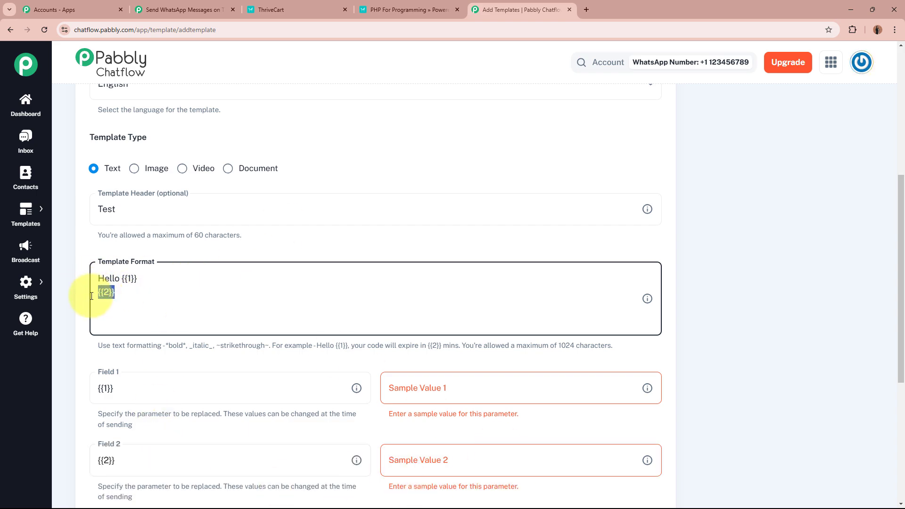
key("BackSpace")
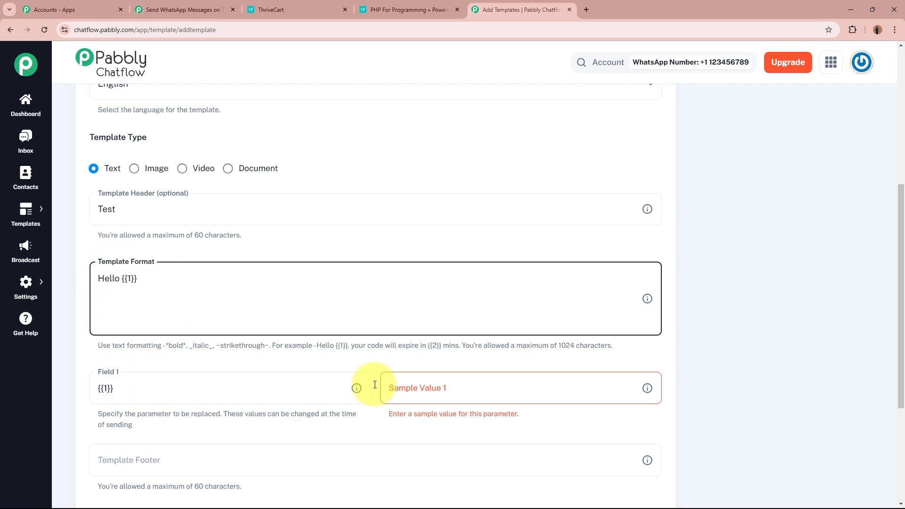
Give placeholder {{1}} the sample value Test Name, discarding a stray second body line
left_click(521, 384)
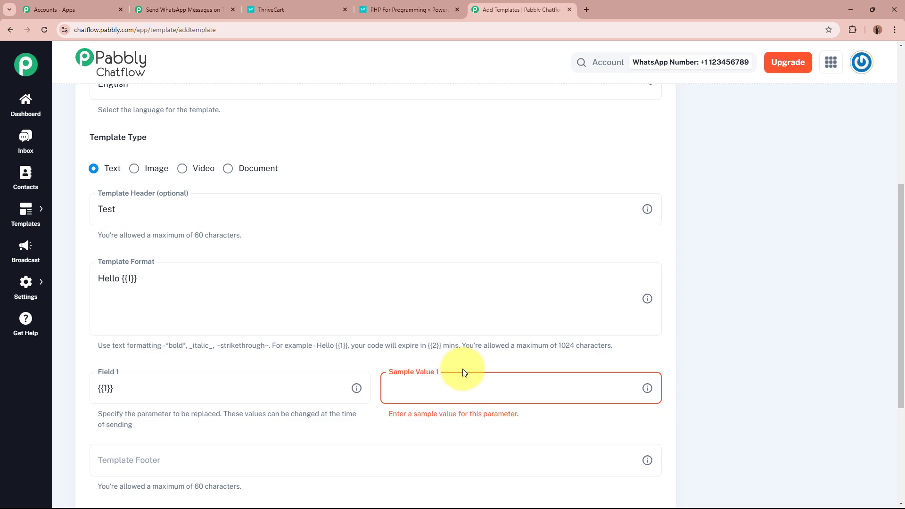
type("Test")
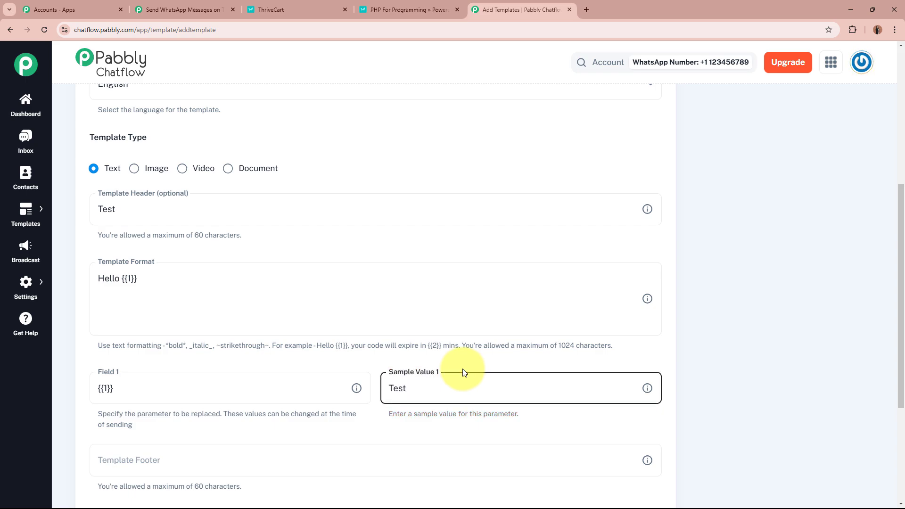
type(" Name")
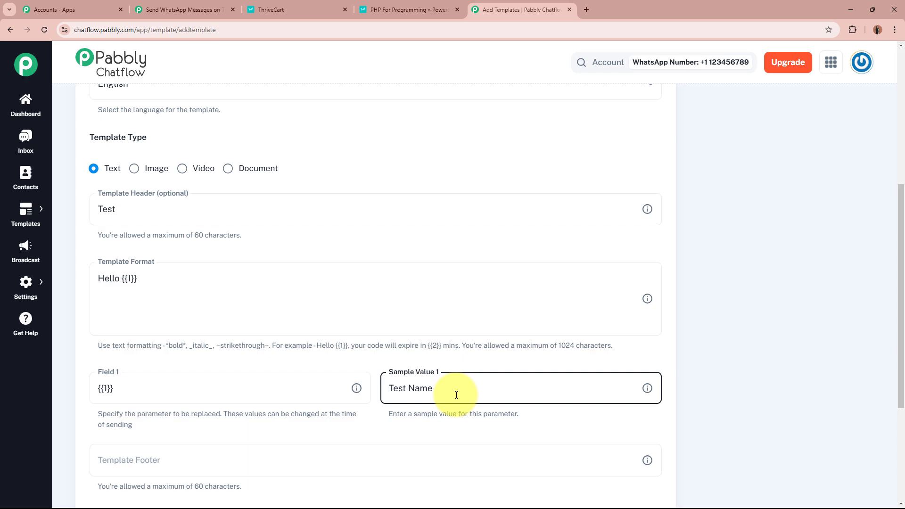
left_click(732, 338)
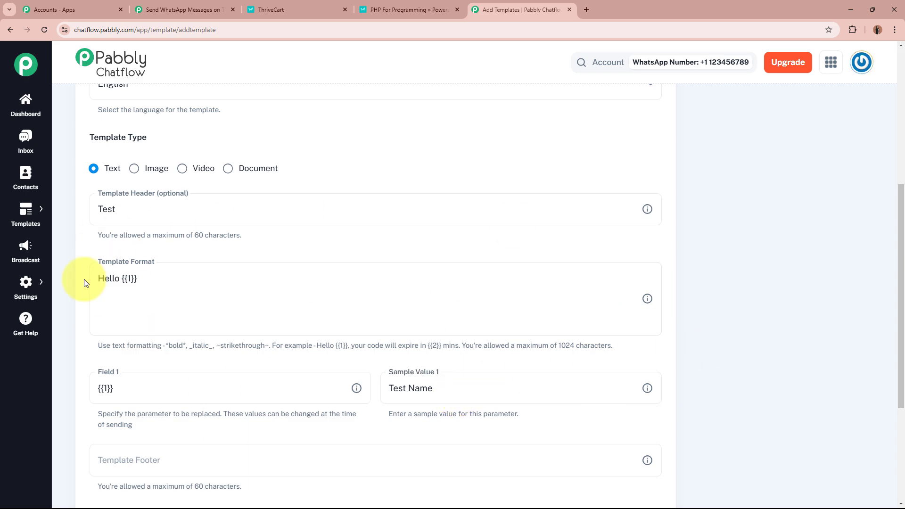
left_click(165, 277)
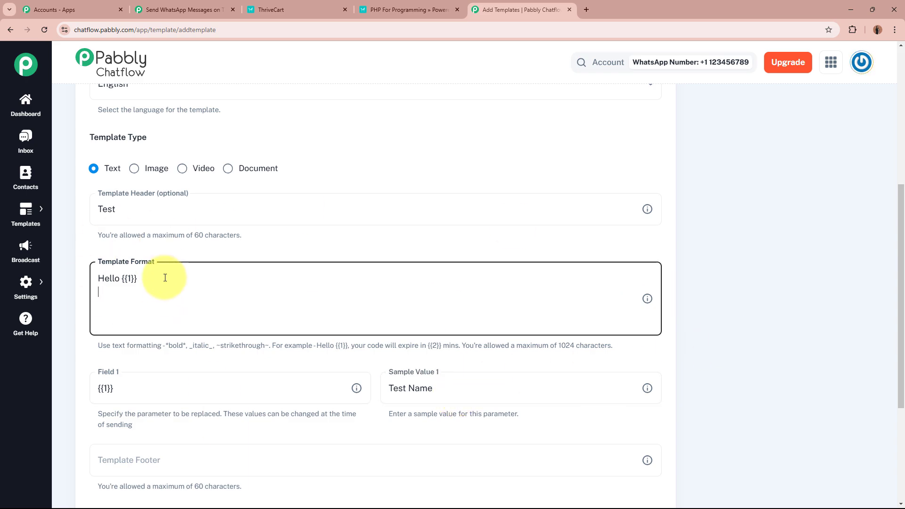
type("Greet")
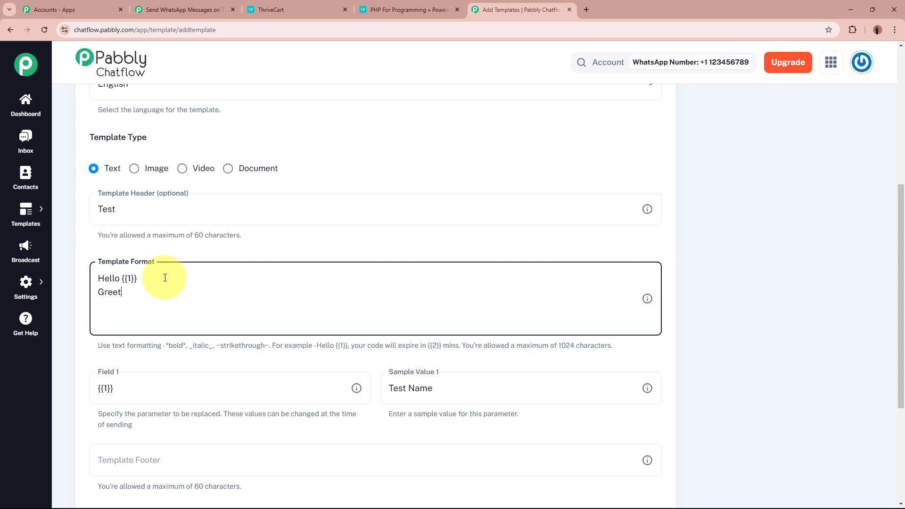
key("BackSpace")
key("BackSpace")
key("BackSpace")
Set the template footer to New and check the Hello [Test Name] preview
scroll(164, 283, "down", 4)
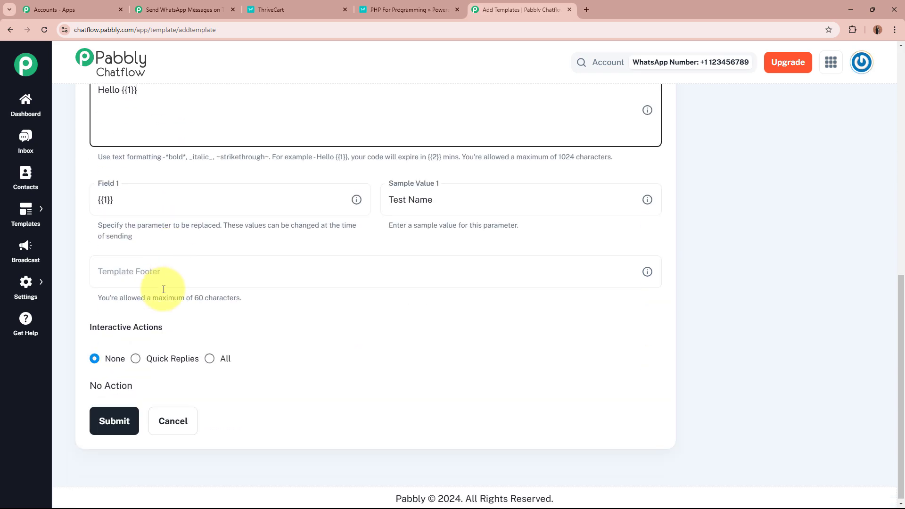
left_click(209, 269)
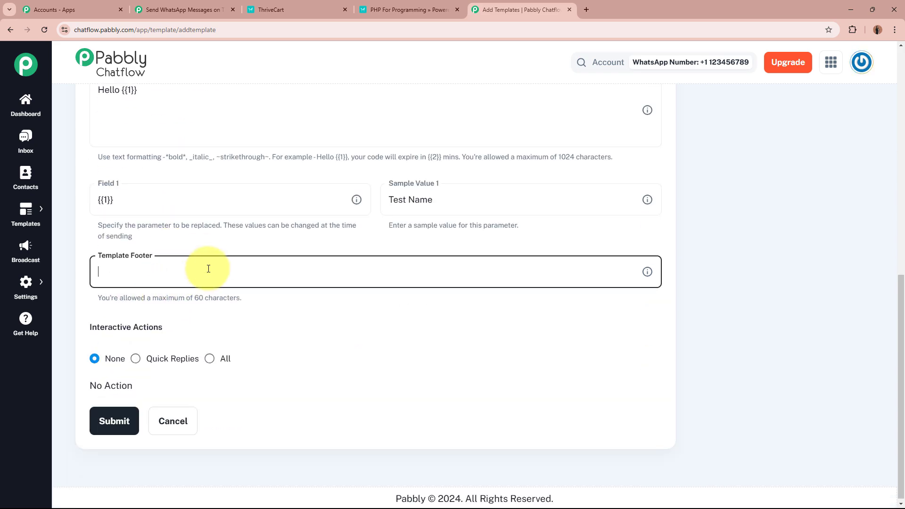
type("N")
key("BackSpace")
type("New")
left_click(383, 333)
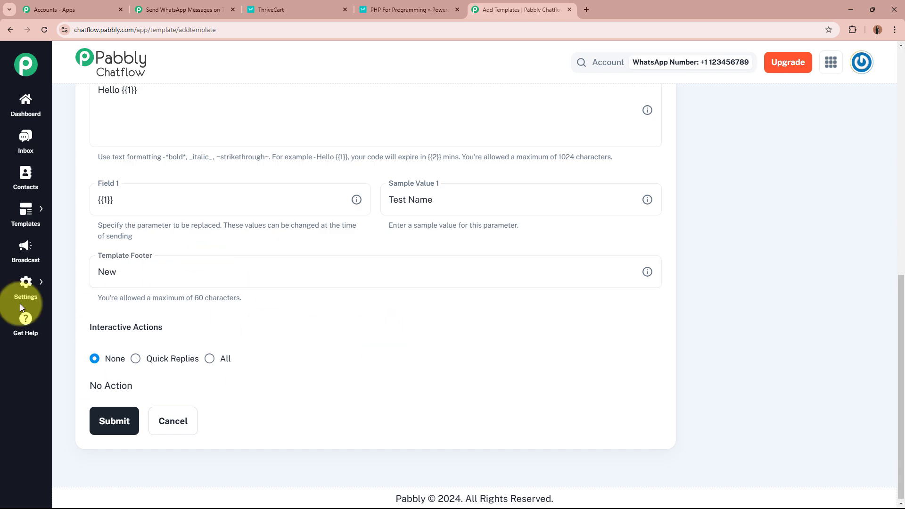
left_click_drag(93, 327, 195, 330)
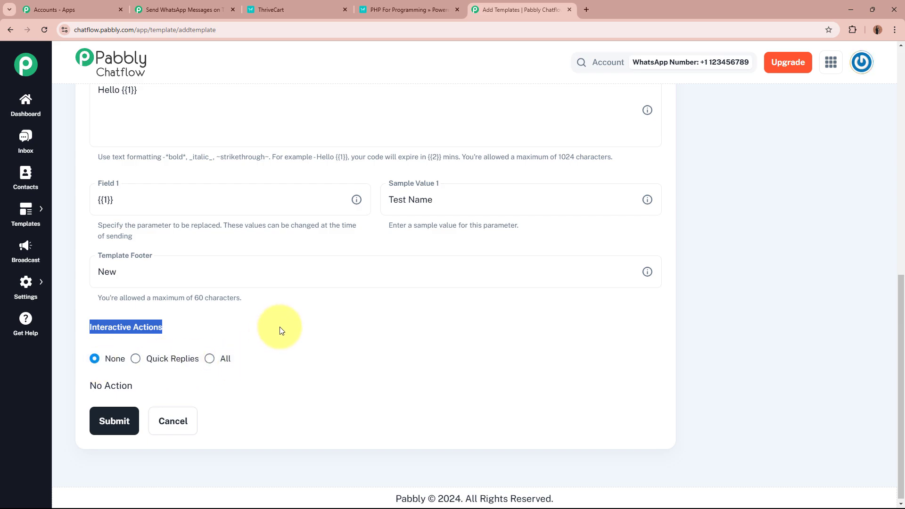
left_click(108, 329)
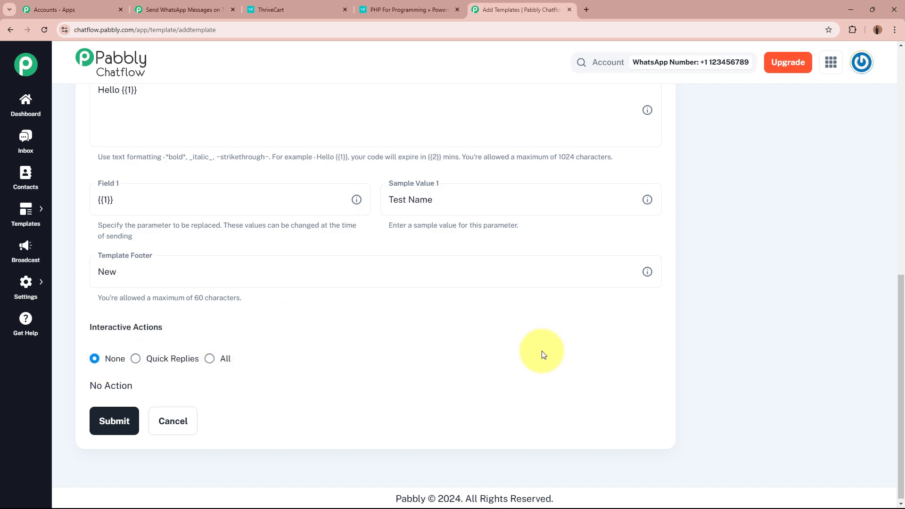
scroll(542, 353, "up", 10)
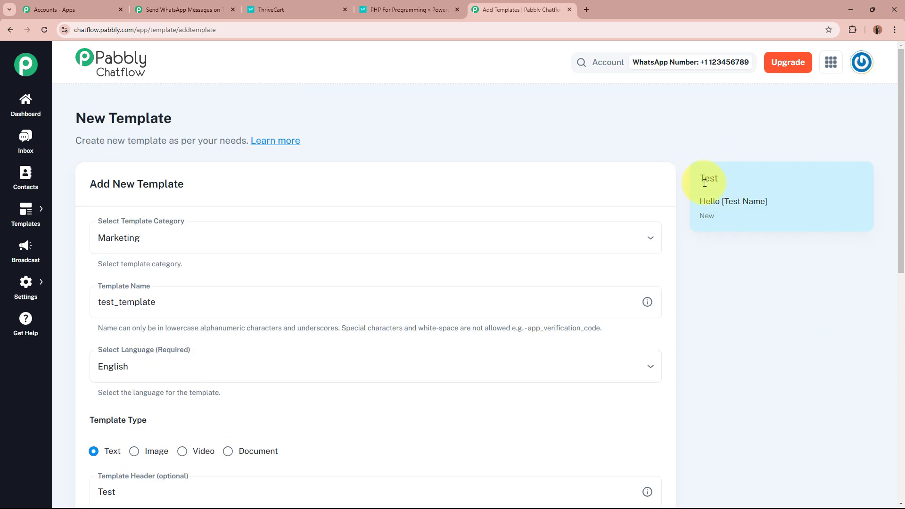
Inspect the header and greeting lines in the template preview
left_click_drag(705, 183, 731, 220)
left_click(731, 219)
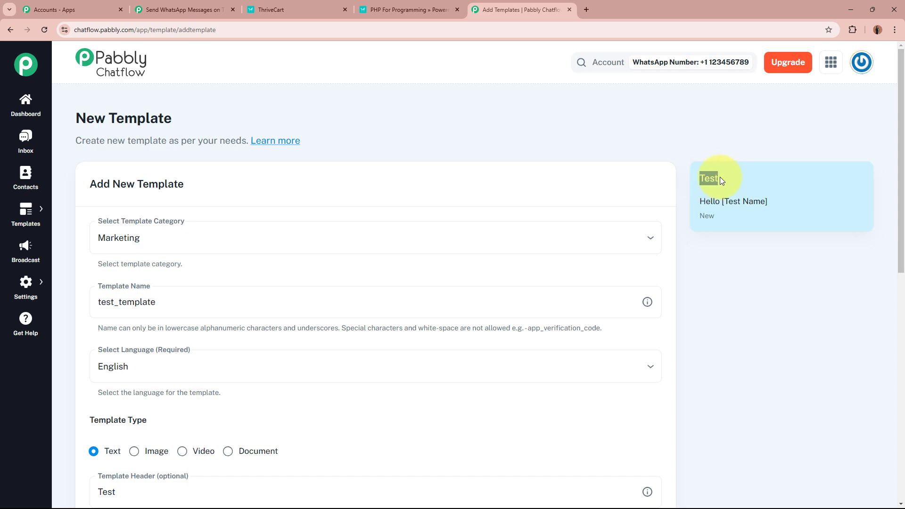
left_click_drag(699, 202, 766, 202)
left_click(752, 202)
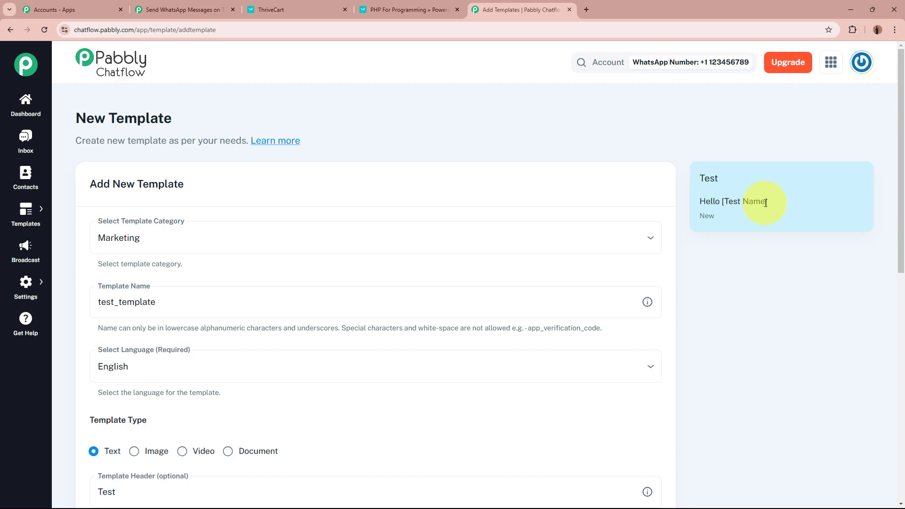
left_click(729, 213)
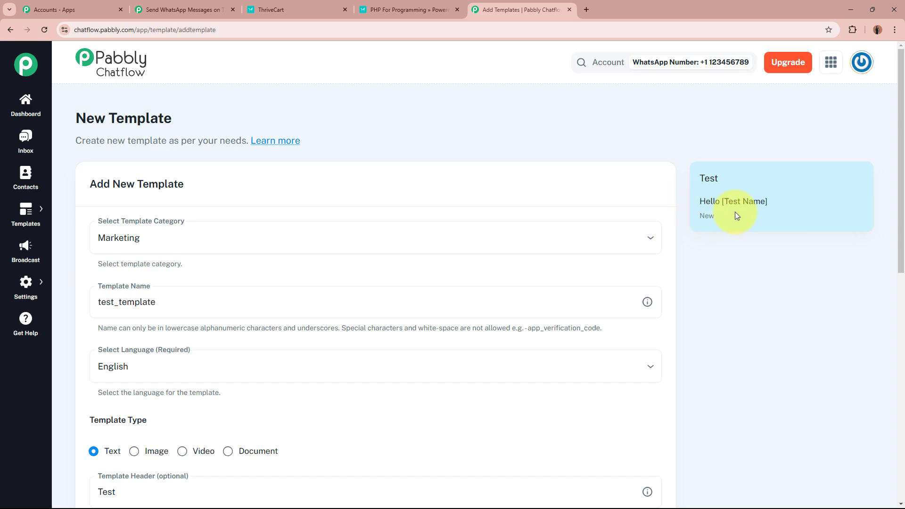
scroll(744, 187, "down", 10)
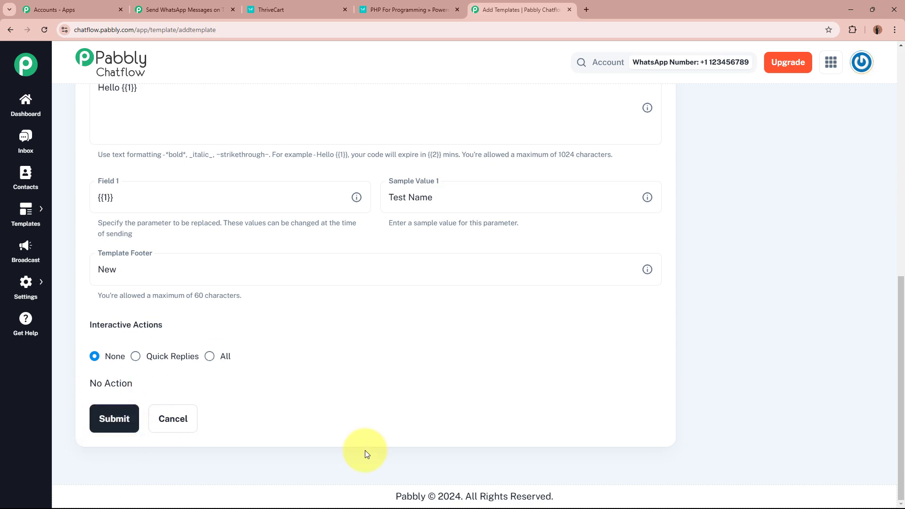
scroll(571, 391, "up", 10)
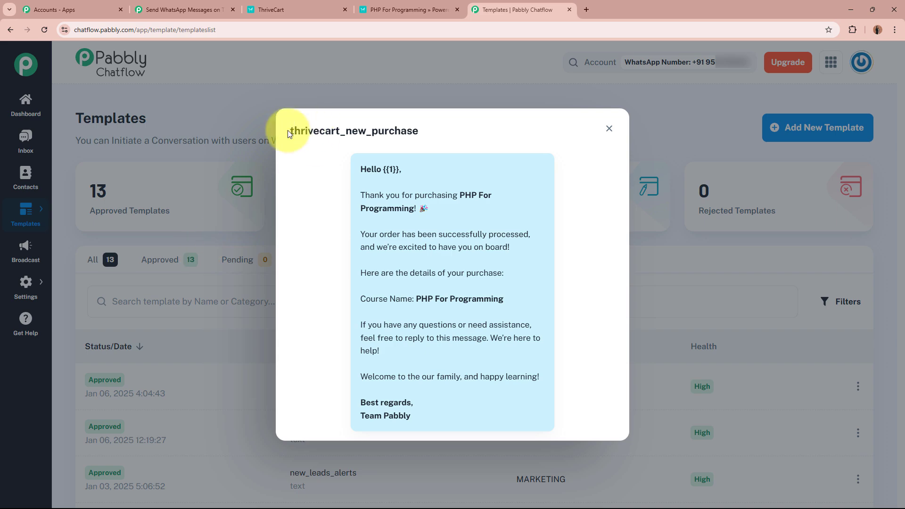
Review the thrivecart_new_purchase template title and its Hello {{1}} greeting
left_click_drag(289, 131, 444, 134)
left_click(388, 169)
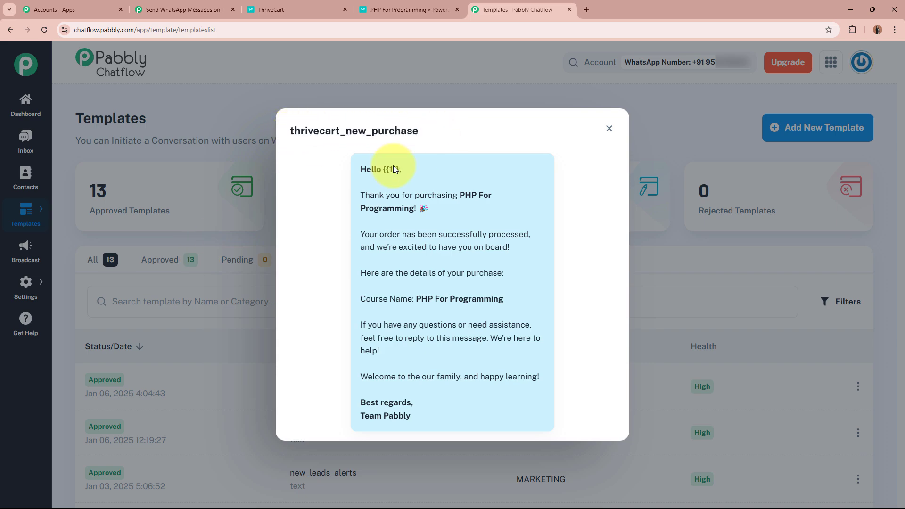
left_click_drag(360, 169, 455, 415)
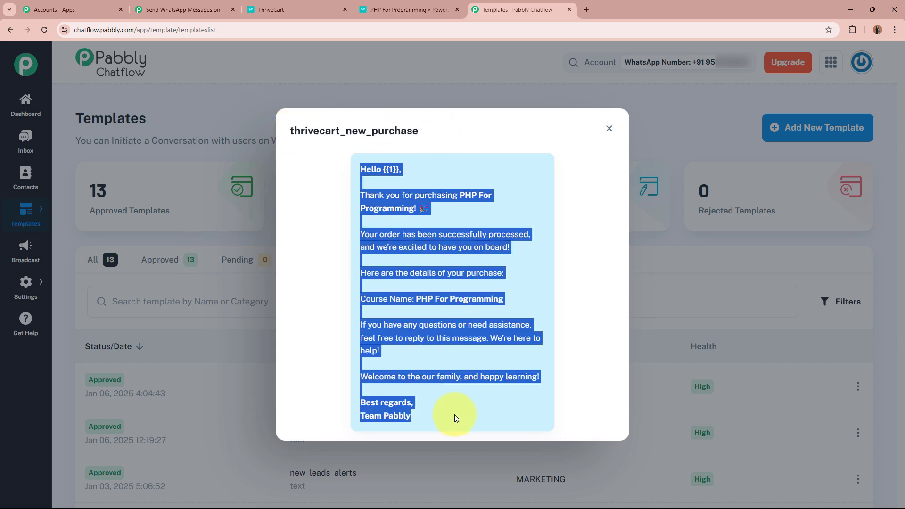
left_click(455, 415)
left_click_drag(359, 169, 399, 170)
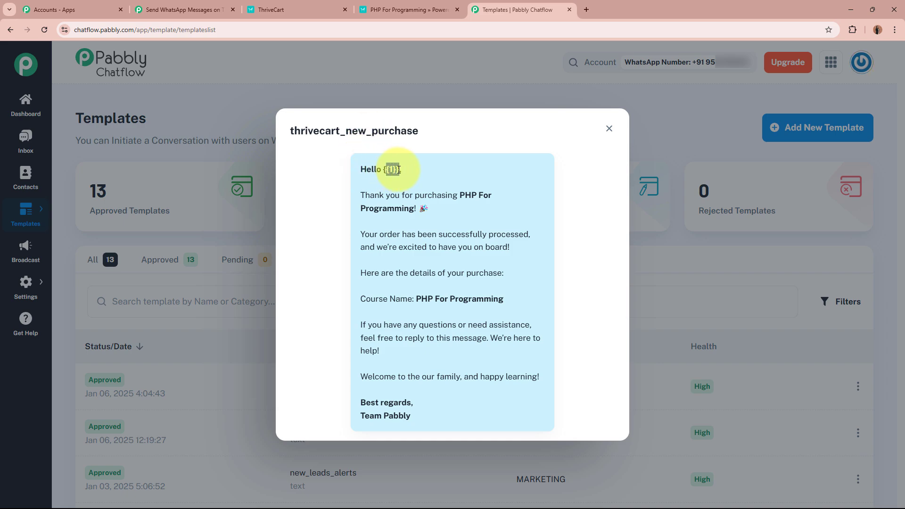
left_click(391, 170)
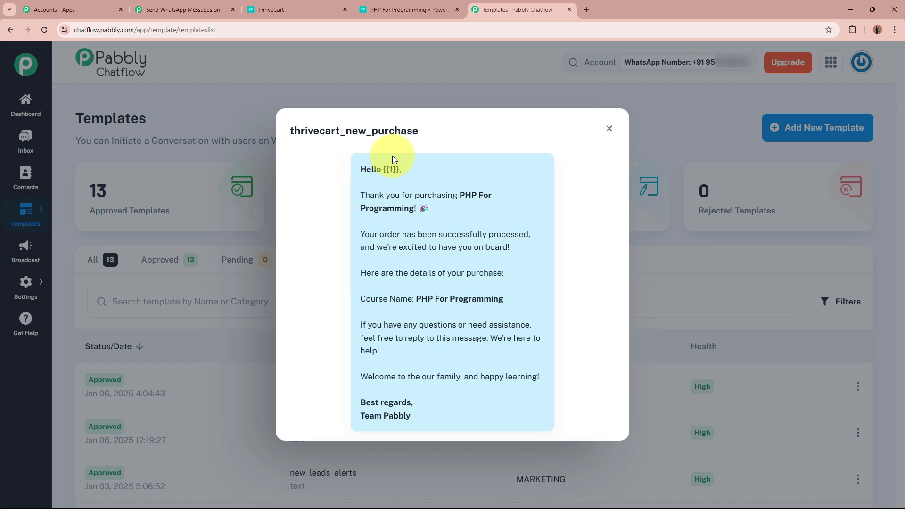
Read through the thank-you, order, Course Name, assistance and sign-off lines of the message
left_click_drag(361, 195, 485, 195)
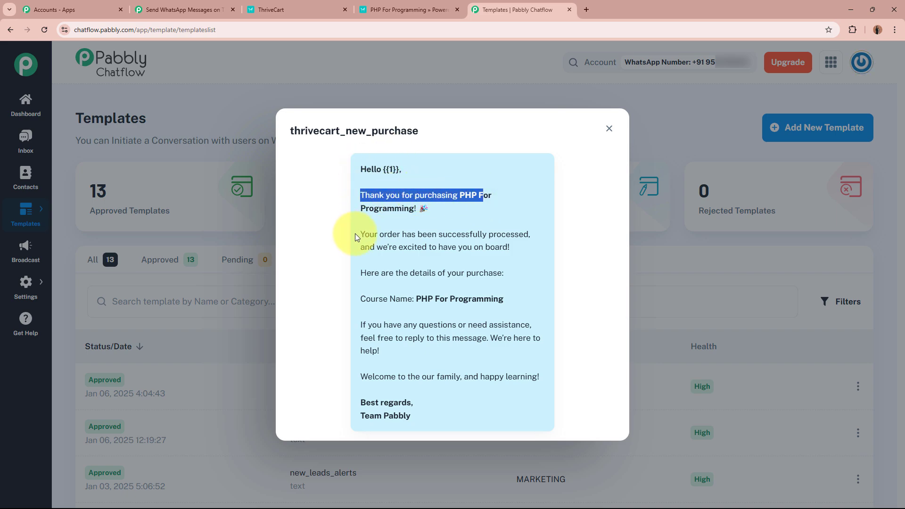
left_click_drag(359, 234, 479, 247)
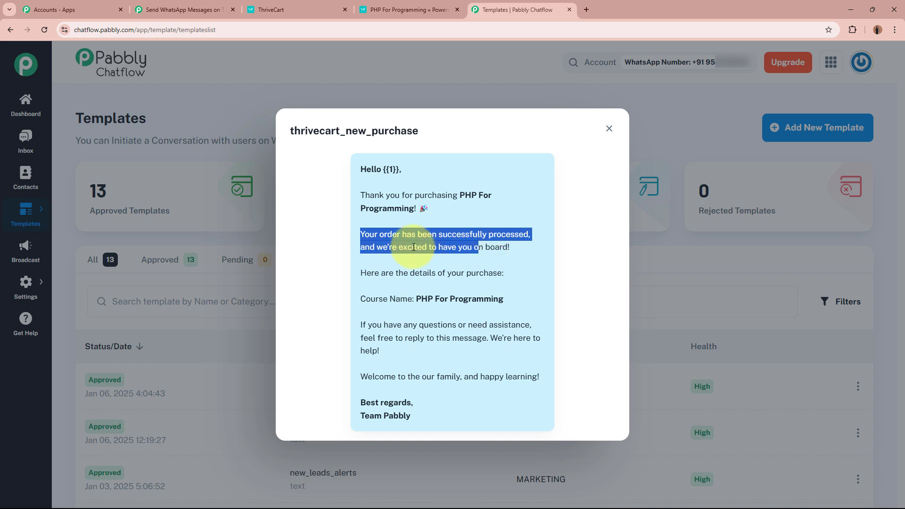
left_click_drag(413, 247, 494, 248)
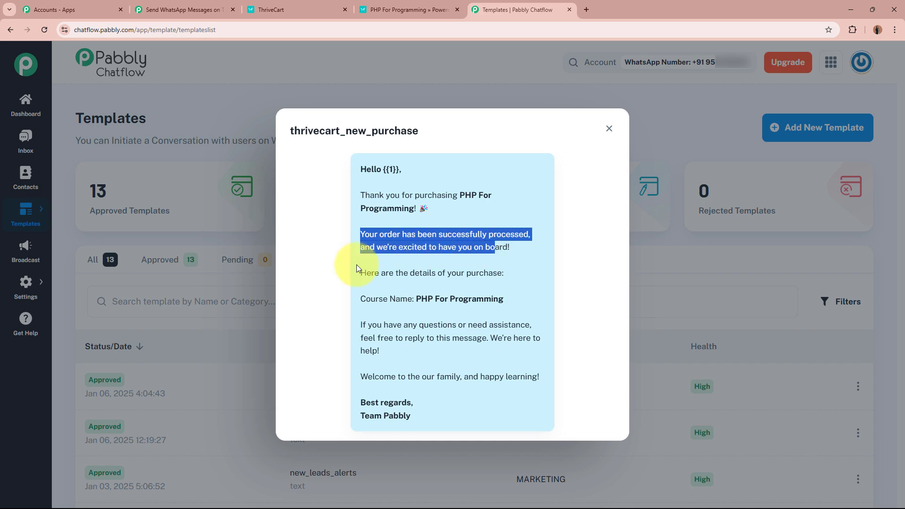
left_click_drag(360, 273, 496, 273)
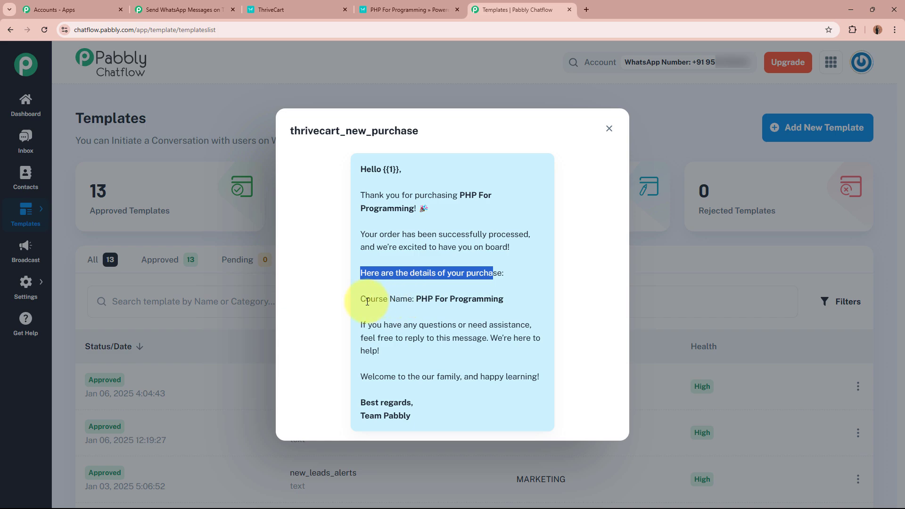
left_click_drag(366, 299, 512, 300)
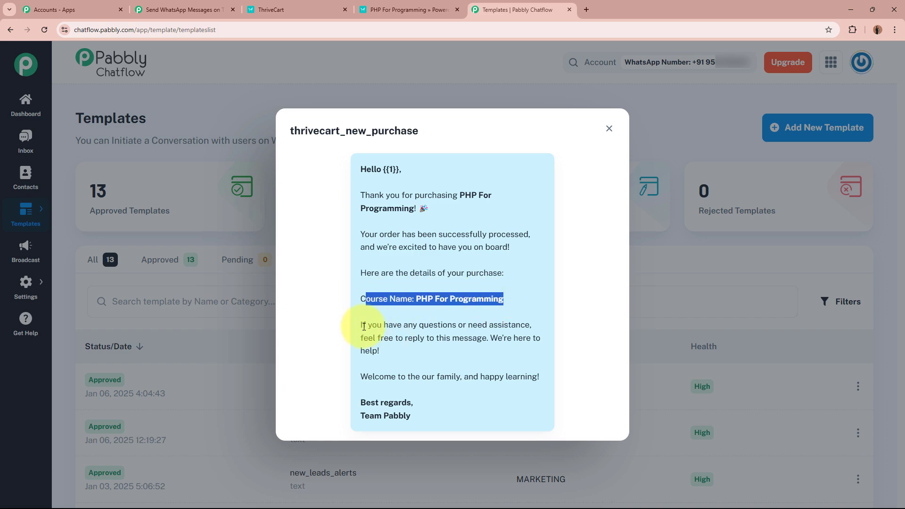
left_click_drag(362, 325, 522, 356)
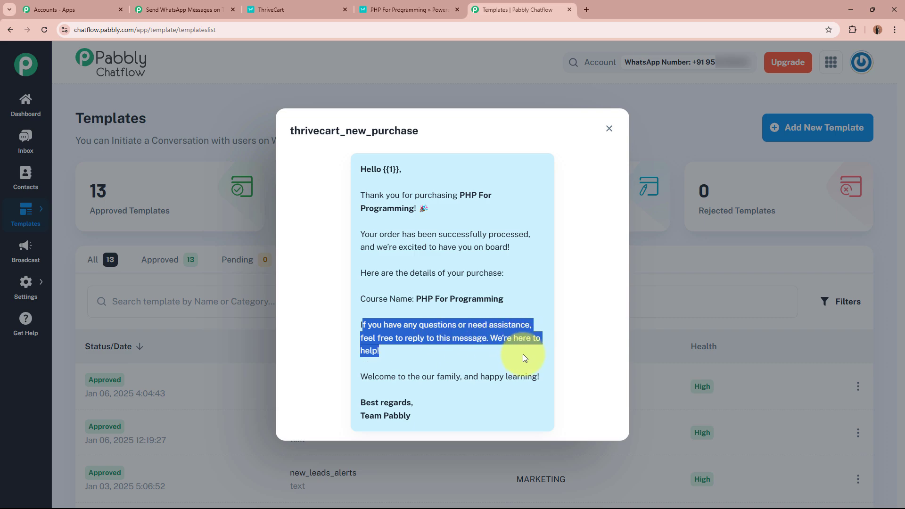
left_click_drag(360, 377, 516, 381)
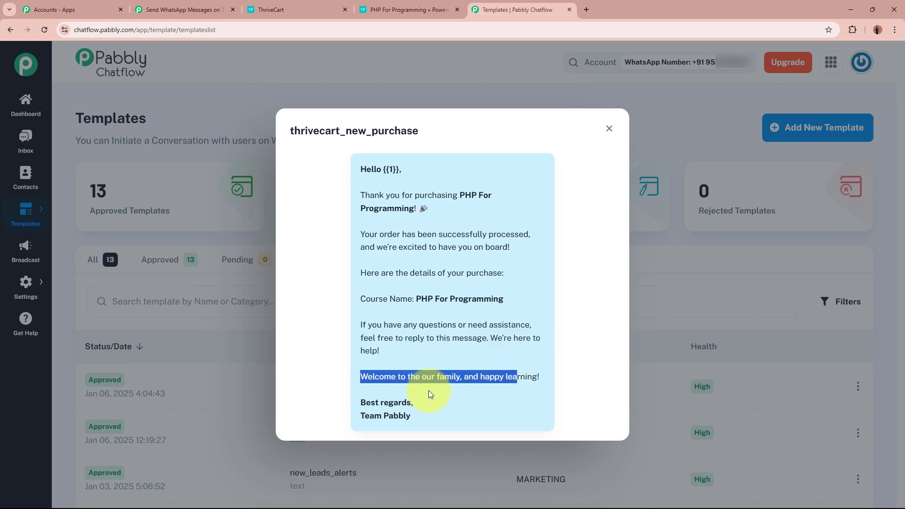
left_click_drag(366, 404, 428, 409)
left_click_drag(361, 417, 430, 419)
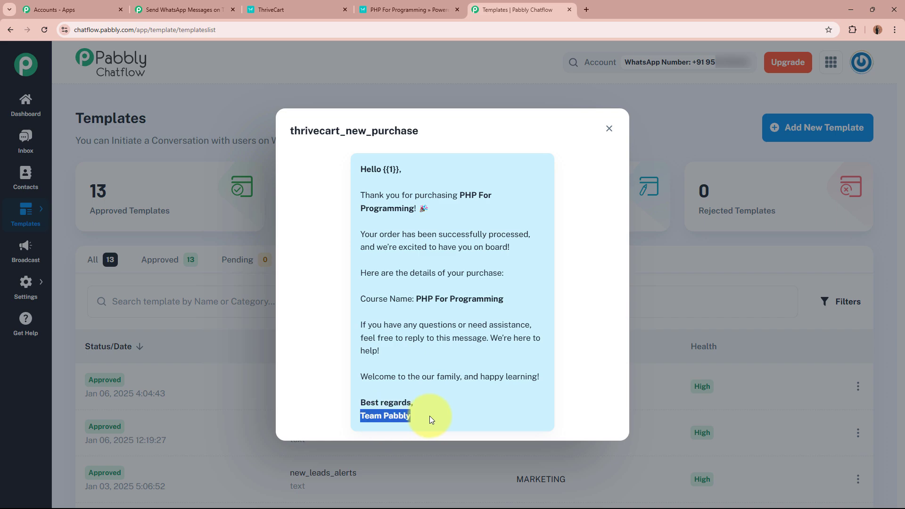
left_click(430, 419)
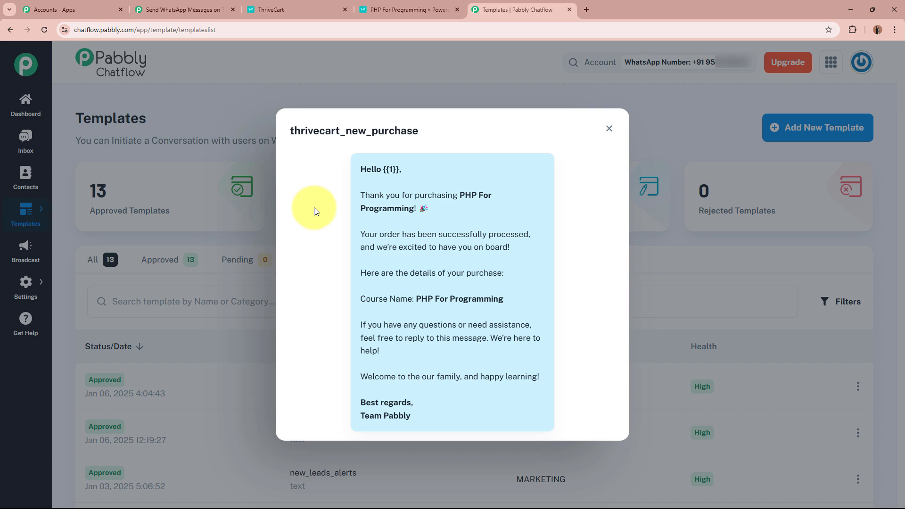
Glance at the ThriveCart confirmation page, then return to the Pabbly Connect workflow
key("ctrl+shift+Tab")
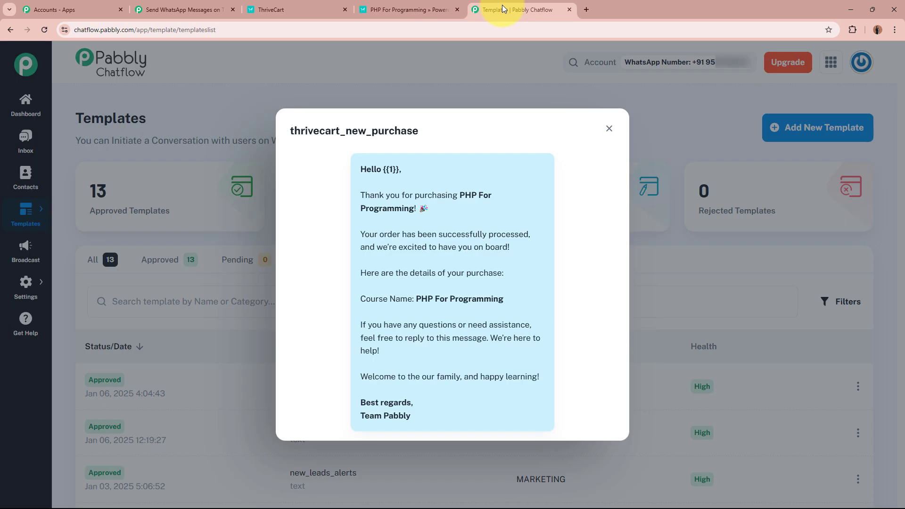
left_click(503, 7)
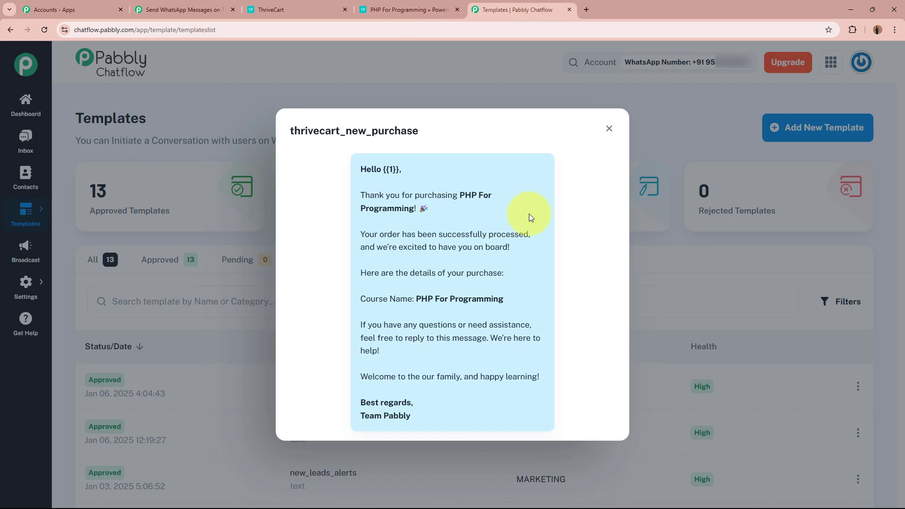
left_click(172, 11)
Set step 2 to the Pabbly Chatflow app with the Send cURL Request action event
left_click(412, 351)
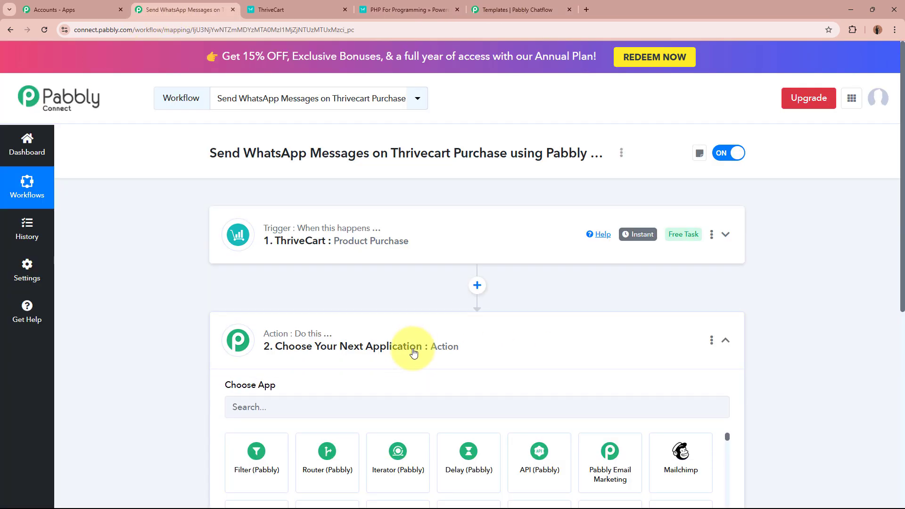
left_click(398, 246)
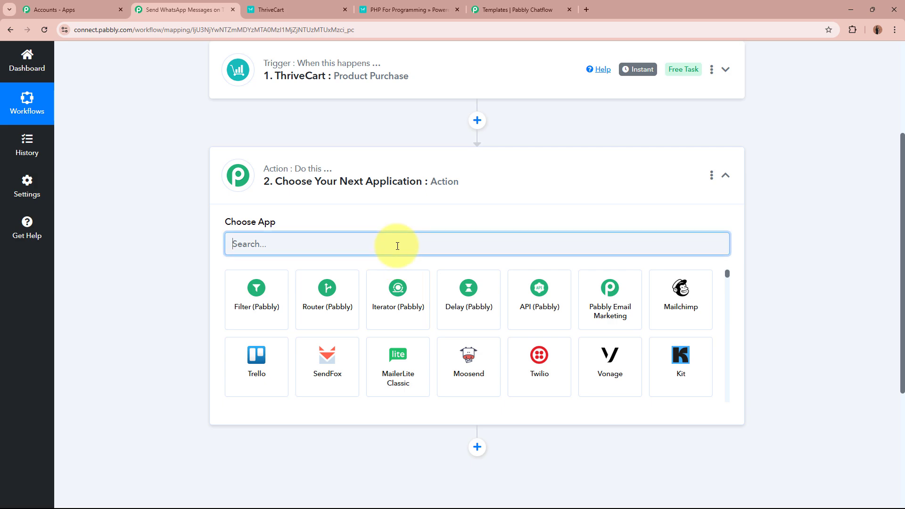
type("Pabbly Chta")
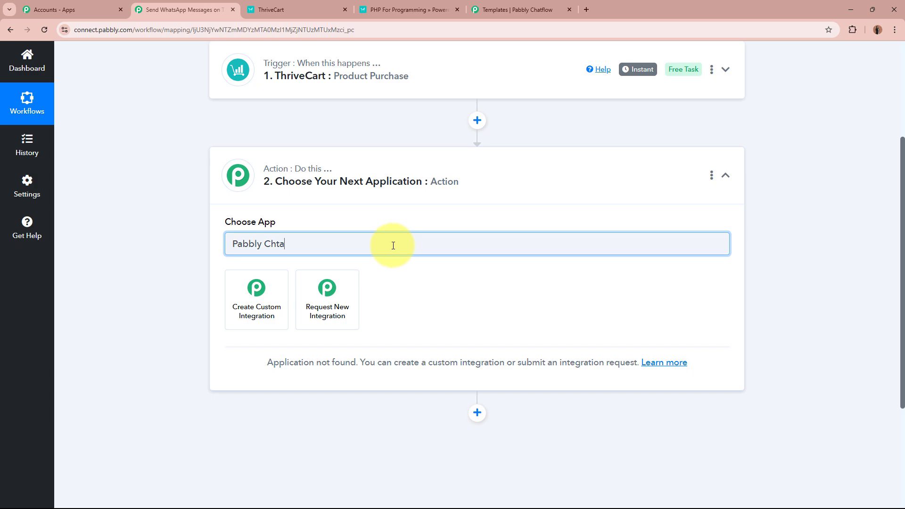
key("BackSpace")
key("BackSpace")
type("at")
left_click(245, 287)
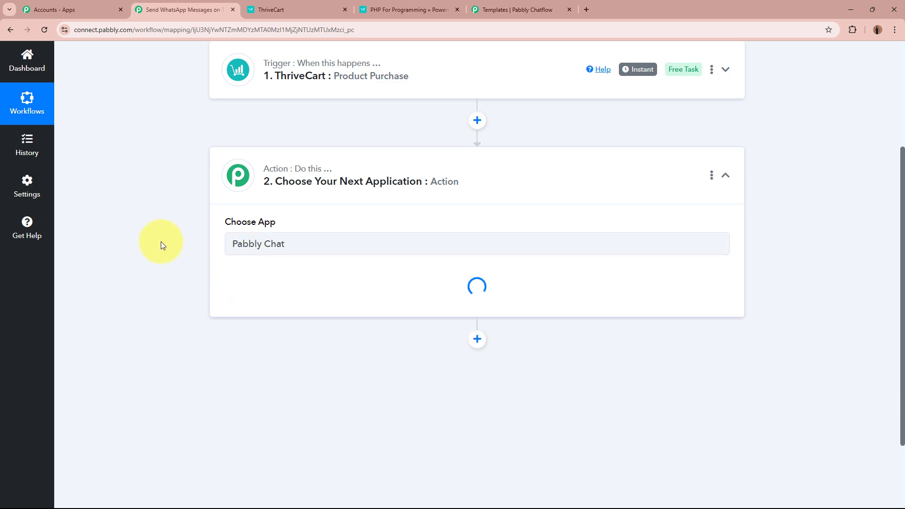
left_click(355, 297)
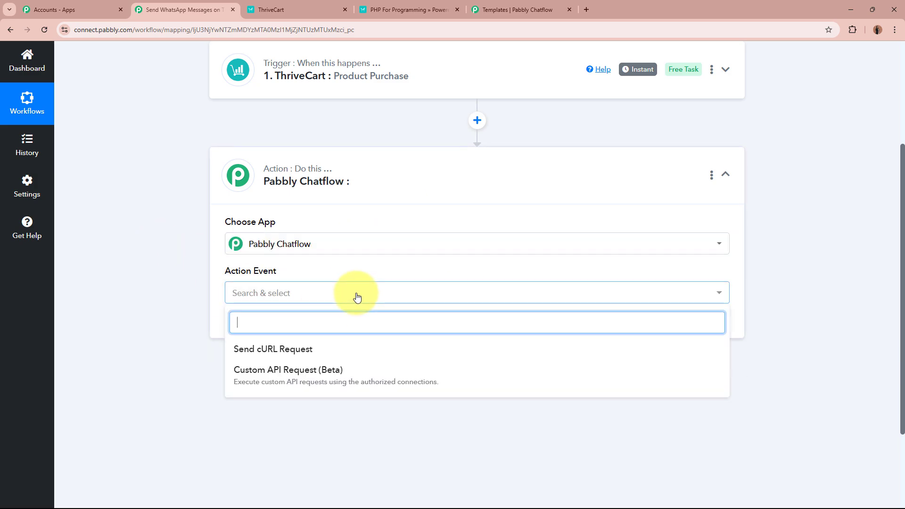
left_click(291, 354)
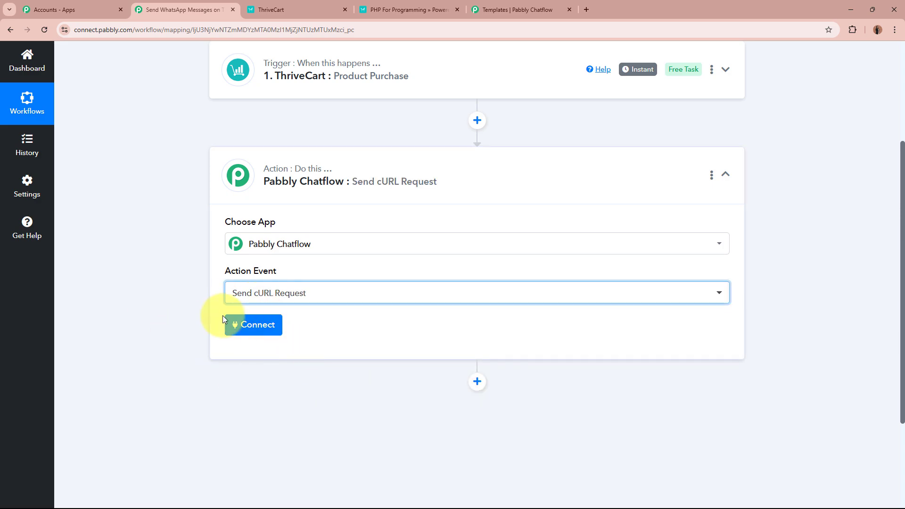
Start a new Pabbly Chatflow connection and copy the API token from Chatflow's API & Webhooks page
left_click(250, 323)
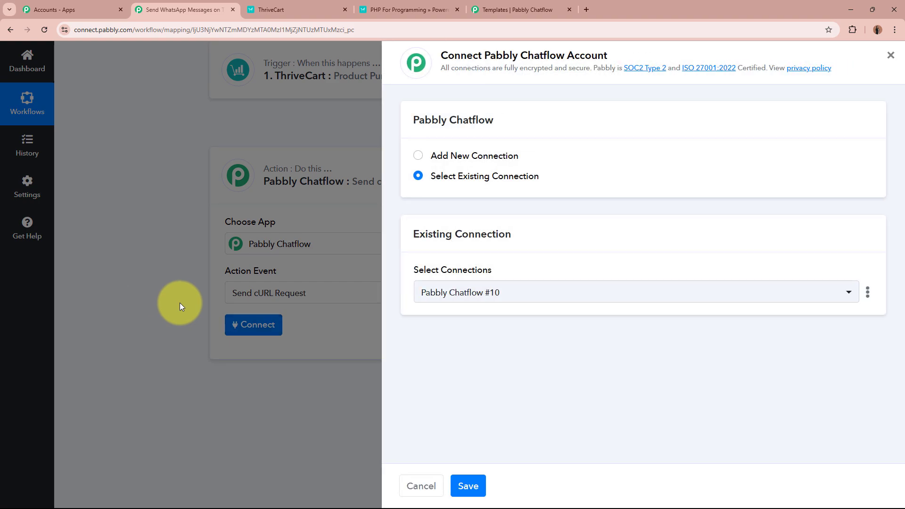
left_click(431, 158)
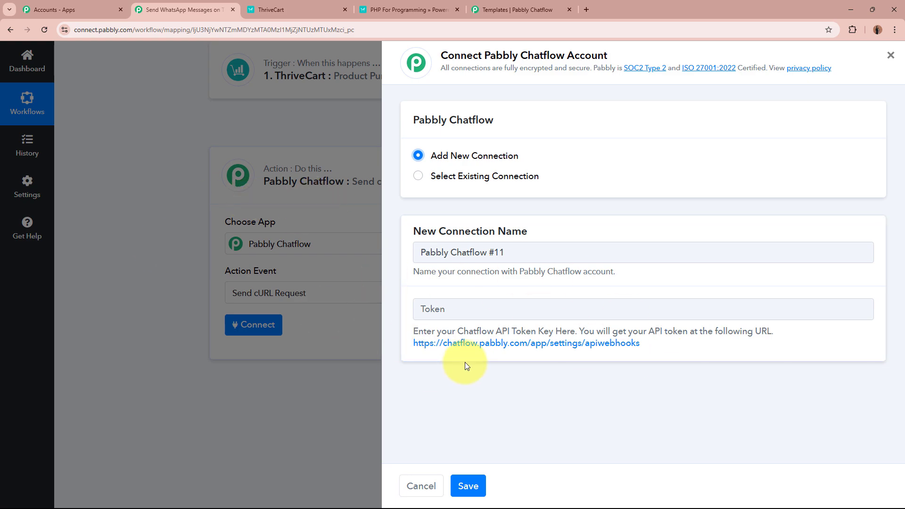
left_click(587, 346)
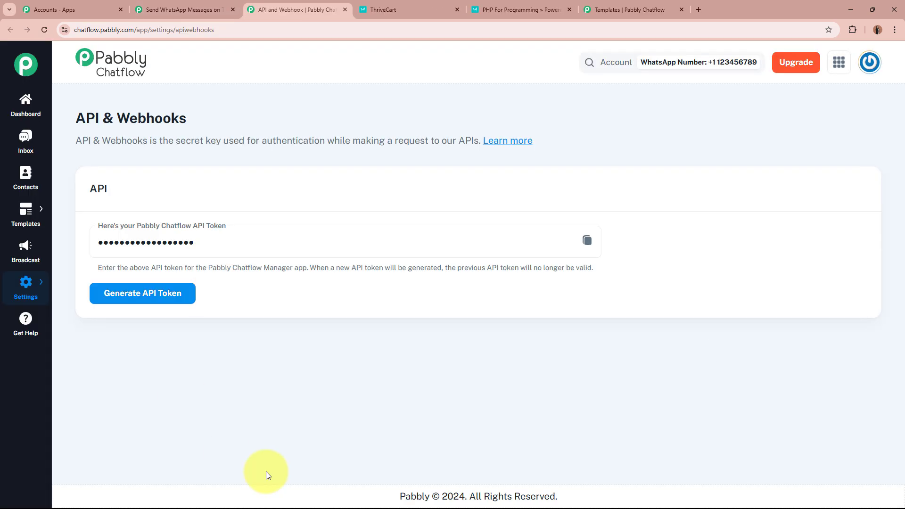
left_click_drag(73, 124, 261, 121)
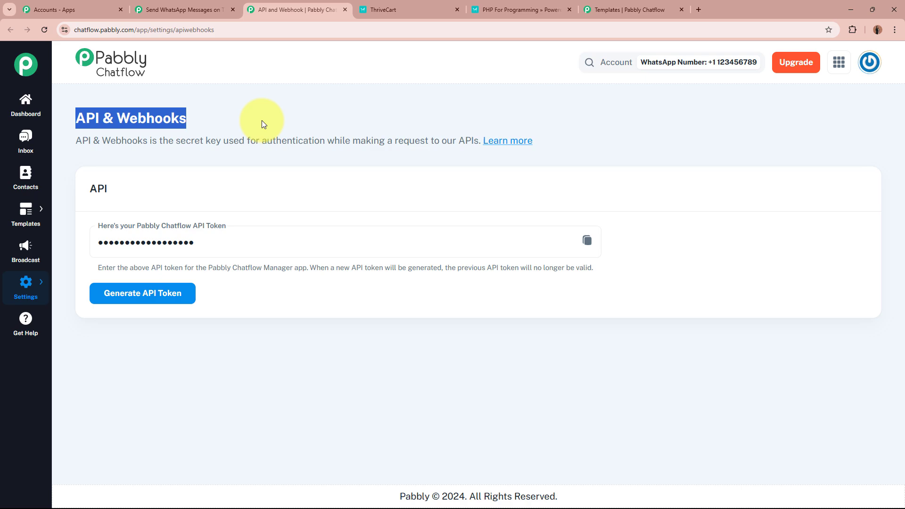
left_click(262, 121)
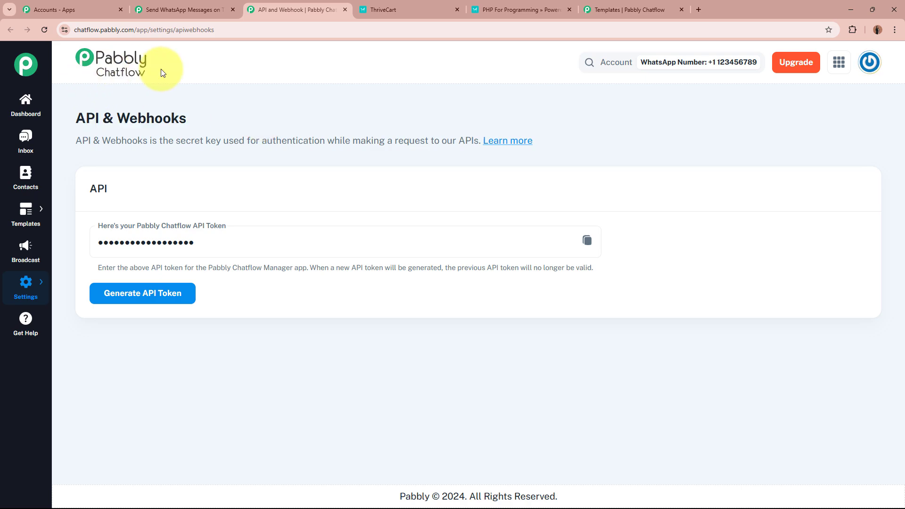
left_click(587, 239)
Paste the API token into the Token field and save the connection
left_click(166, 6)
left_click(543, 308)
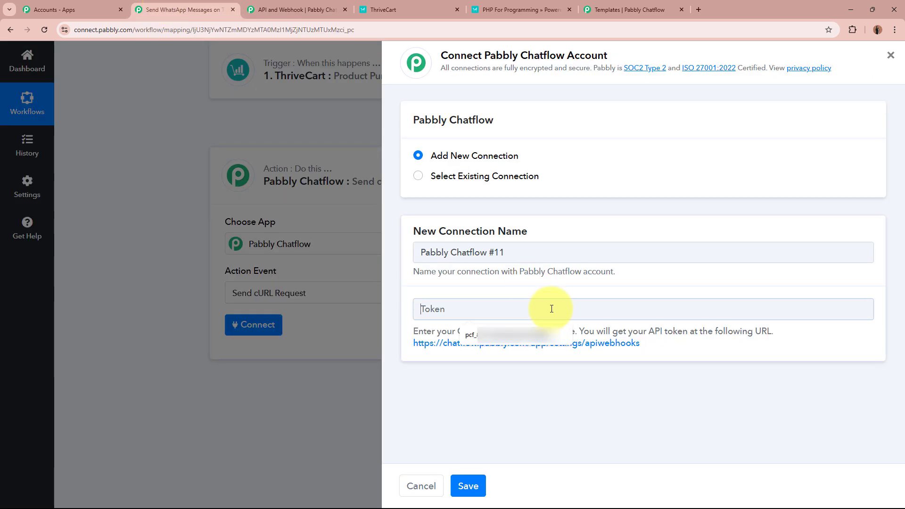
left_click(509, 335)
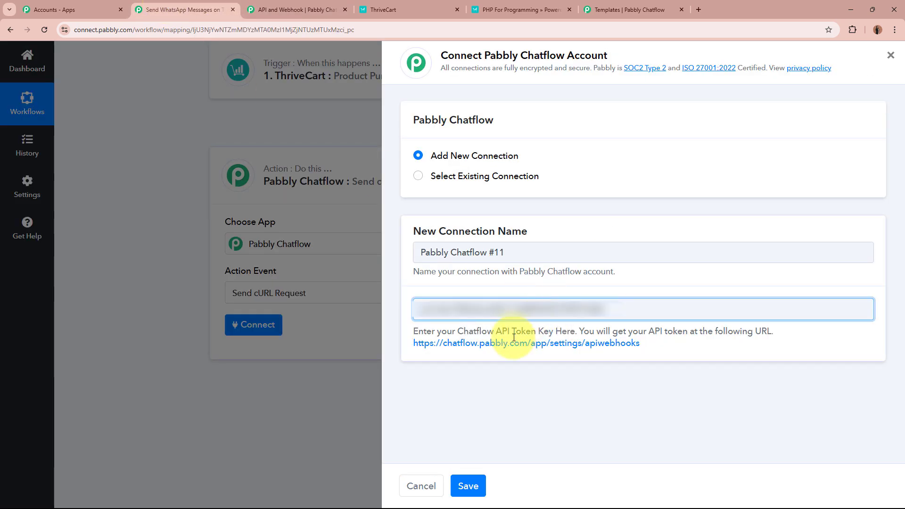
left_click(469, 486)
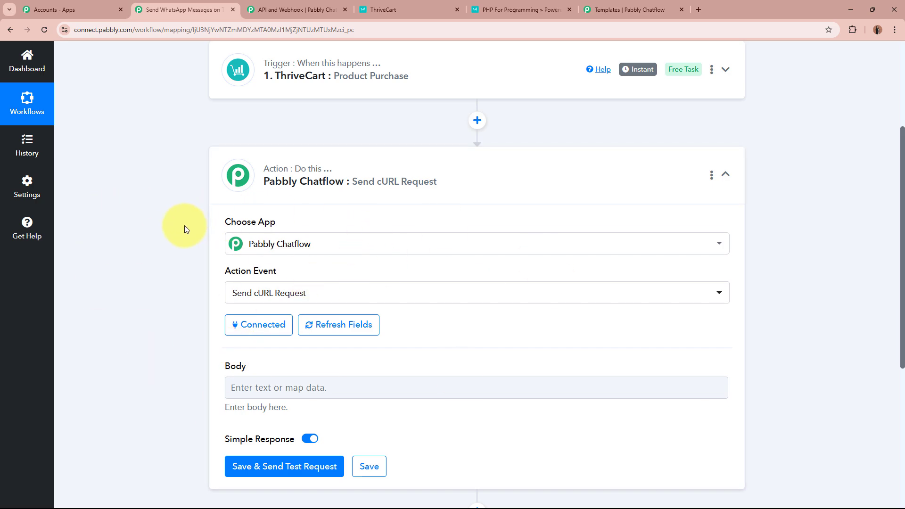
scroll(184, 225, "down", 2)
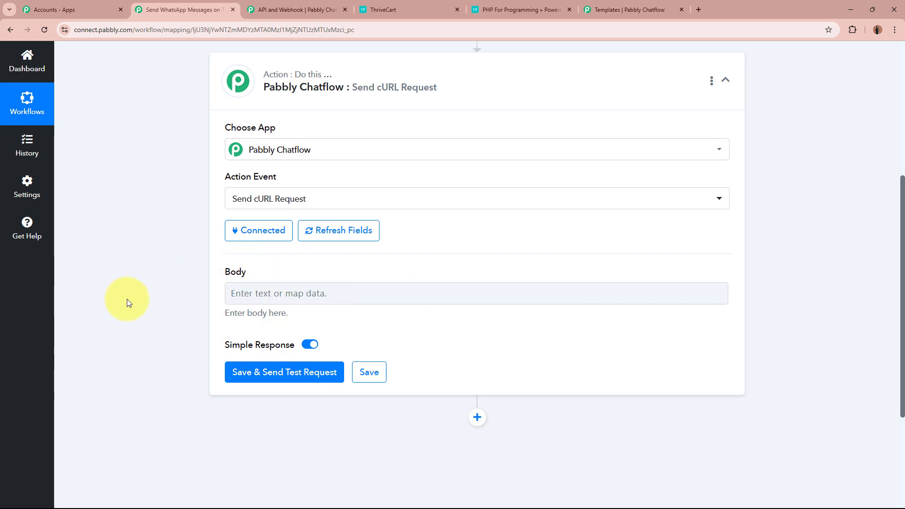
Close the Chatflow template preview and open the Broadcast page showing 23 live broadcasts
left_click(631, 10)
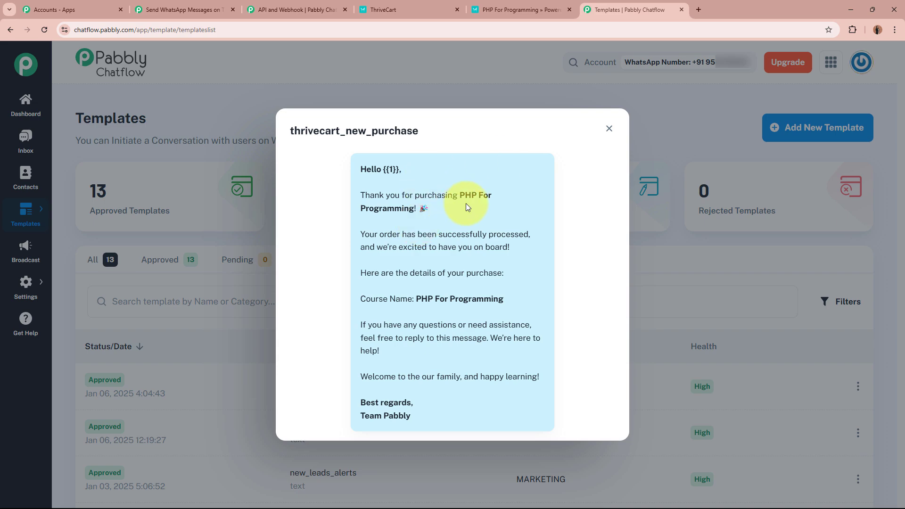
left_click(609, 129)
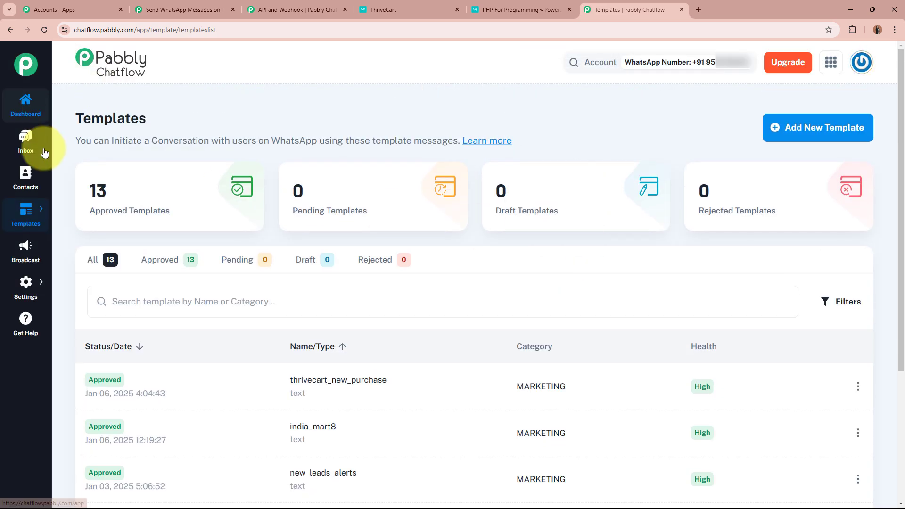
scroll(35, 208, "down", 2)
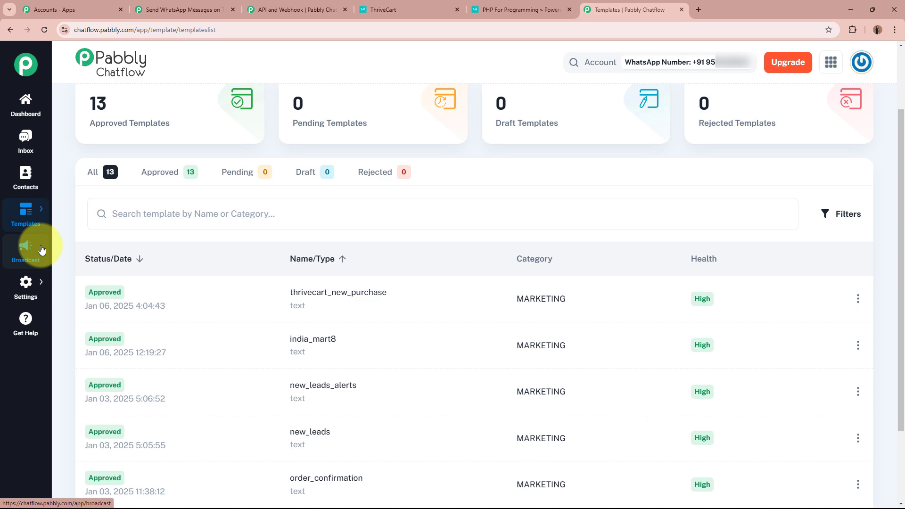
left_click(42, 250)
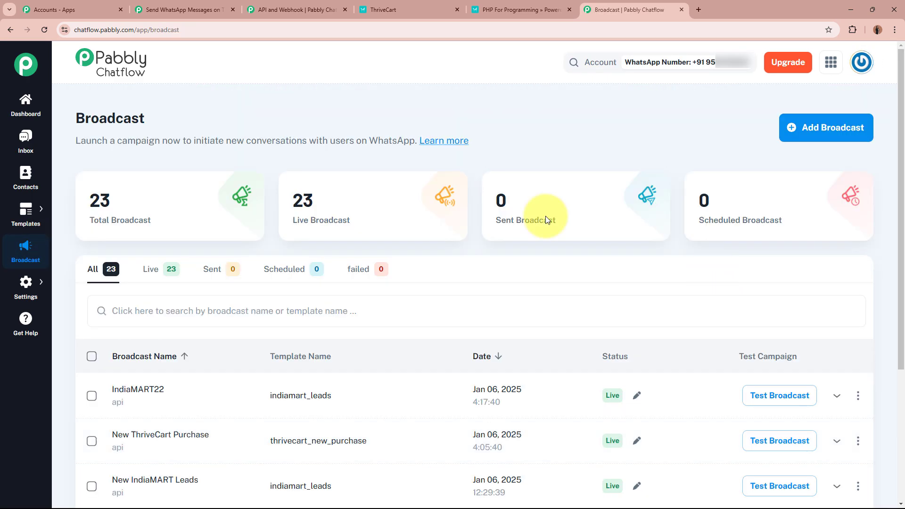
left_click_drag(72, 115, 232, 118)
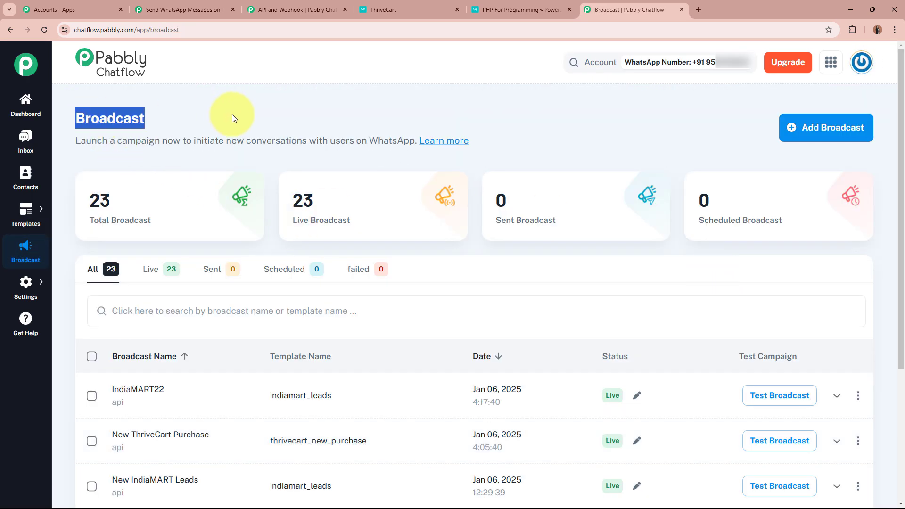
left_click(232, 117)
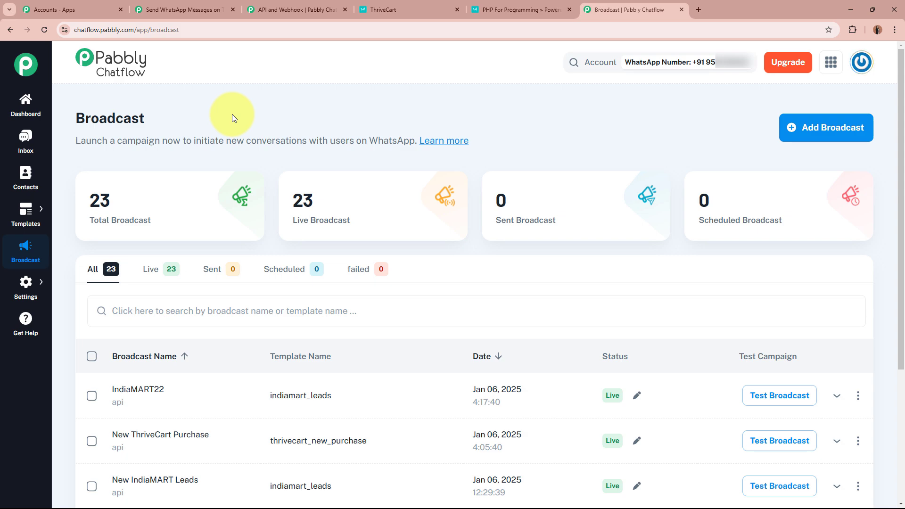
Start a new API Campaign broadcast named 'New ThriveCart Order'
left_click(810, 127)
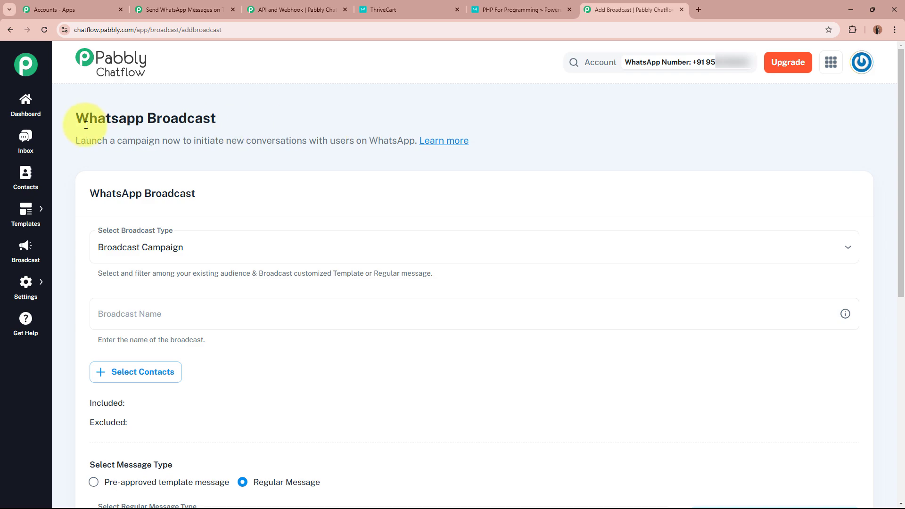
left_click_drag(81, 118, 222, 115)
left_click(222, 115)
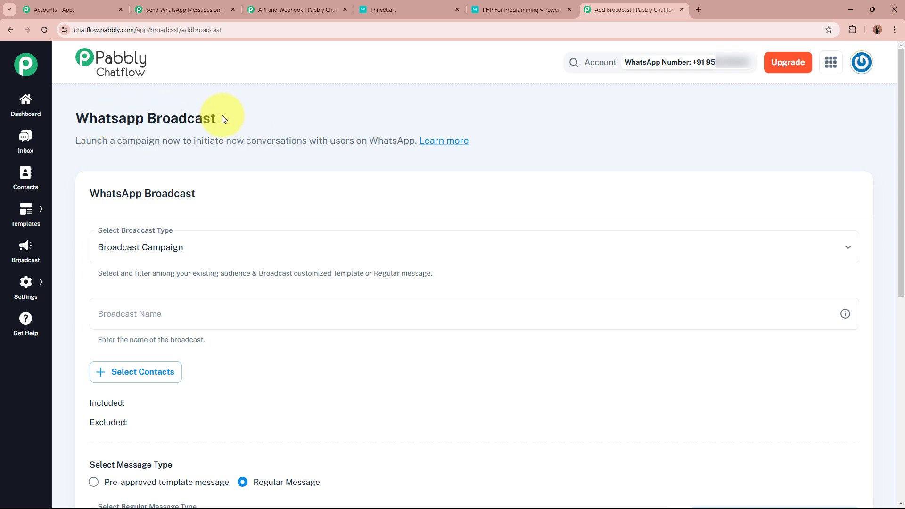
scroll(222, 115, "down", 2)
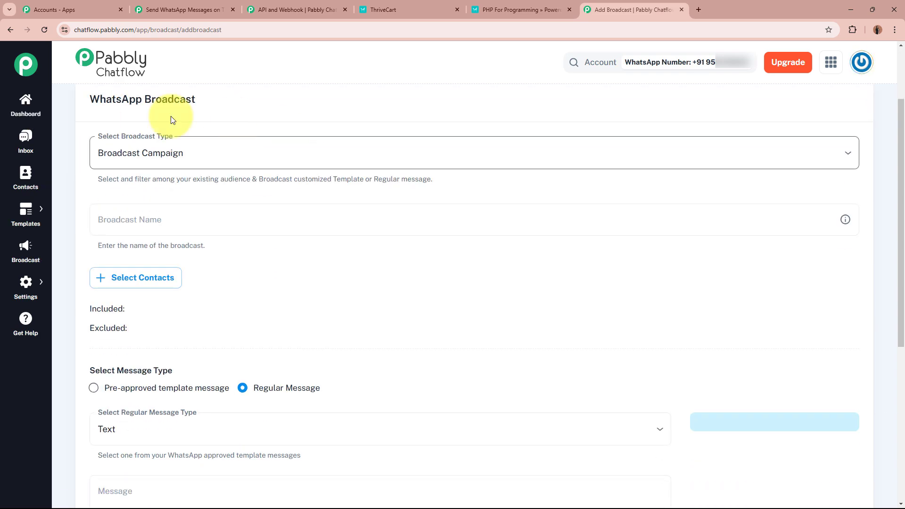
left_click(298, 156)
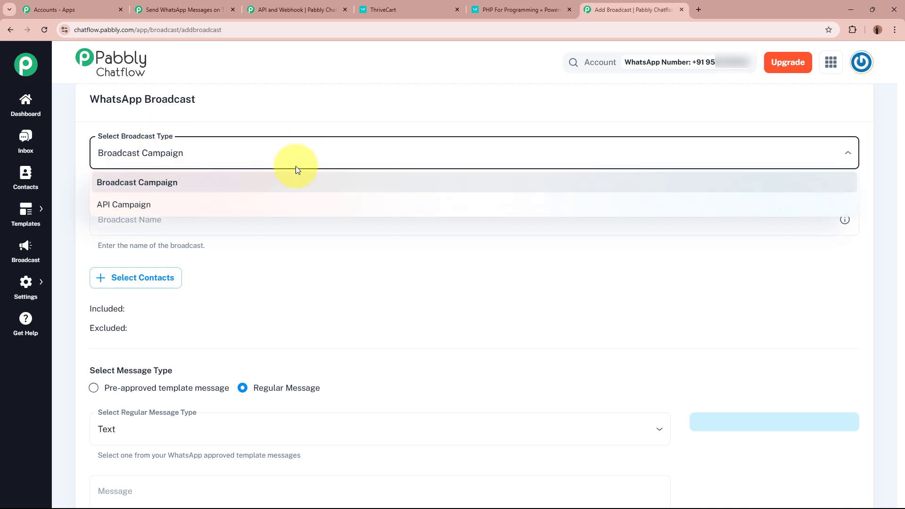
left_click(288, 203)
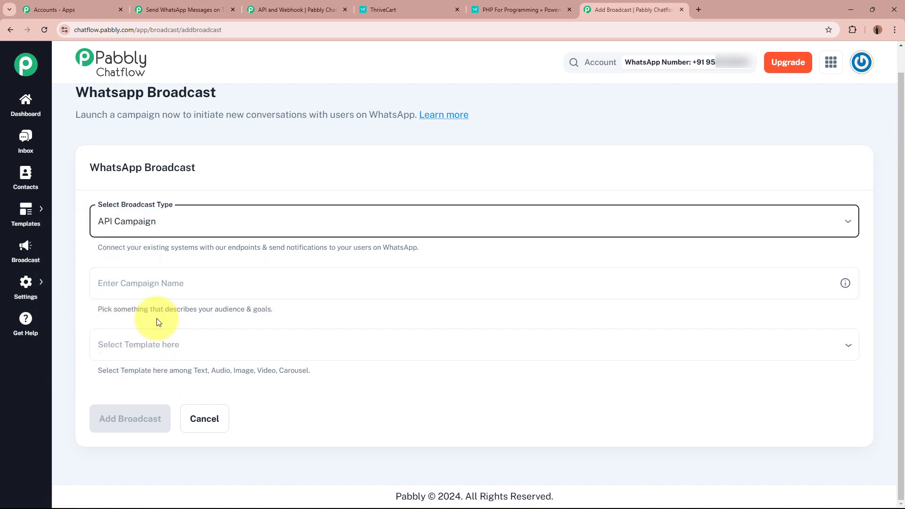
left_click(166, 283)
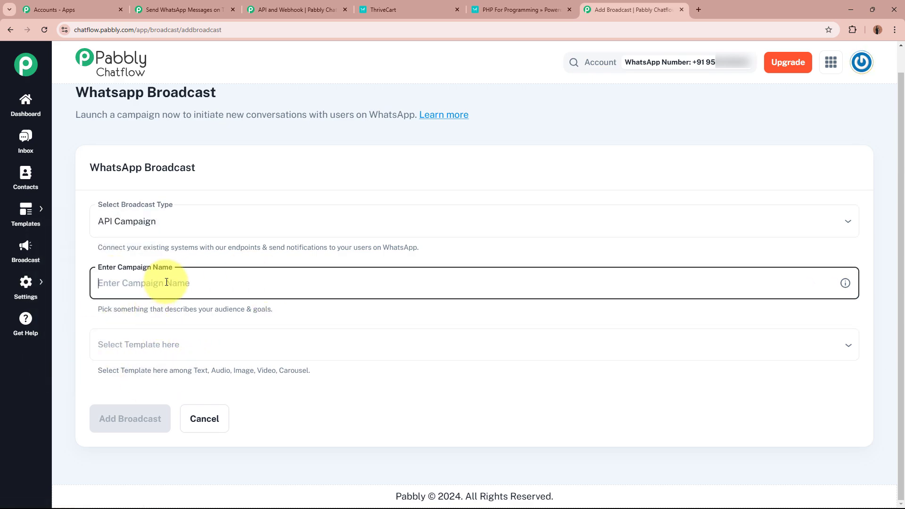
type("New ThriveCart Order")
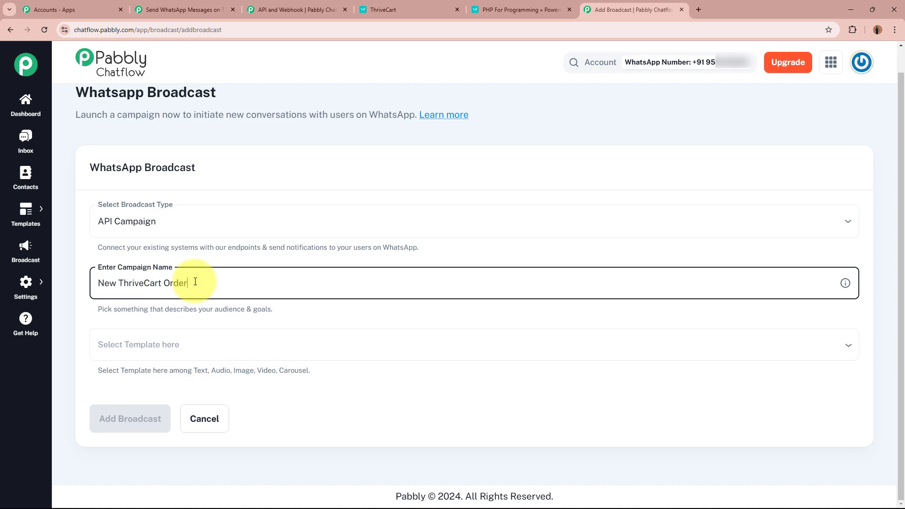
Choose the thrivecart_new_purchase template and add the broadcast
left_click(202, 339)
scroll(211, 289, "down", 2)
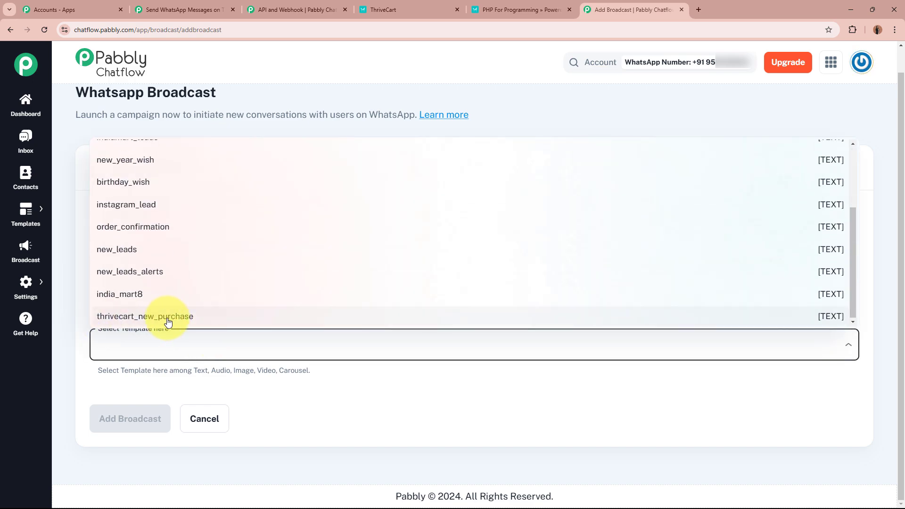
left_click(265, 324)
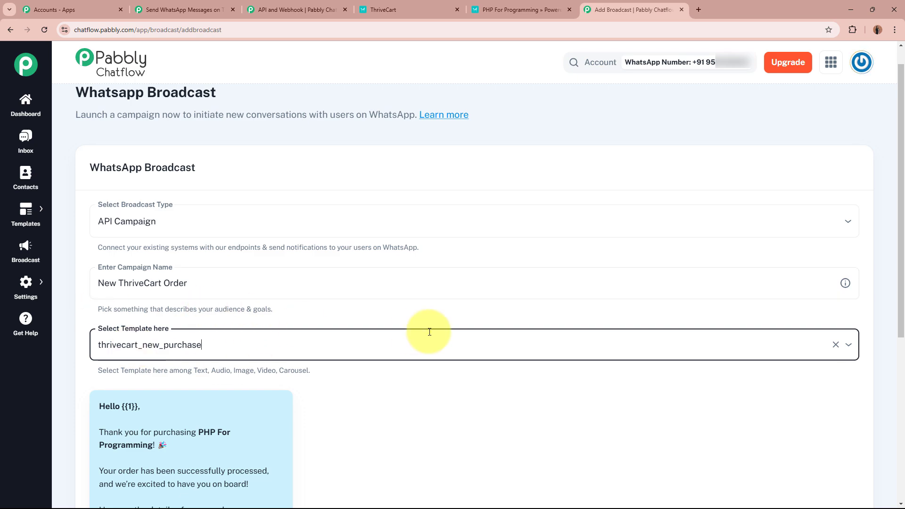
scroll(429, 333, "down", 4)
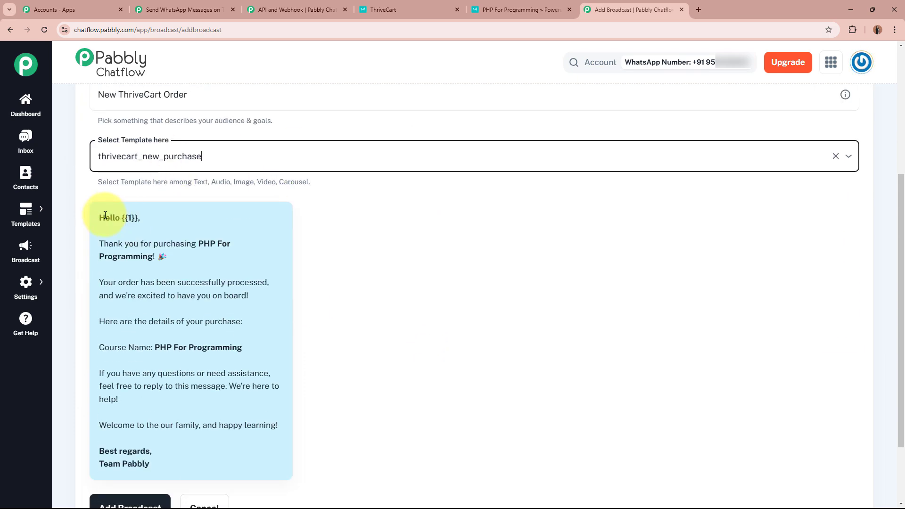
left_click_drag(98, 217, 191, 435)
left_click(192, 425)
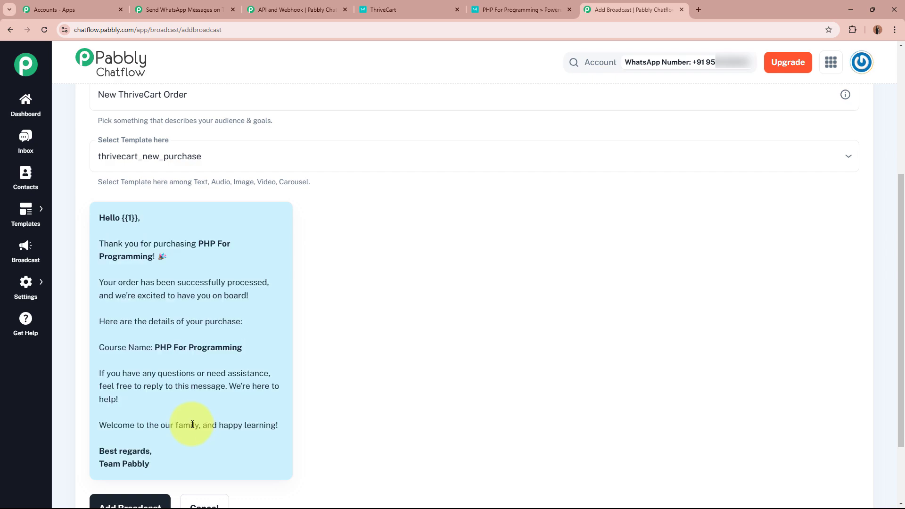
scroll(101, 196, "up", 2)
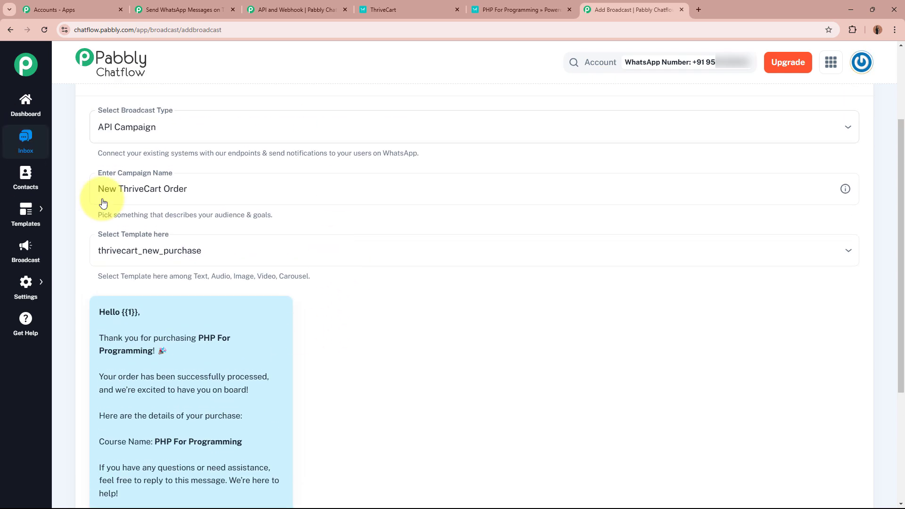
scroll(161, 243, "down", 2)
scroll(160, 243, "down", 2)
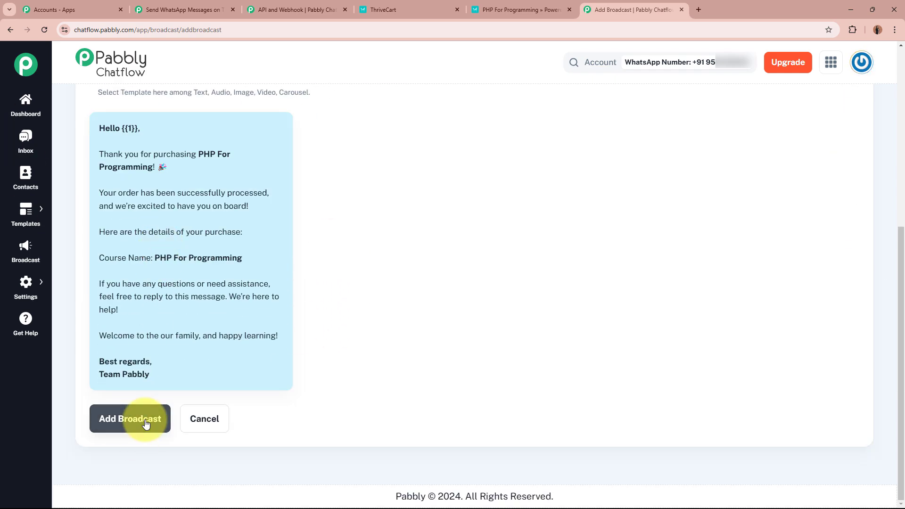
left_click(145, 422)
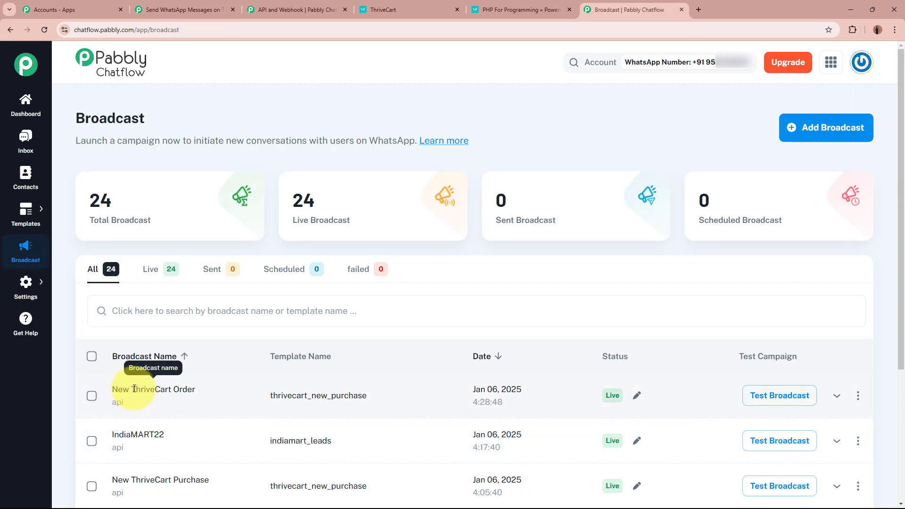
Close the unneeded API and Webhook tab and return to the Chatflow broadcast list
left_click_drag(118, 391, 187, 391)
left_click(203, 393)
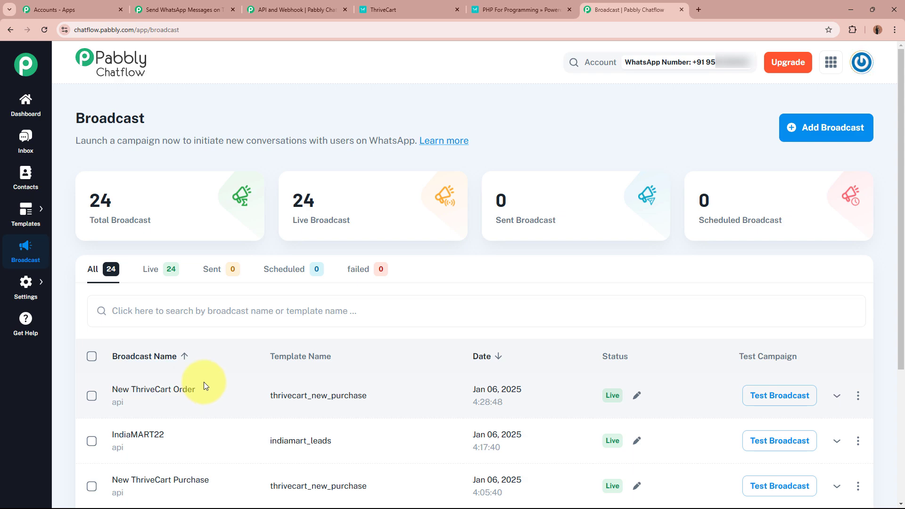
left_click(182, 9)
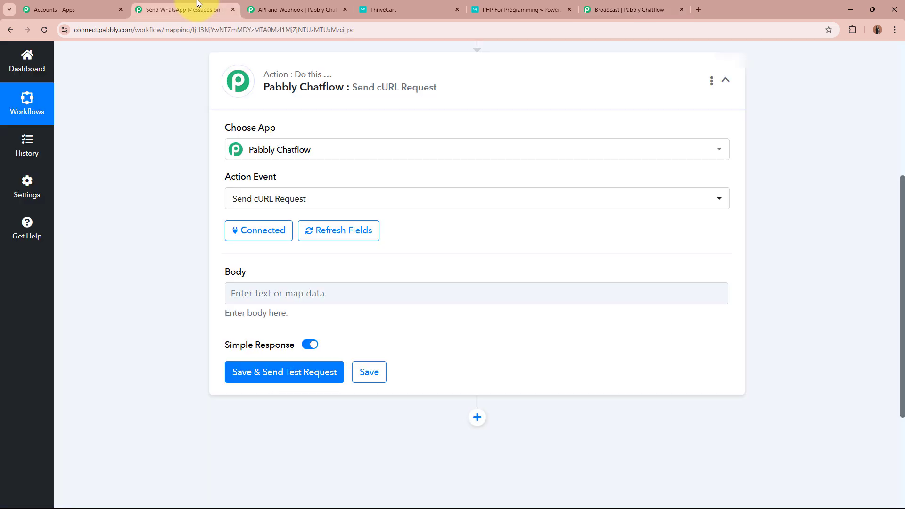
left_click(345, 10)
left_click(517, 9)
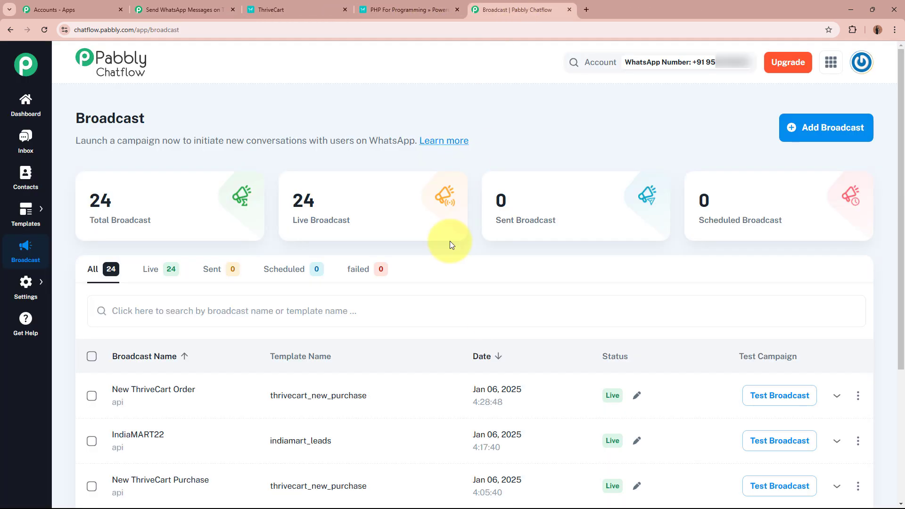
Open Test Broadcast for New ThriveCart Order and copy its entire JSON payload for the Body
left_click(764, 399)
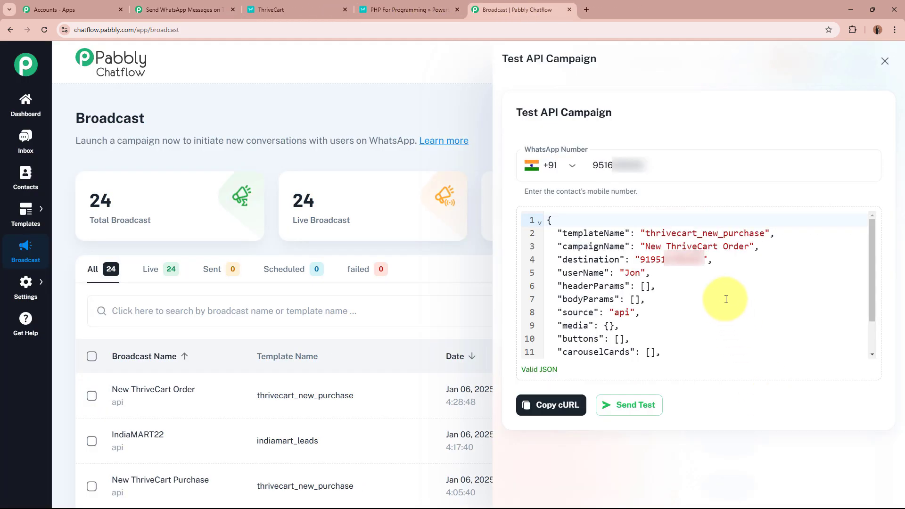
scroll(725, 299, "down", 1)
scroll(605, 268, "up", 2)
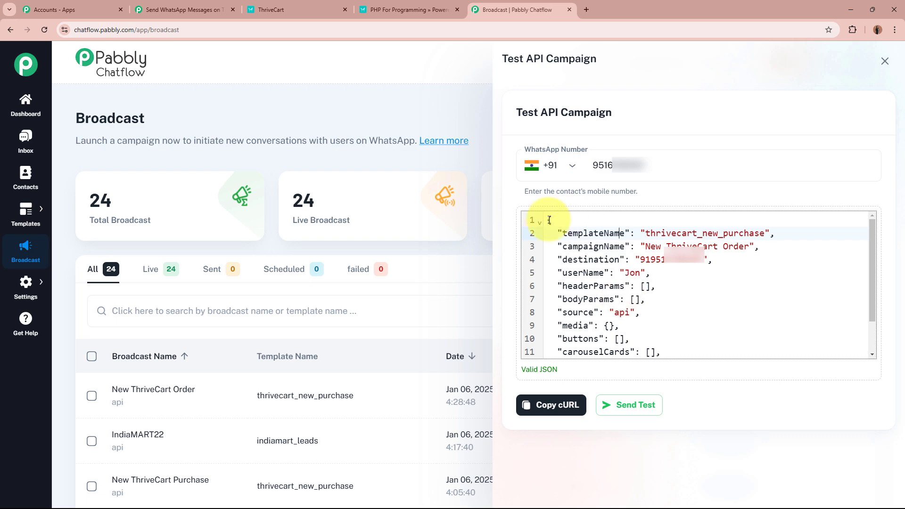
left_click_drag(550, 220, 633, 347)
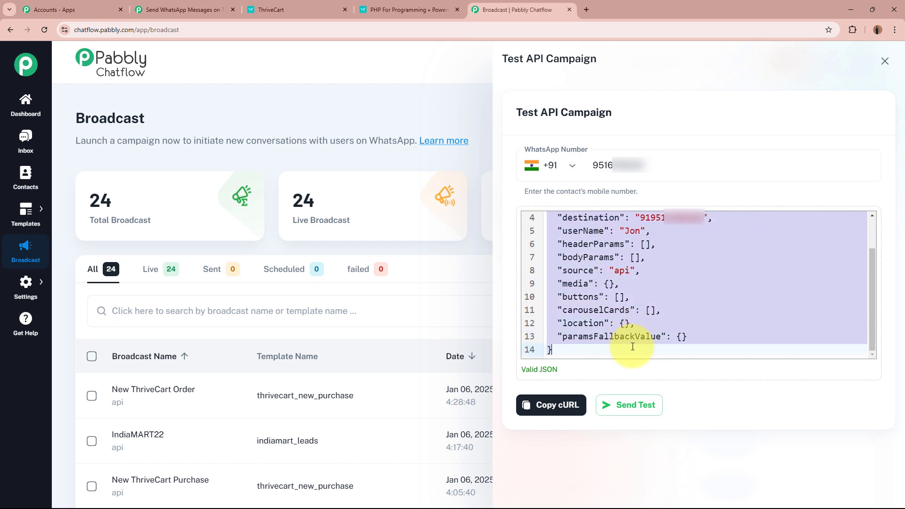
left_click(187, 10)
left_click(265, 285)
Paste the New ThriveCart Order JSON into the Body and select its hard-coded destination number
key("ctrl+v")
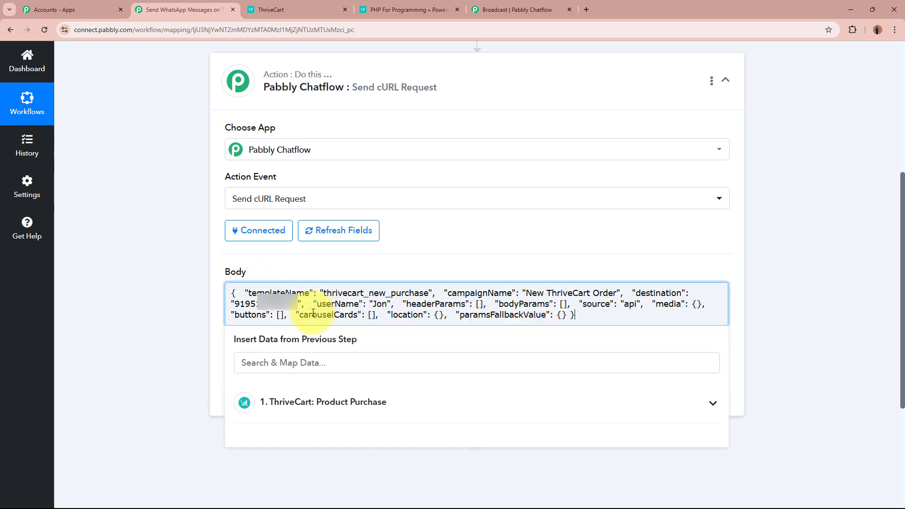
left_click(170, 176)
scroll(169, 175, "down", 2)
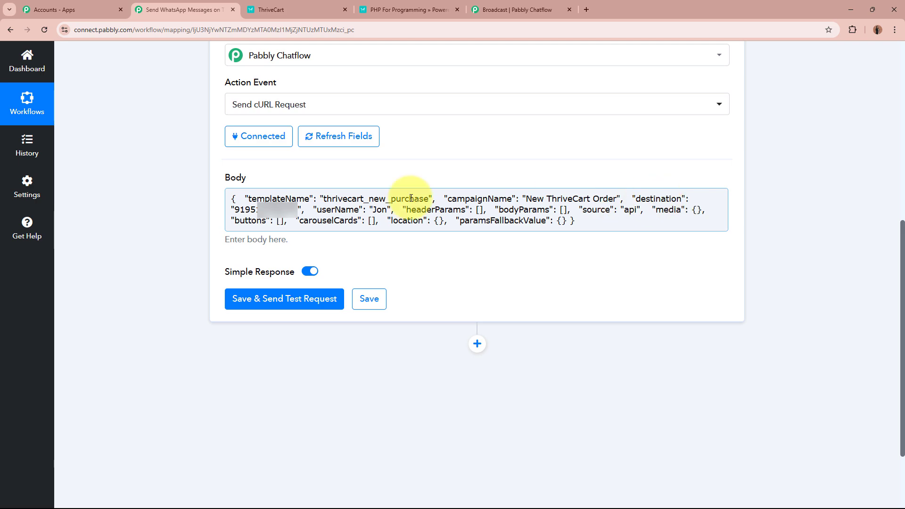
left_click_drag(237, 211, 304, 208)
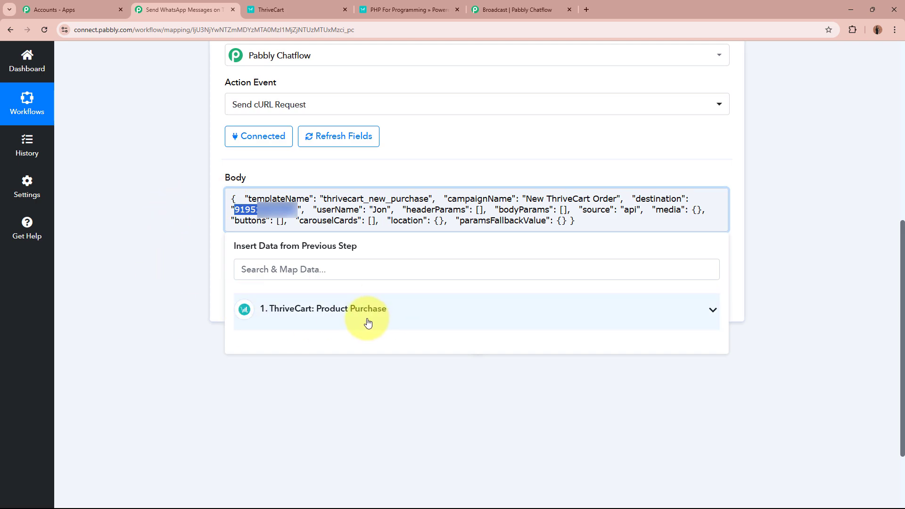
Replace the fixed destination number with ThriveCart's Customer Contactno field
left_click(405, 312)
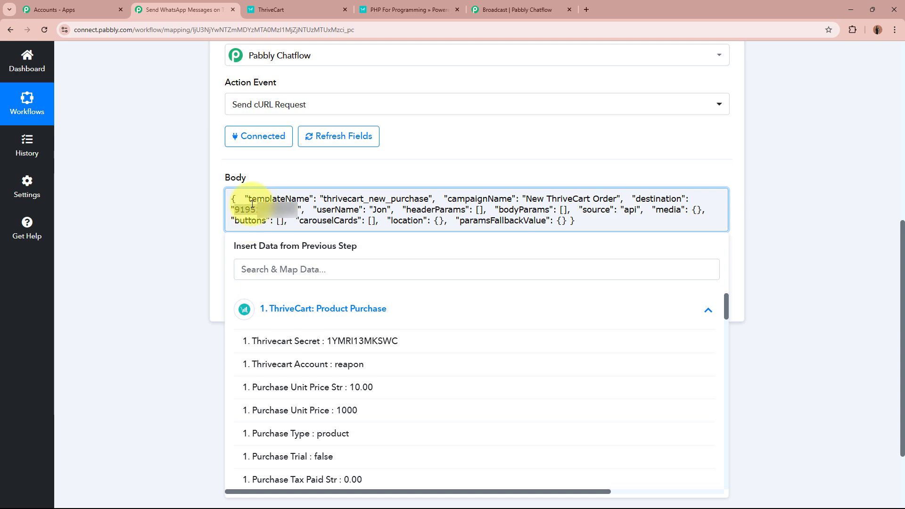
left_click(292, 267)
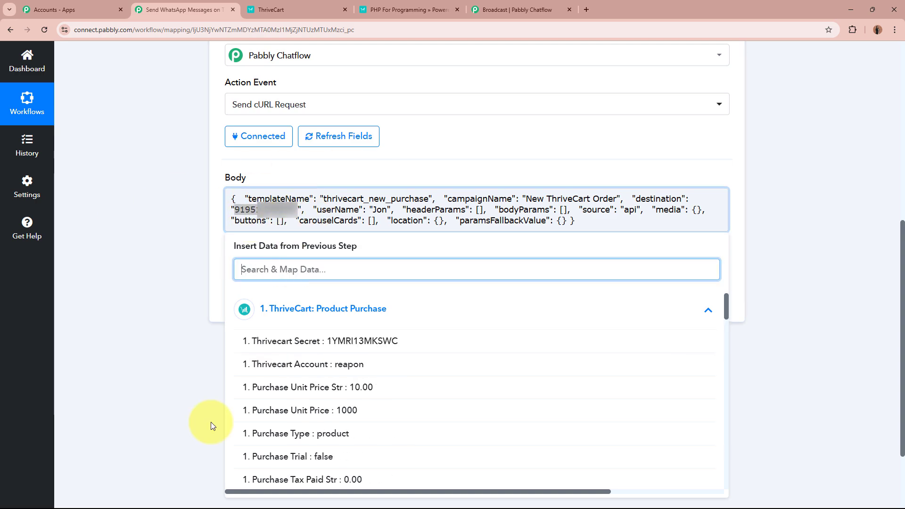
scroll(387, 405, "down", 4)
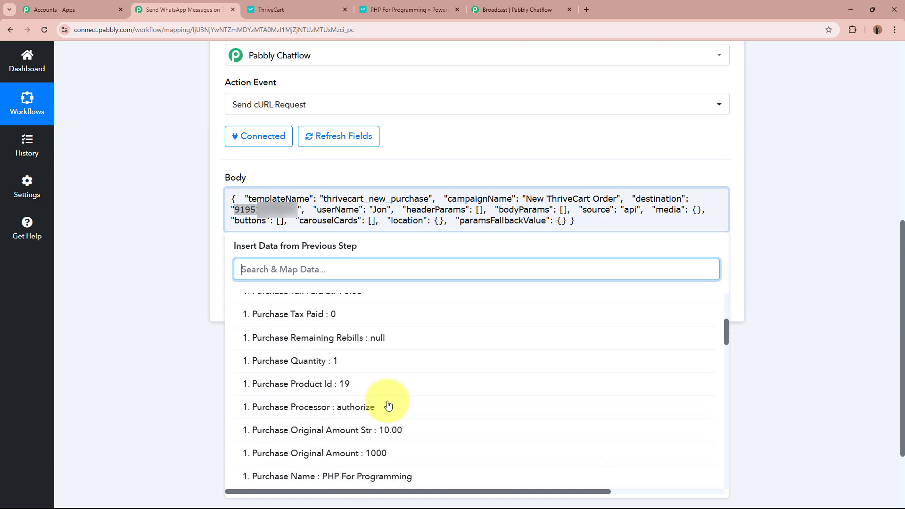
scroll(388, 406, "down", 12)
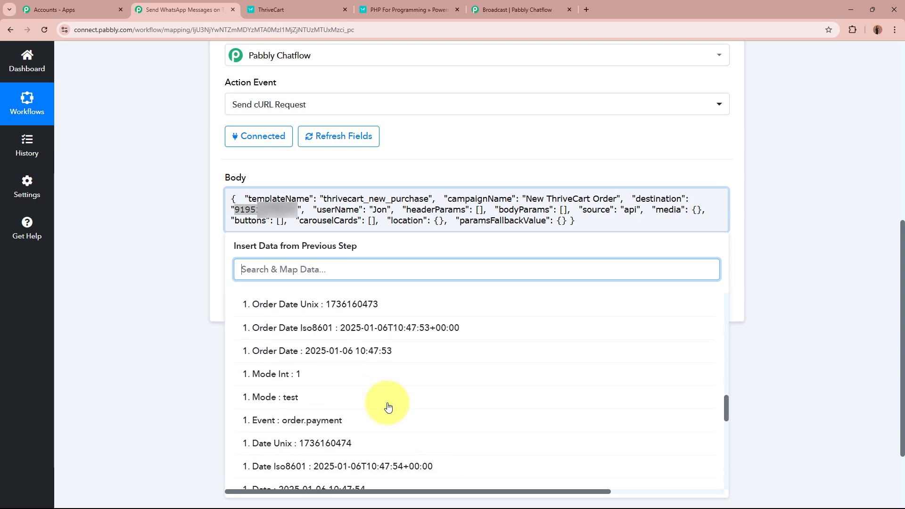
scroll(388, 407, "down", 6)
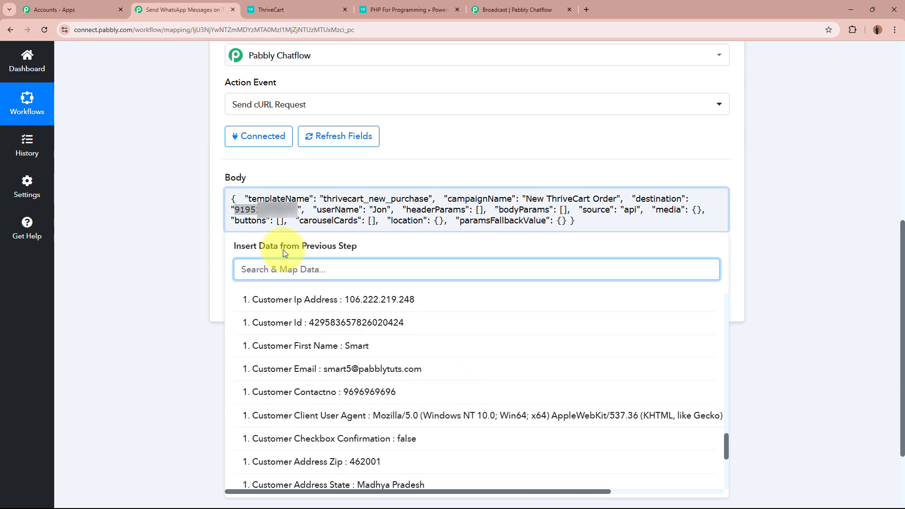
left_click(417, 392)
left_click(151, 256)
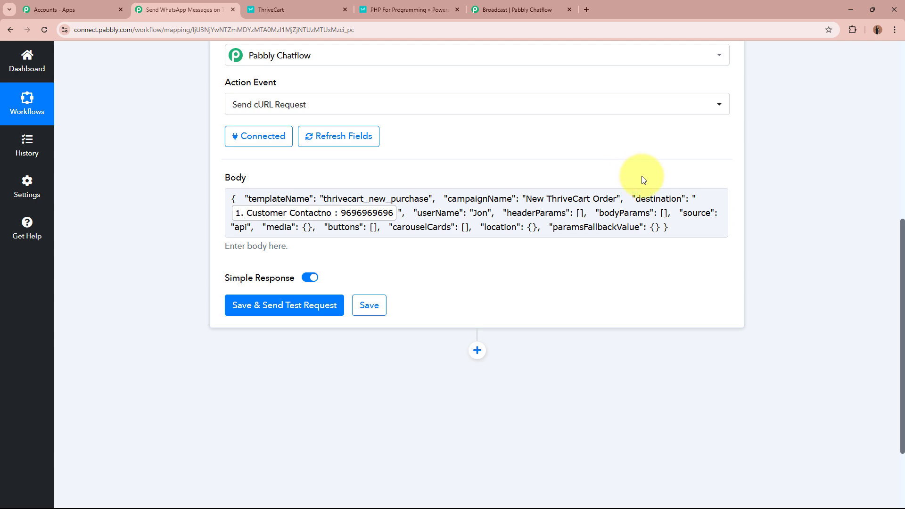
scroll(641, 177, "up", 6)
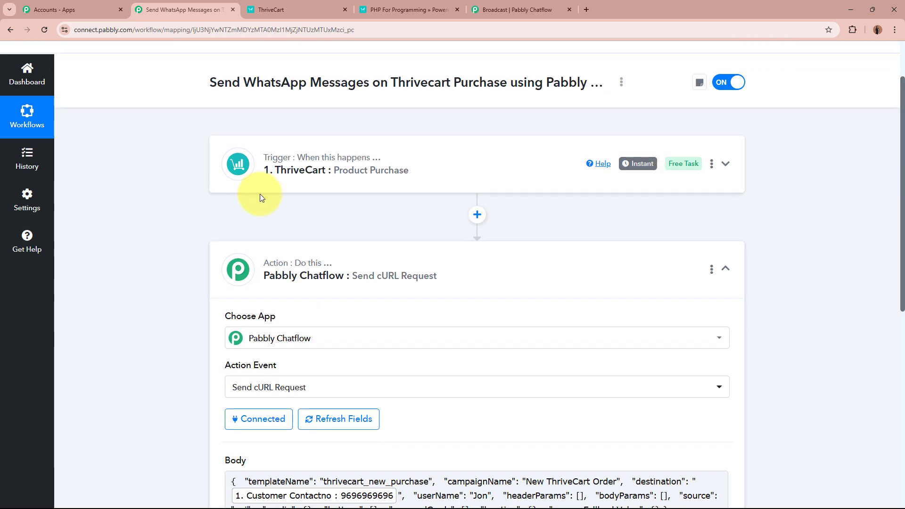
Map the Body's userName to the ThriveCart Customer Name field, then select the bodyParams entry
scroll(481, 163, "down", 4)
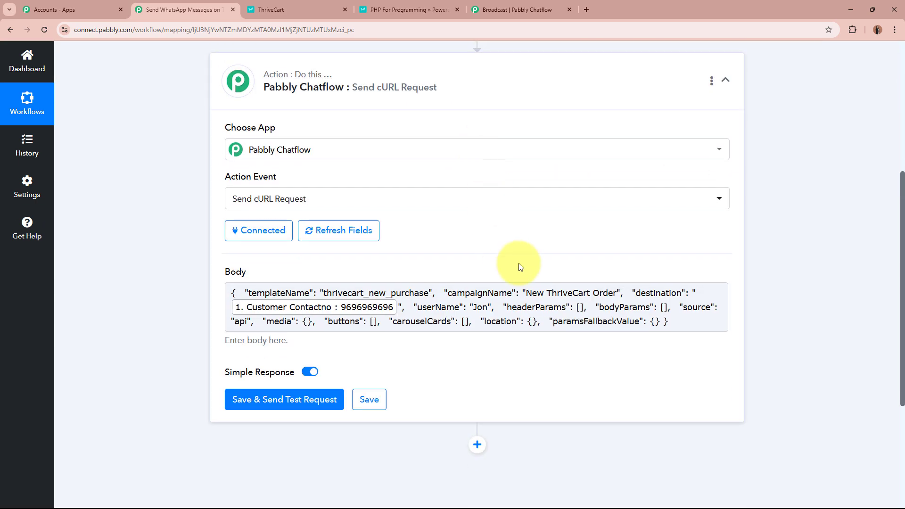
scroll(425, 246, "down", 2)
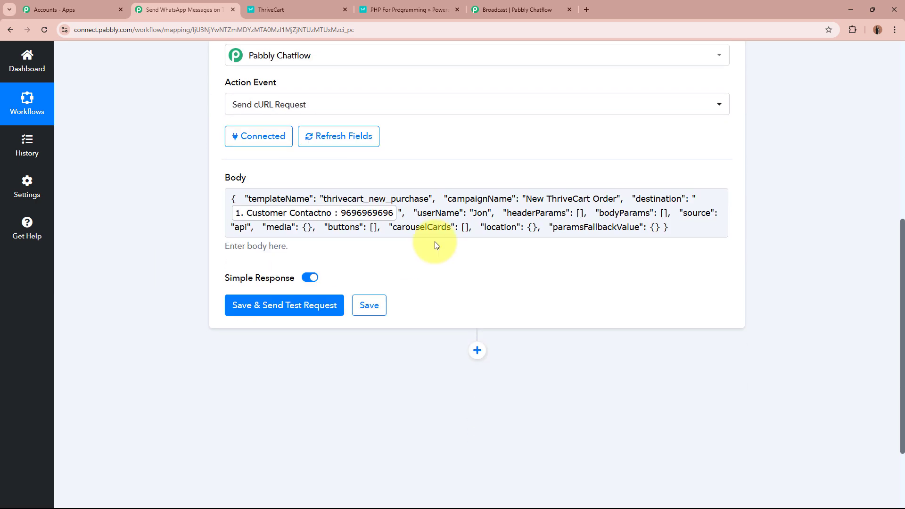
left_click_drag(474, 213, 488, 213)
left_click(490, 212)
left_click(469, 317)
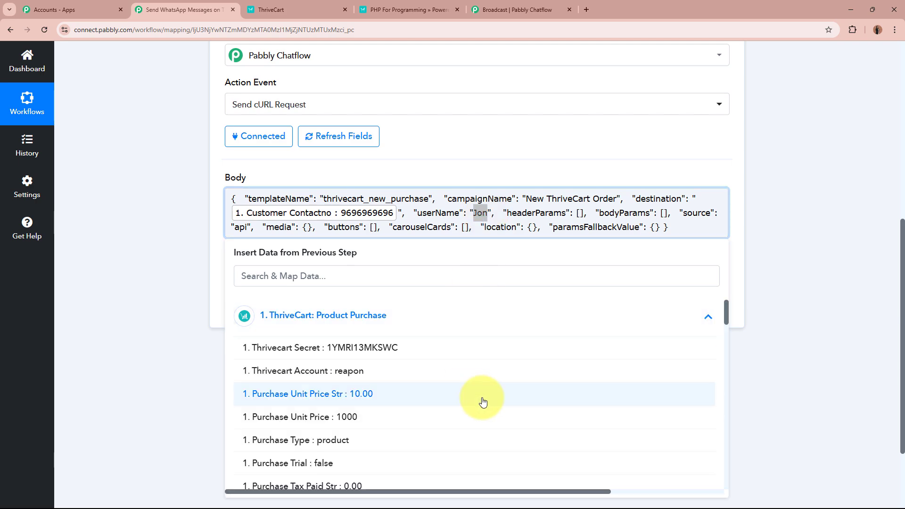
scroll(485, 400, "down", 8)
scroll(485, 400, "down", 2)
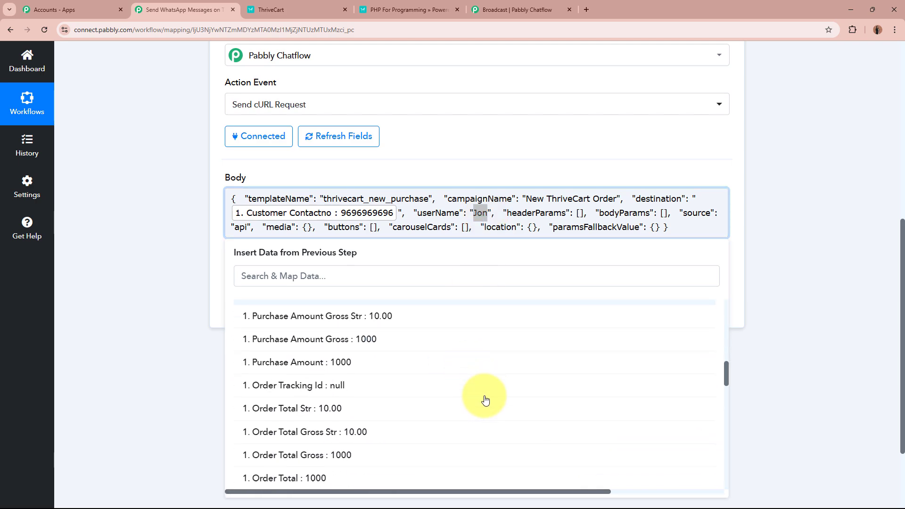
left_click(353, 271)
type("name")
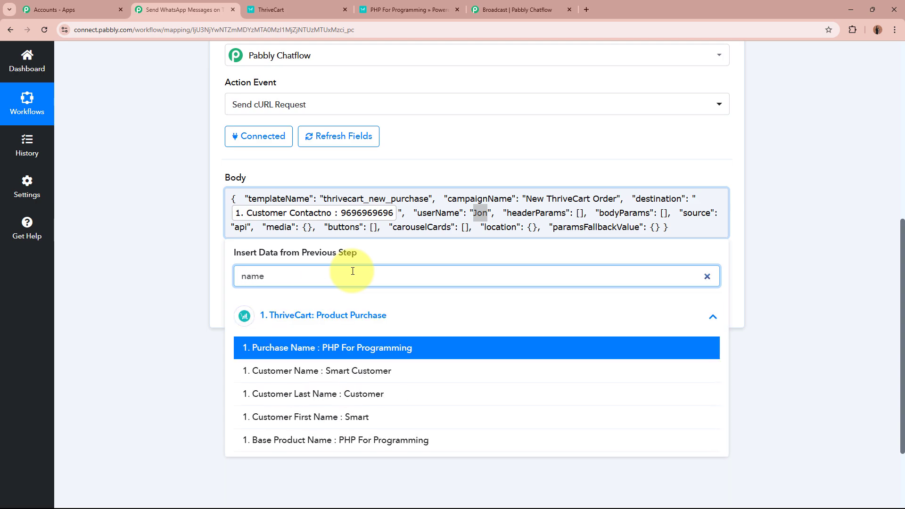
left_click(395, 371)
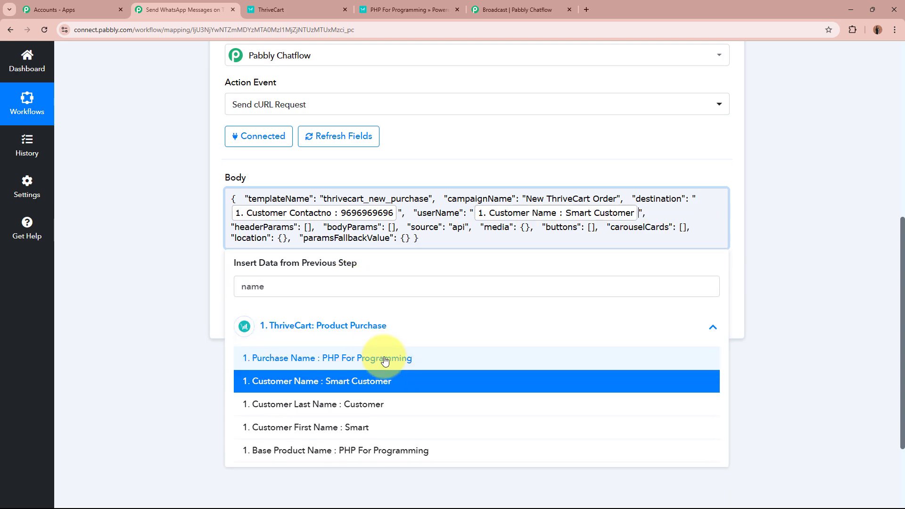
left_click(162, 172)
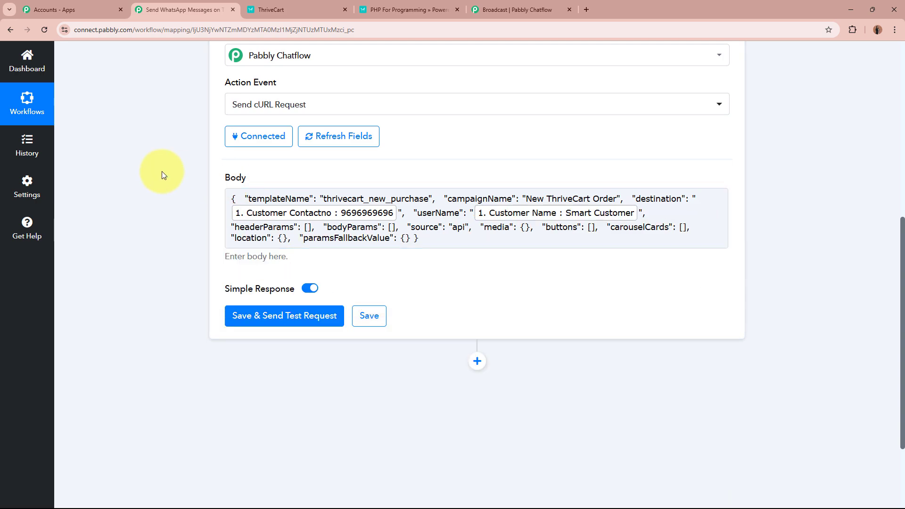
left_click_drag(327, 227, 376, 227)
left_click(376, 227)
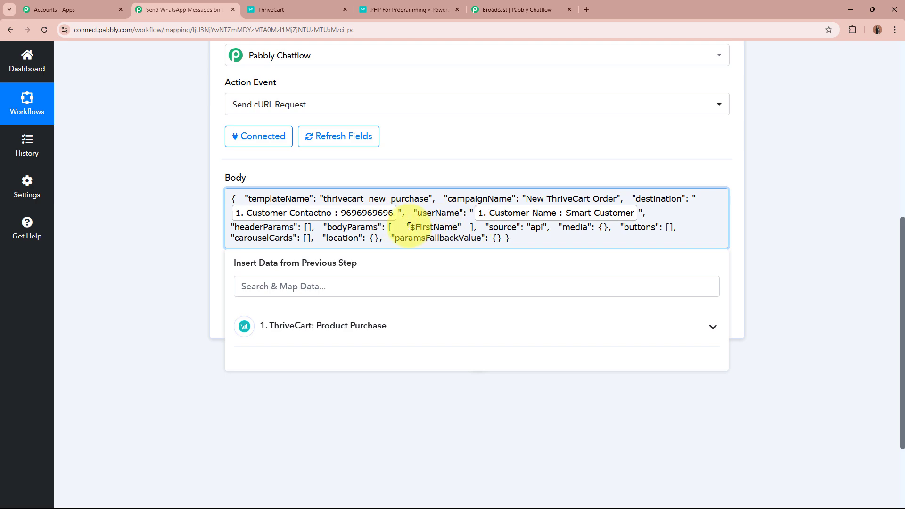
Replace the $FirstName placeholder in bodyParams with the ThriveCart Customer Name field
left_click_drag(409, 227, 455, 235)
left_click(467, 325)
scroll(458, 391, "down", 6)
scroll(439, 342, "up", 4)
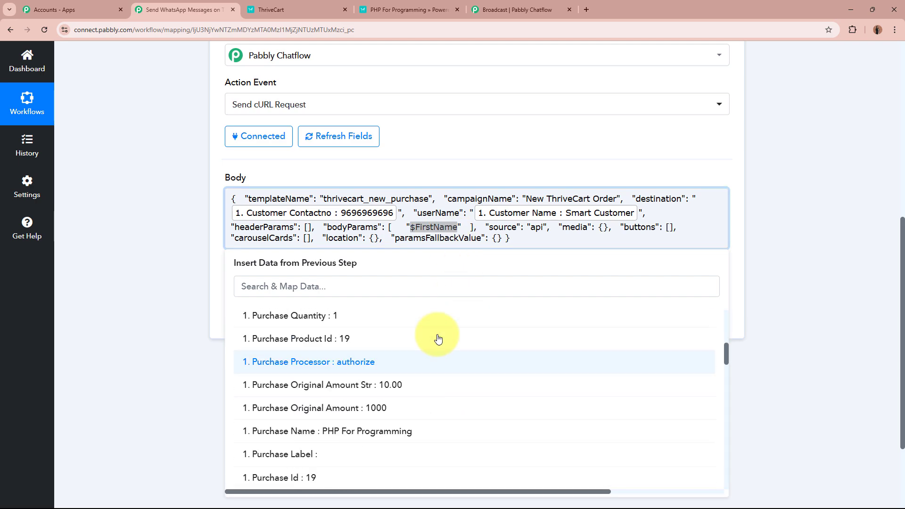
left_click(433, 289)
type("name")
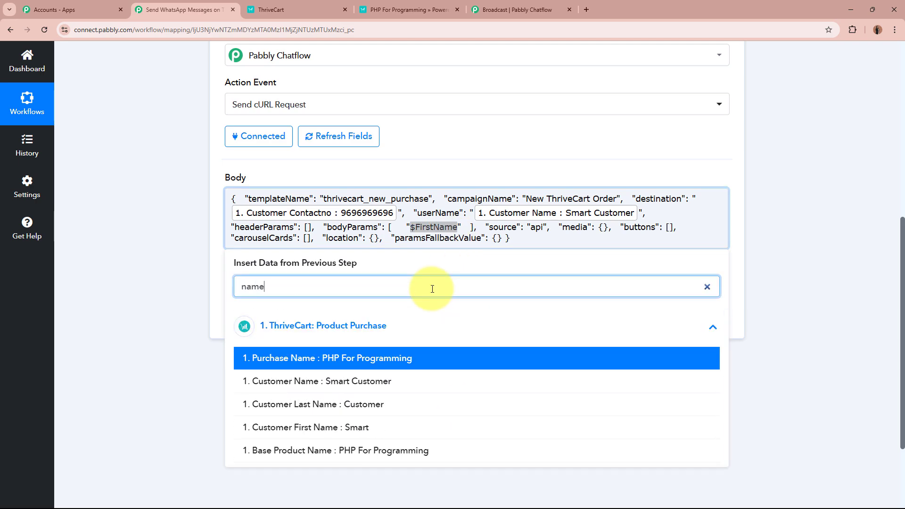
left_click(427, 385)
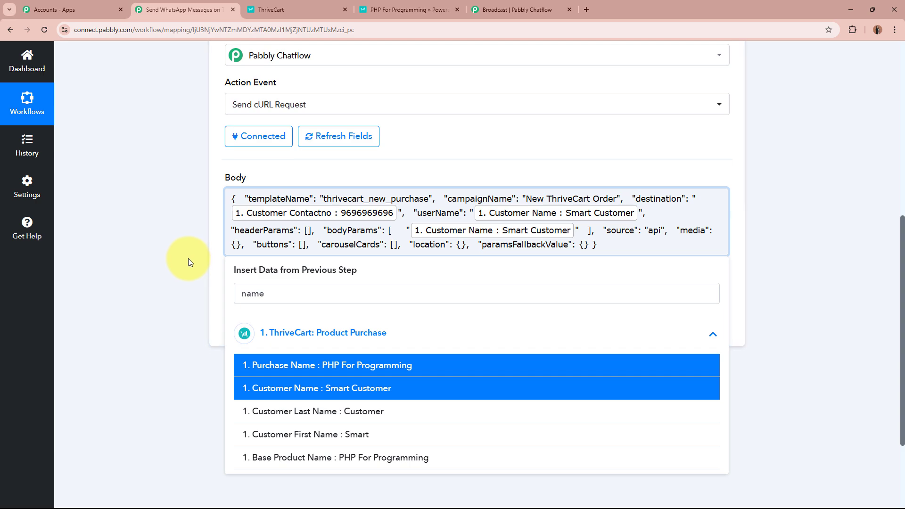
left_click(189, 260)
left_click(418, 208)
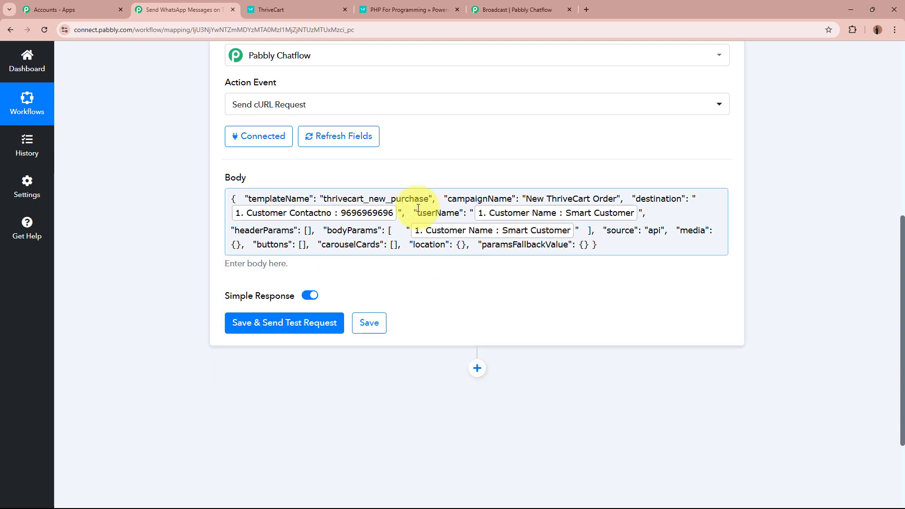
scroll(590, 206, "down", 2)
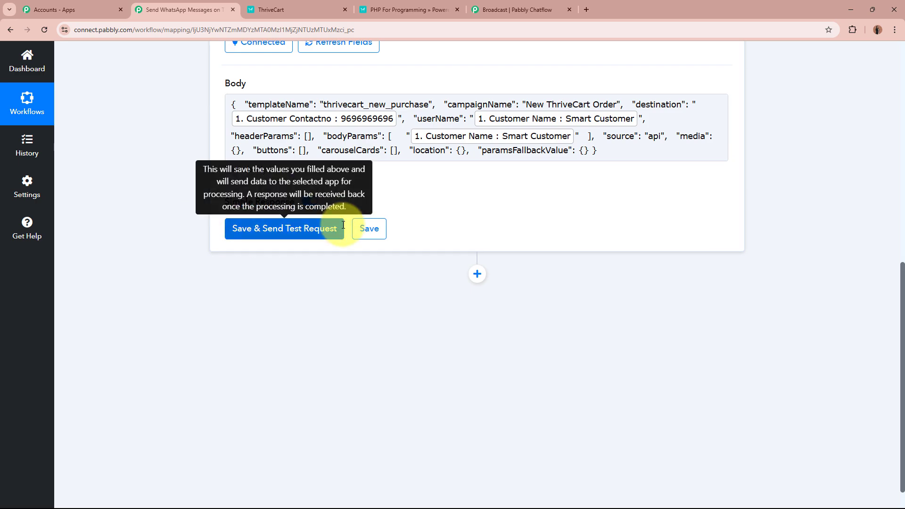
scroll(340, 204, "up", 2)
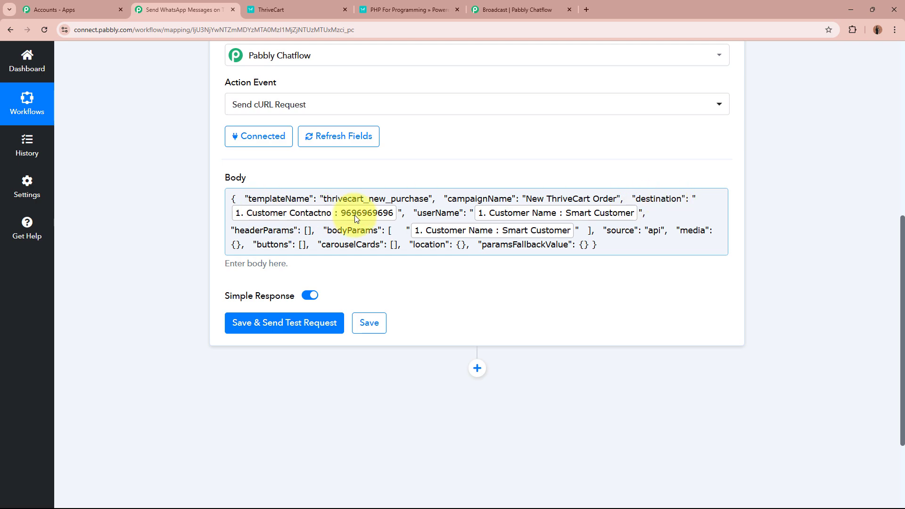
Replace the mapped Customer Contactno destination with a typed test WhatsApp number
left_click(399, 213)
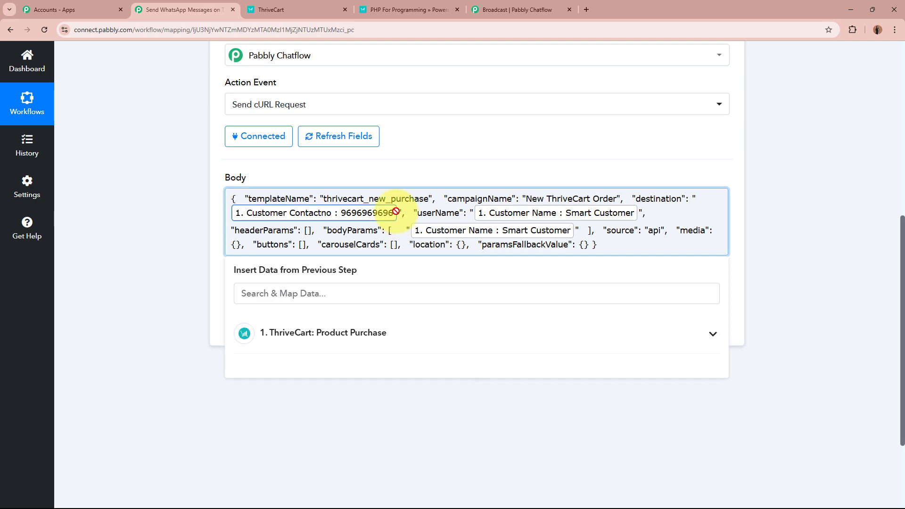
key("BackSpace")
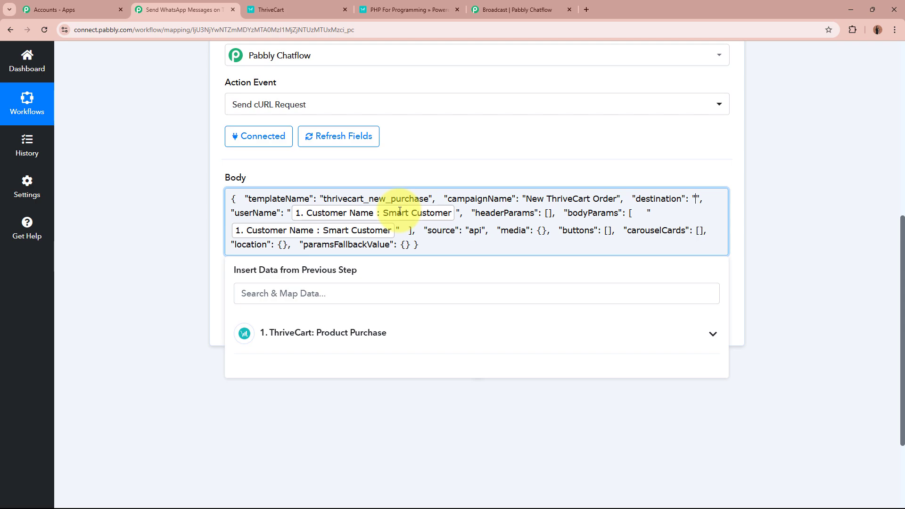
type("918")
left_click(120, 287)
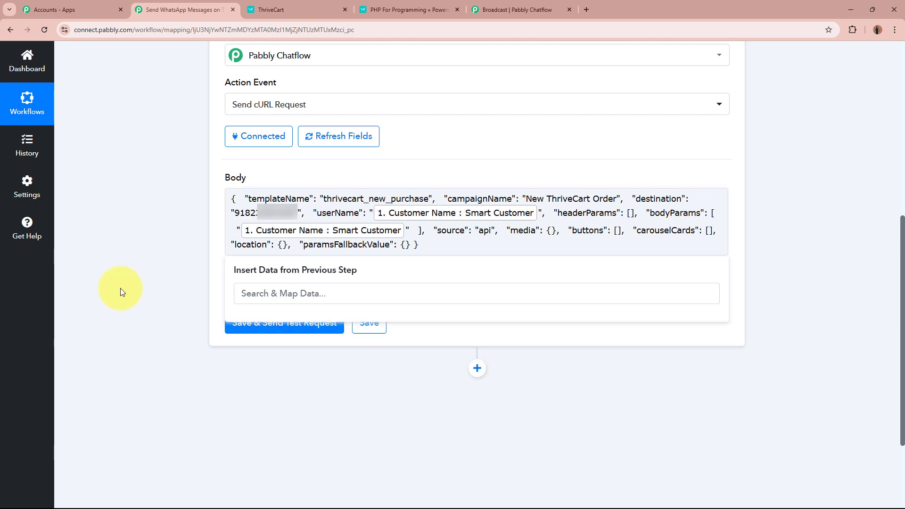
Save the action and send a test request, confirming success true, status accepted, code 200
left_click(255, 335)
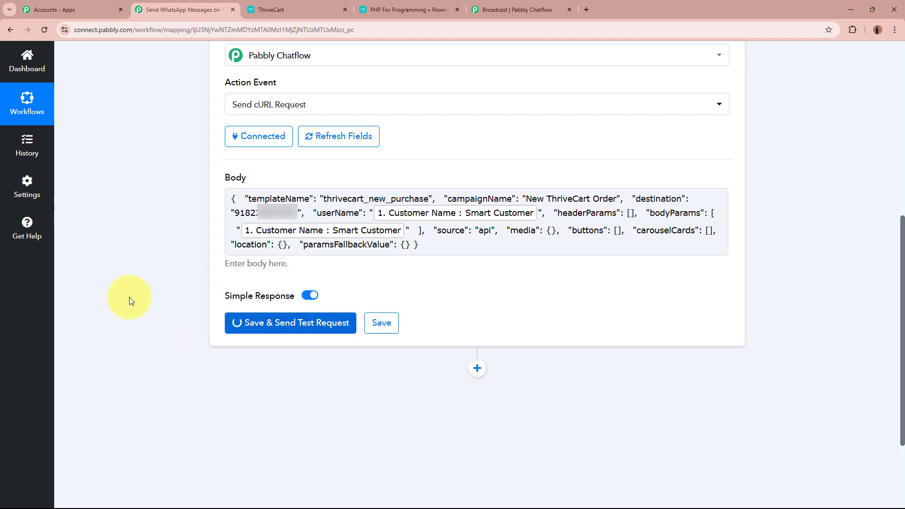
scroll(130, 297, "down", 5)
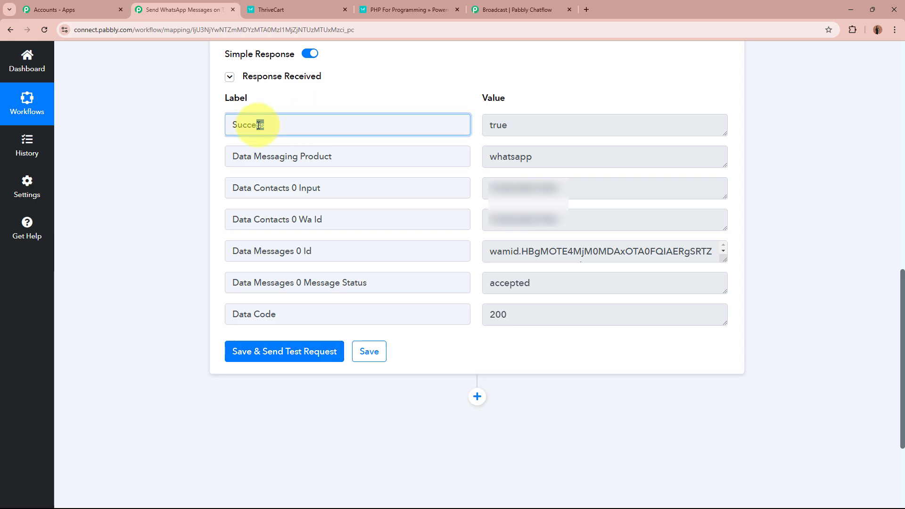
left_click_drag(519, 125, 442, 137)
left_click(149, 254)
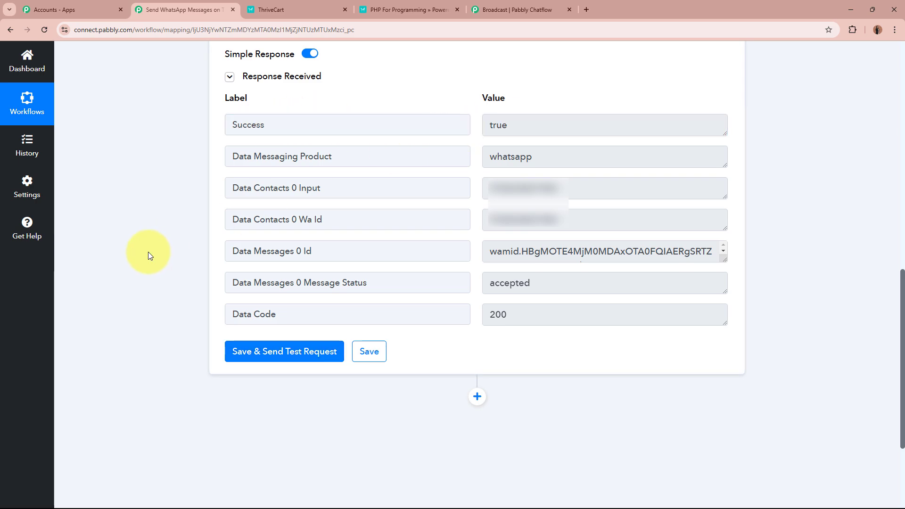
left_click(547, 7)
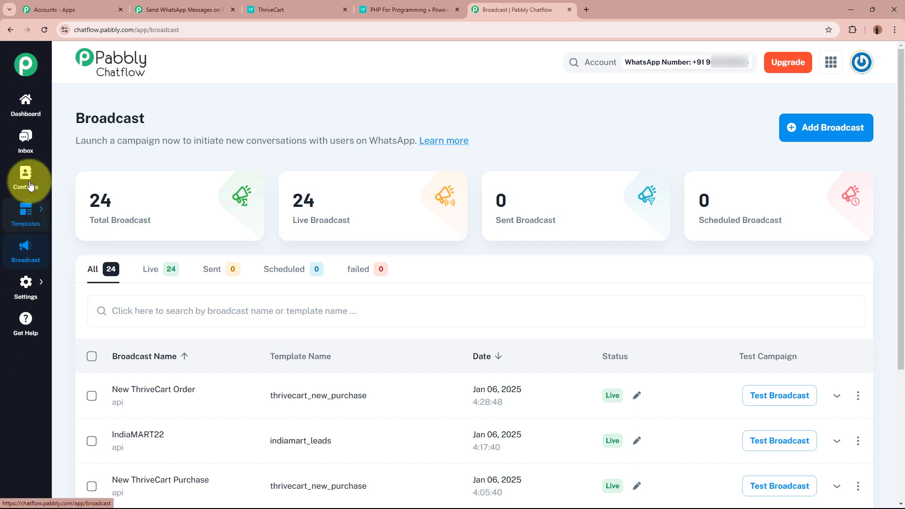
Open the test contact's chat in the Chatflow Inbox and check the personalised greeting line
left_click(26, 153)
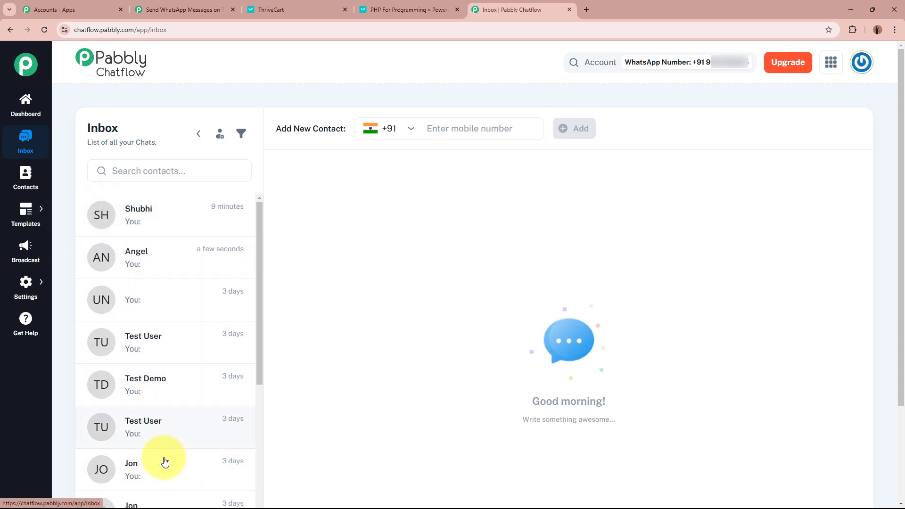
left_click(158, 258)
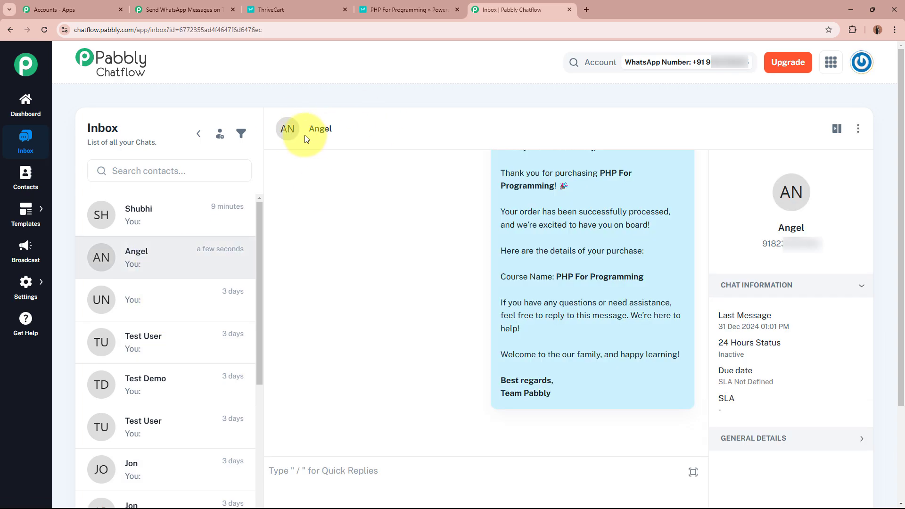
scroll(659, 366, "up", 2)
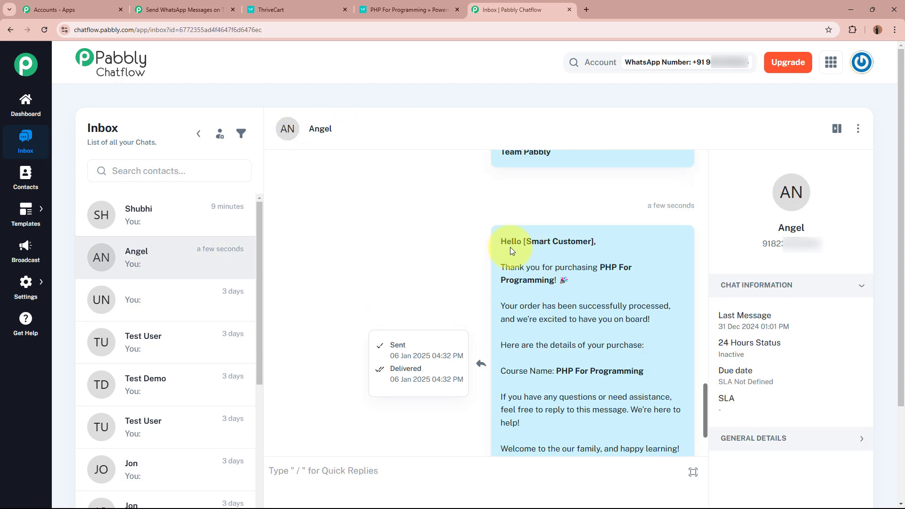
left_click_drag(499, 238, 558, 381)
scroll(559, 381, "down", 2)
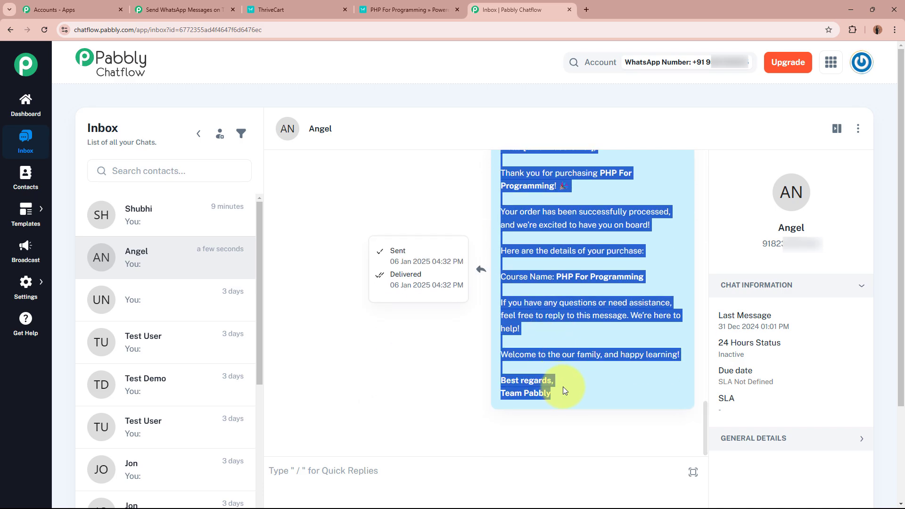
left_click(563, 387)
scroll(594, 363, "down", 3)
left_click_drag(502, 335, 593, 341)
left_click(593, 341)
Review the PHP For Programming purchase thank-you message and its delivered, read status
scroll(593, 342, "down", 1)
scroll(593, 342, "down", 1)
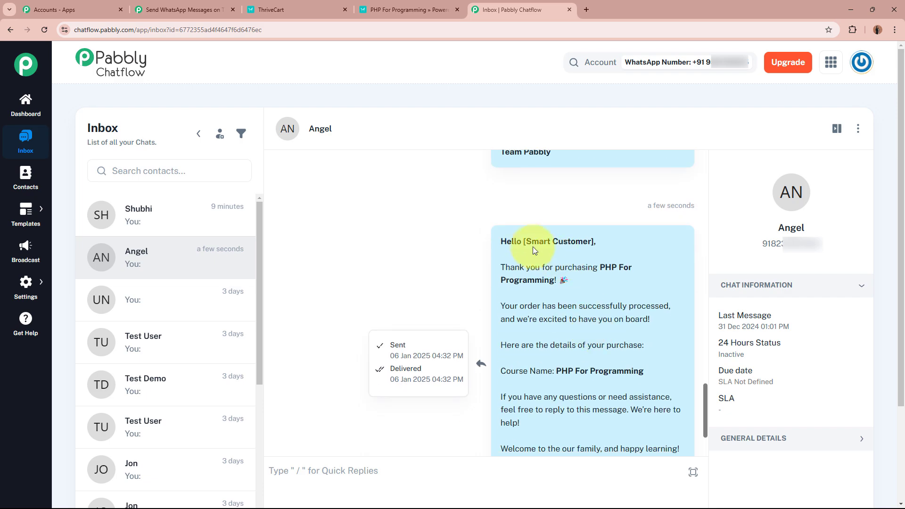
left_click_drag(527, 242, 582, 242)
left_click_drag(501, 267, 632, 267)
left_click(609, 266)
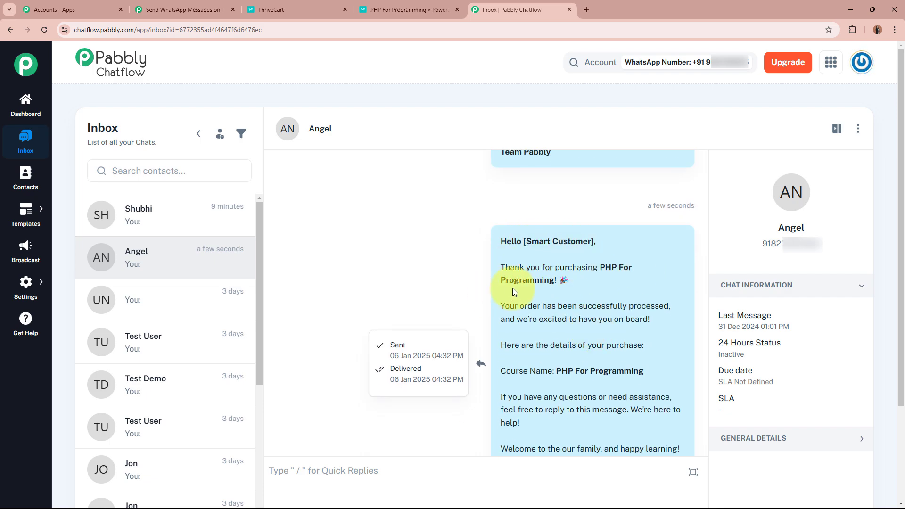
scroll(546, 290, "down", 2)
left_click_drag(501, 213, 663, 397)
left_click(587, 318)
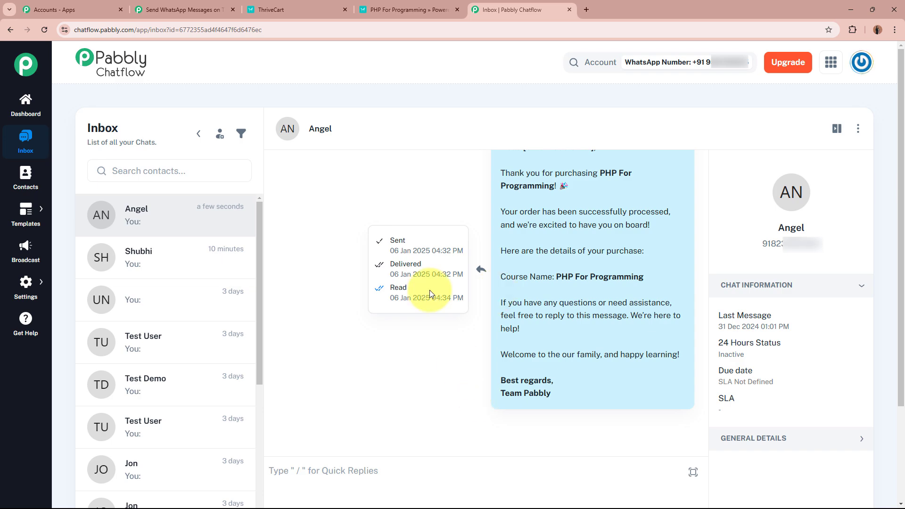
Glance at the ThriveCart tab, then return to the Pabbly Connect workflow
left_click(303, 7)
left_click(498, 6)
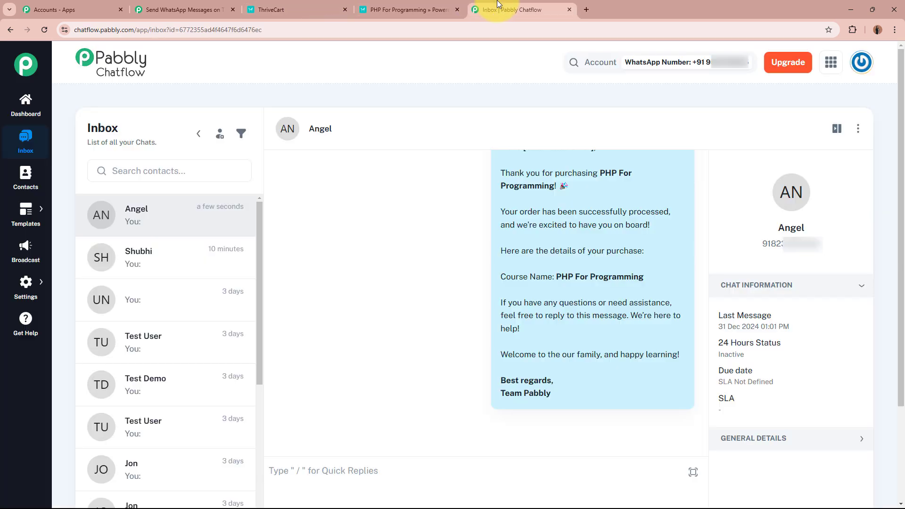
left_click(196, 9)
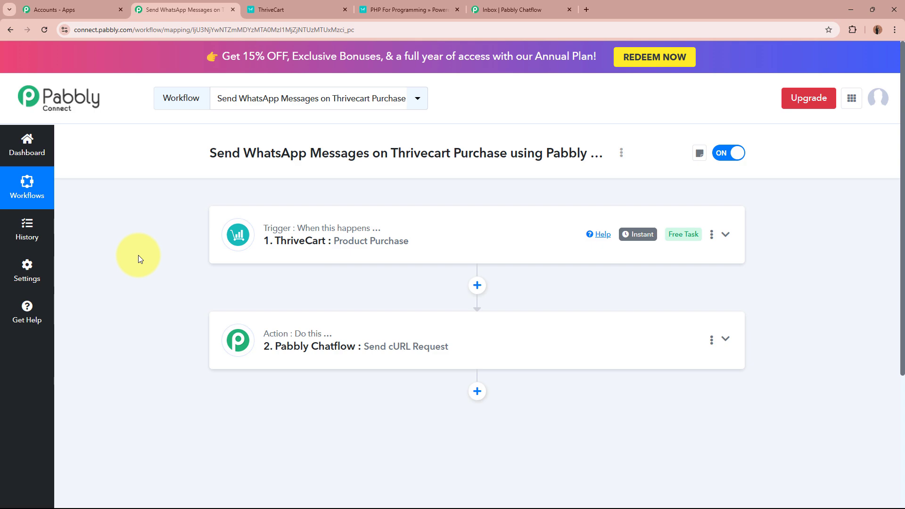